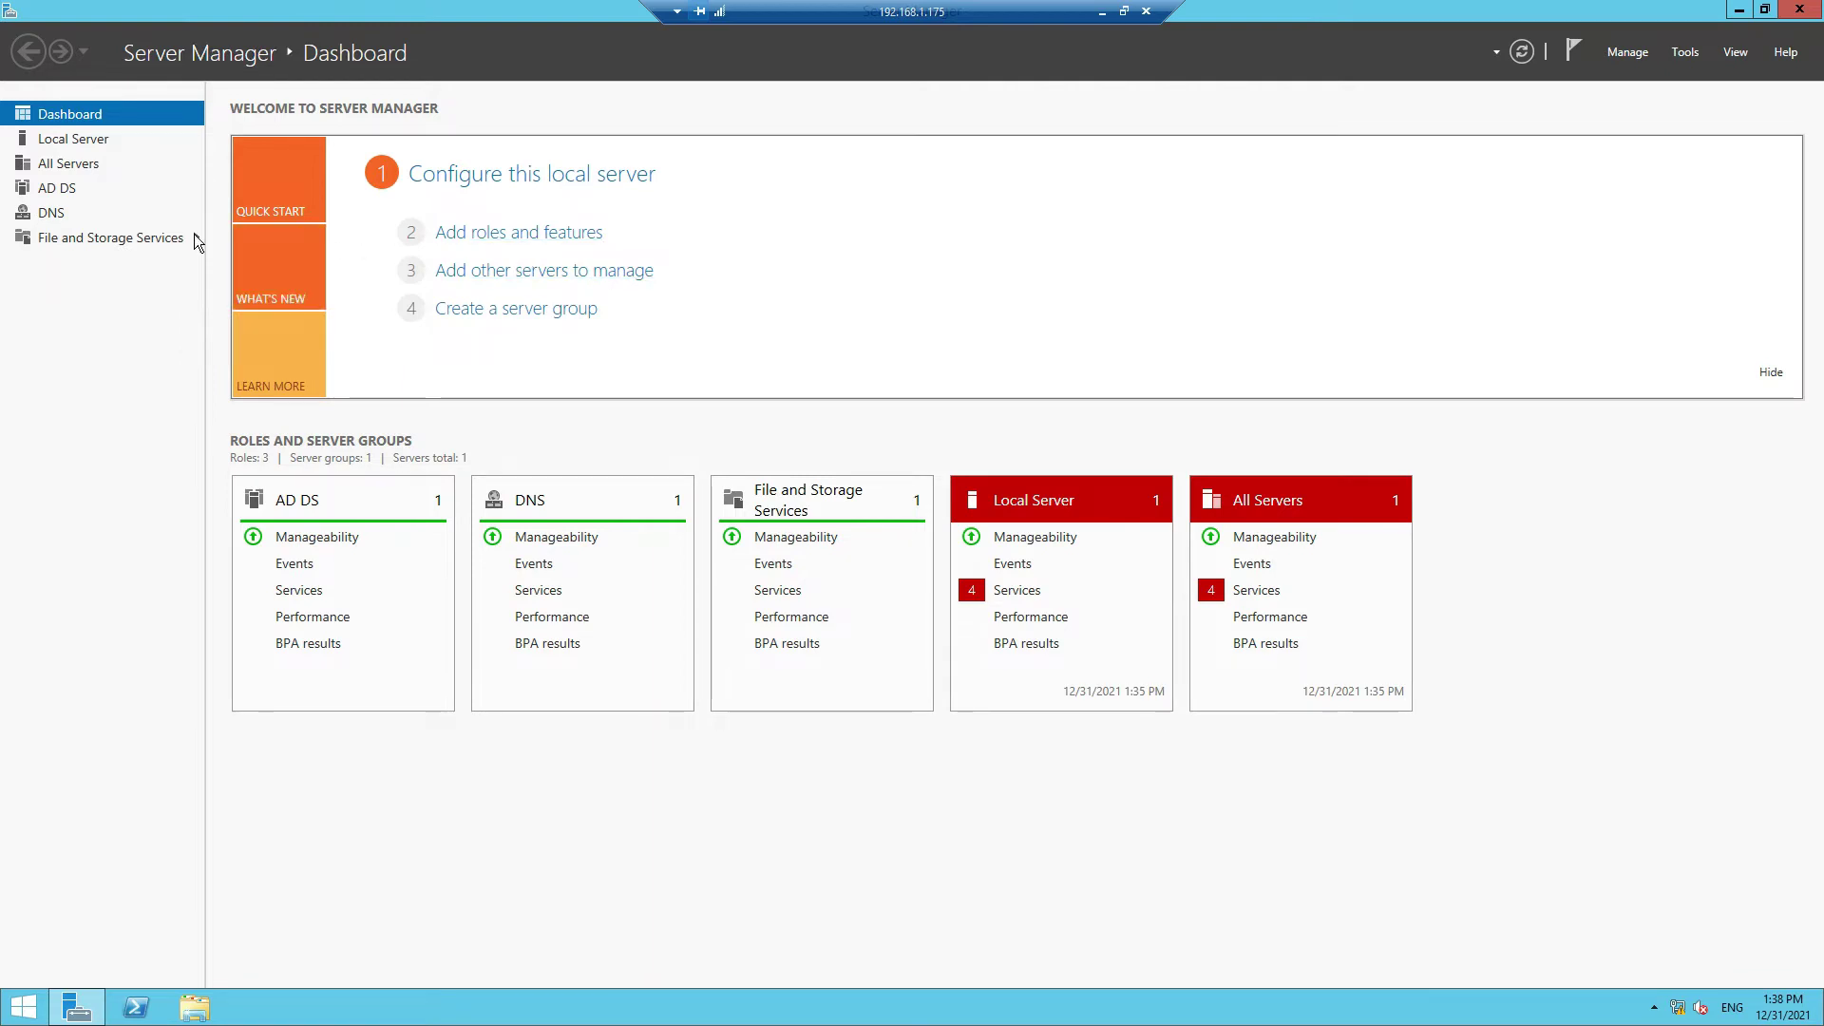
- Show Server Manager's DNS role page with its server, 4013 warning event and DNS Server service
left_click(61, 214)
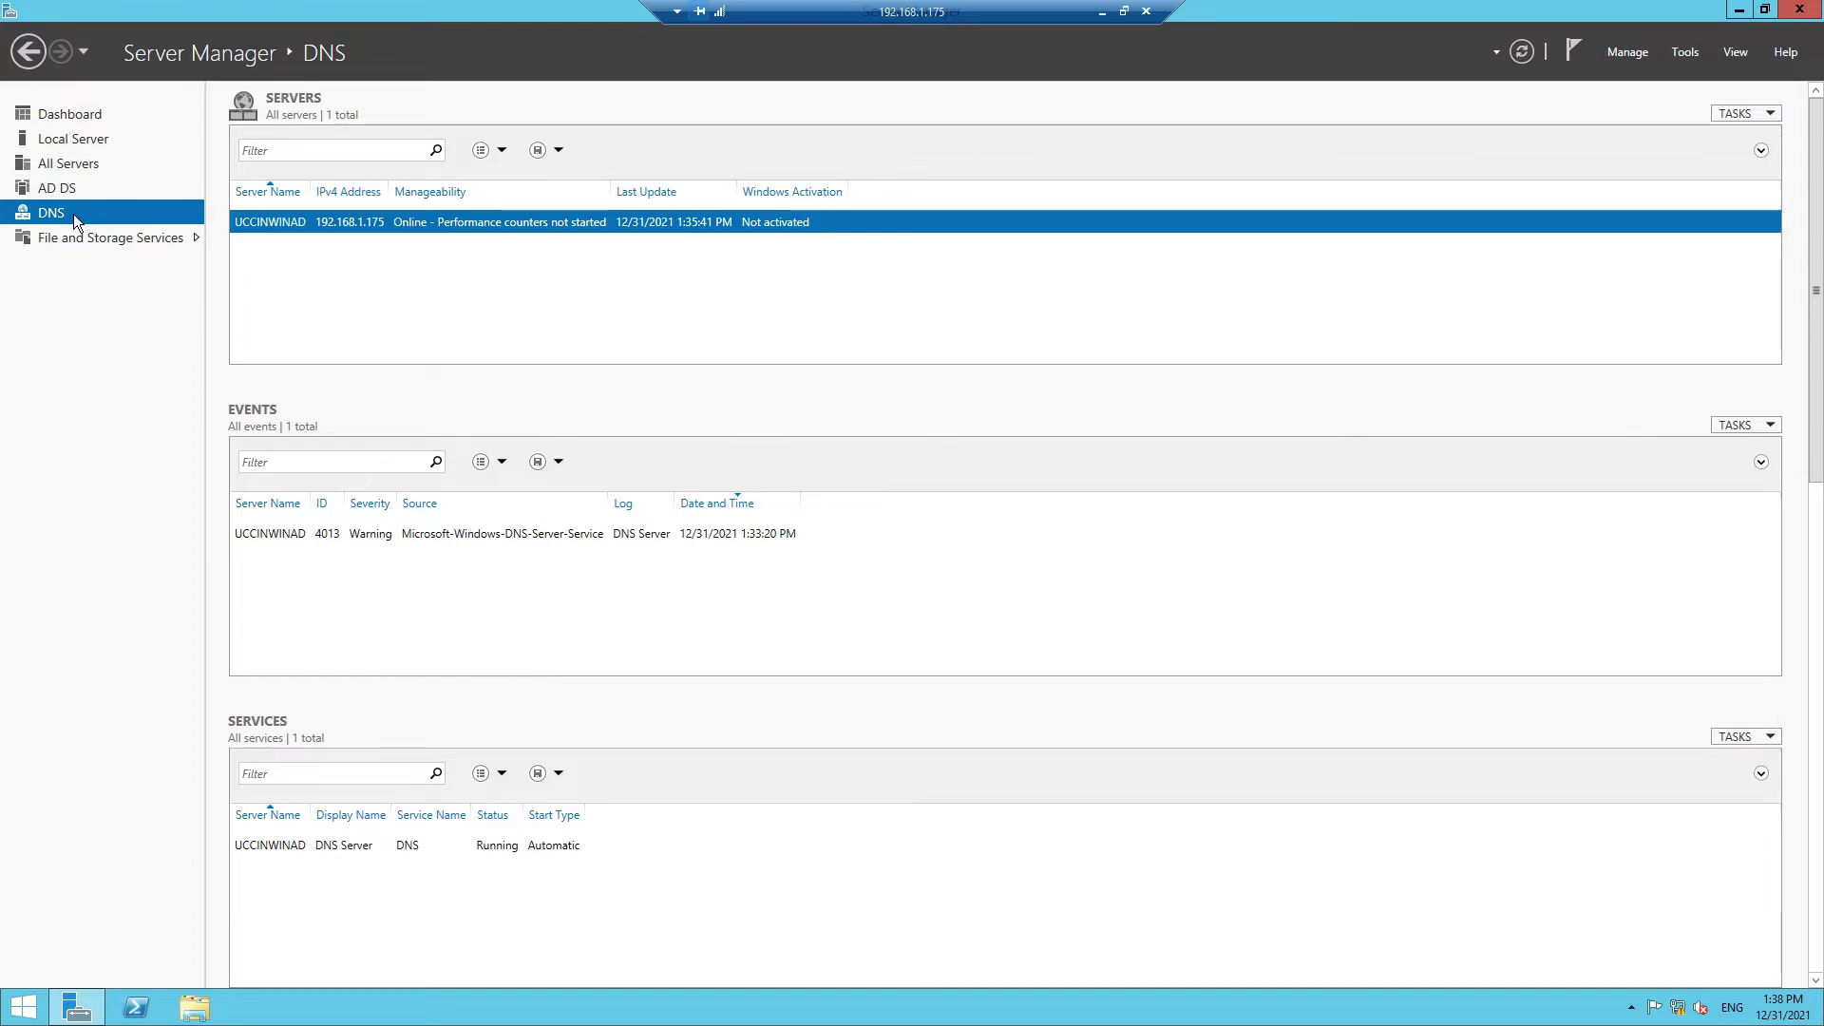
- Restart Server Manager and launch a maximized DNS Manager for the UCCINWINAD server
left_click(1802, 9)
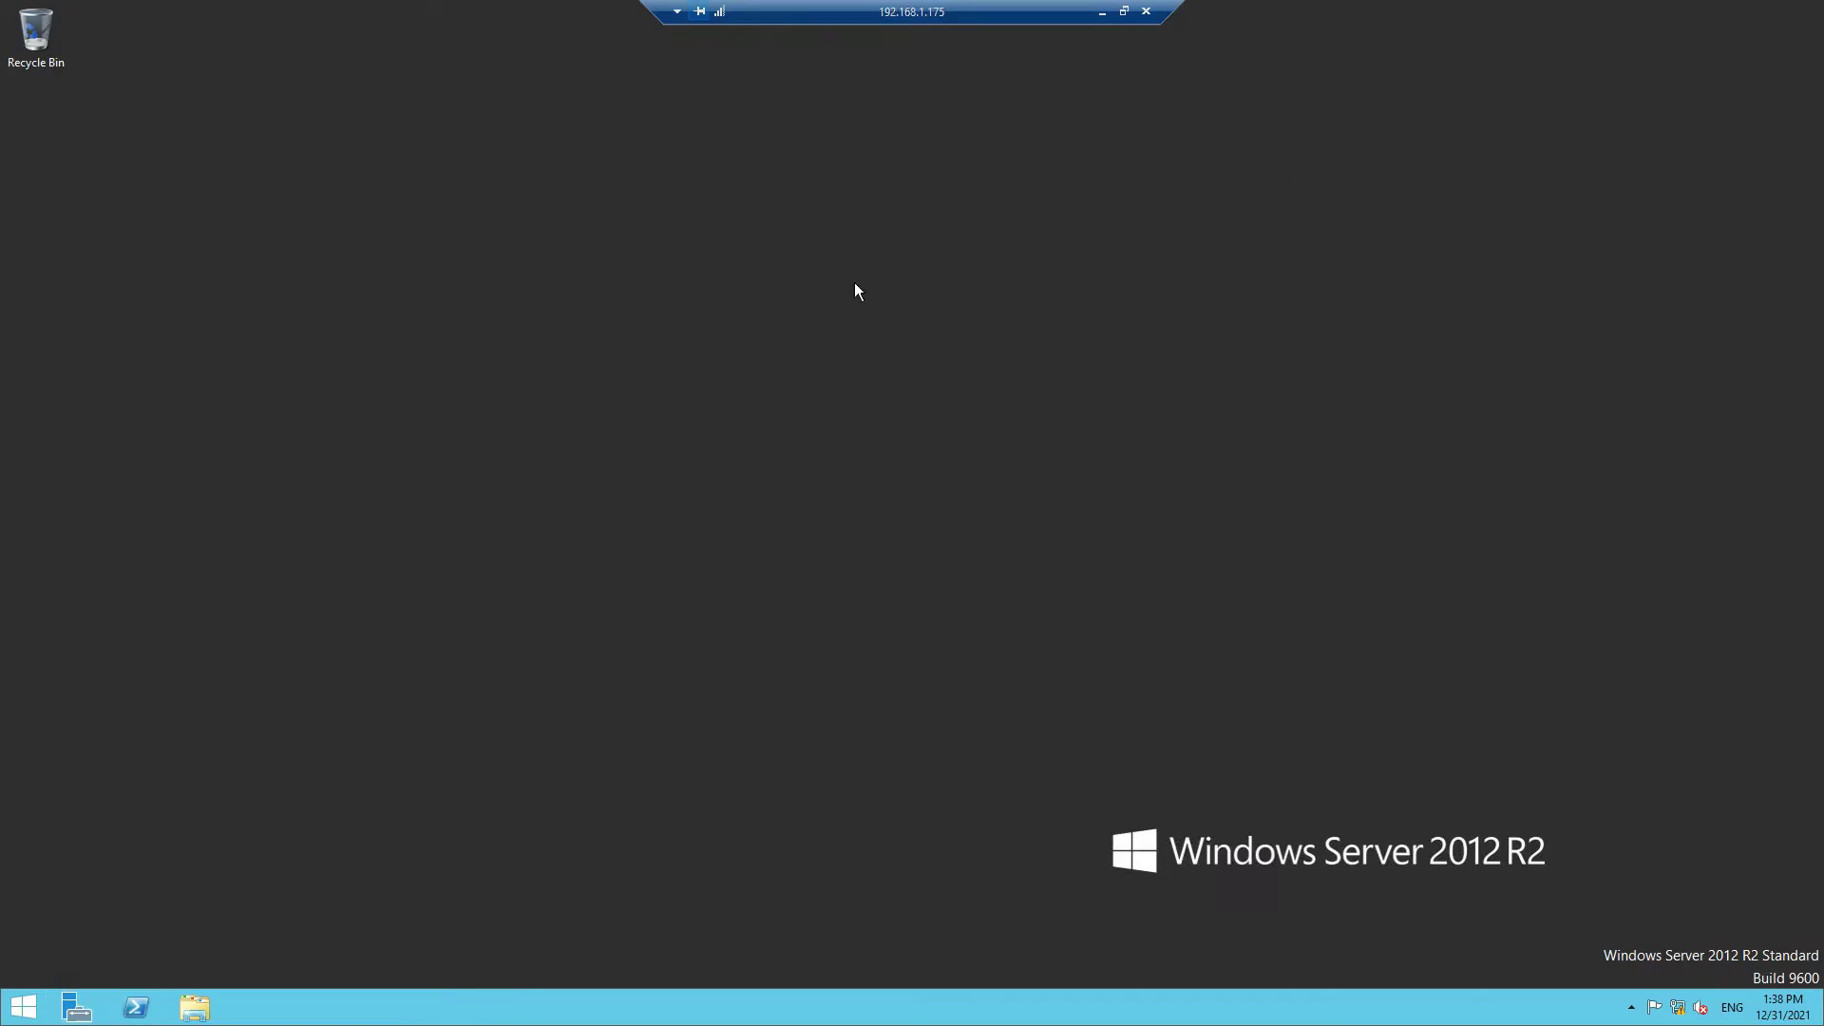
left_click(85, 1013)
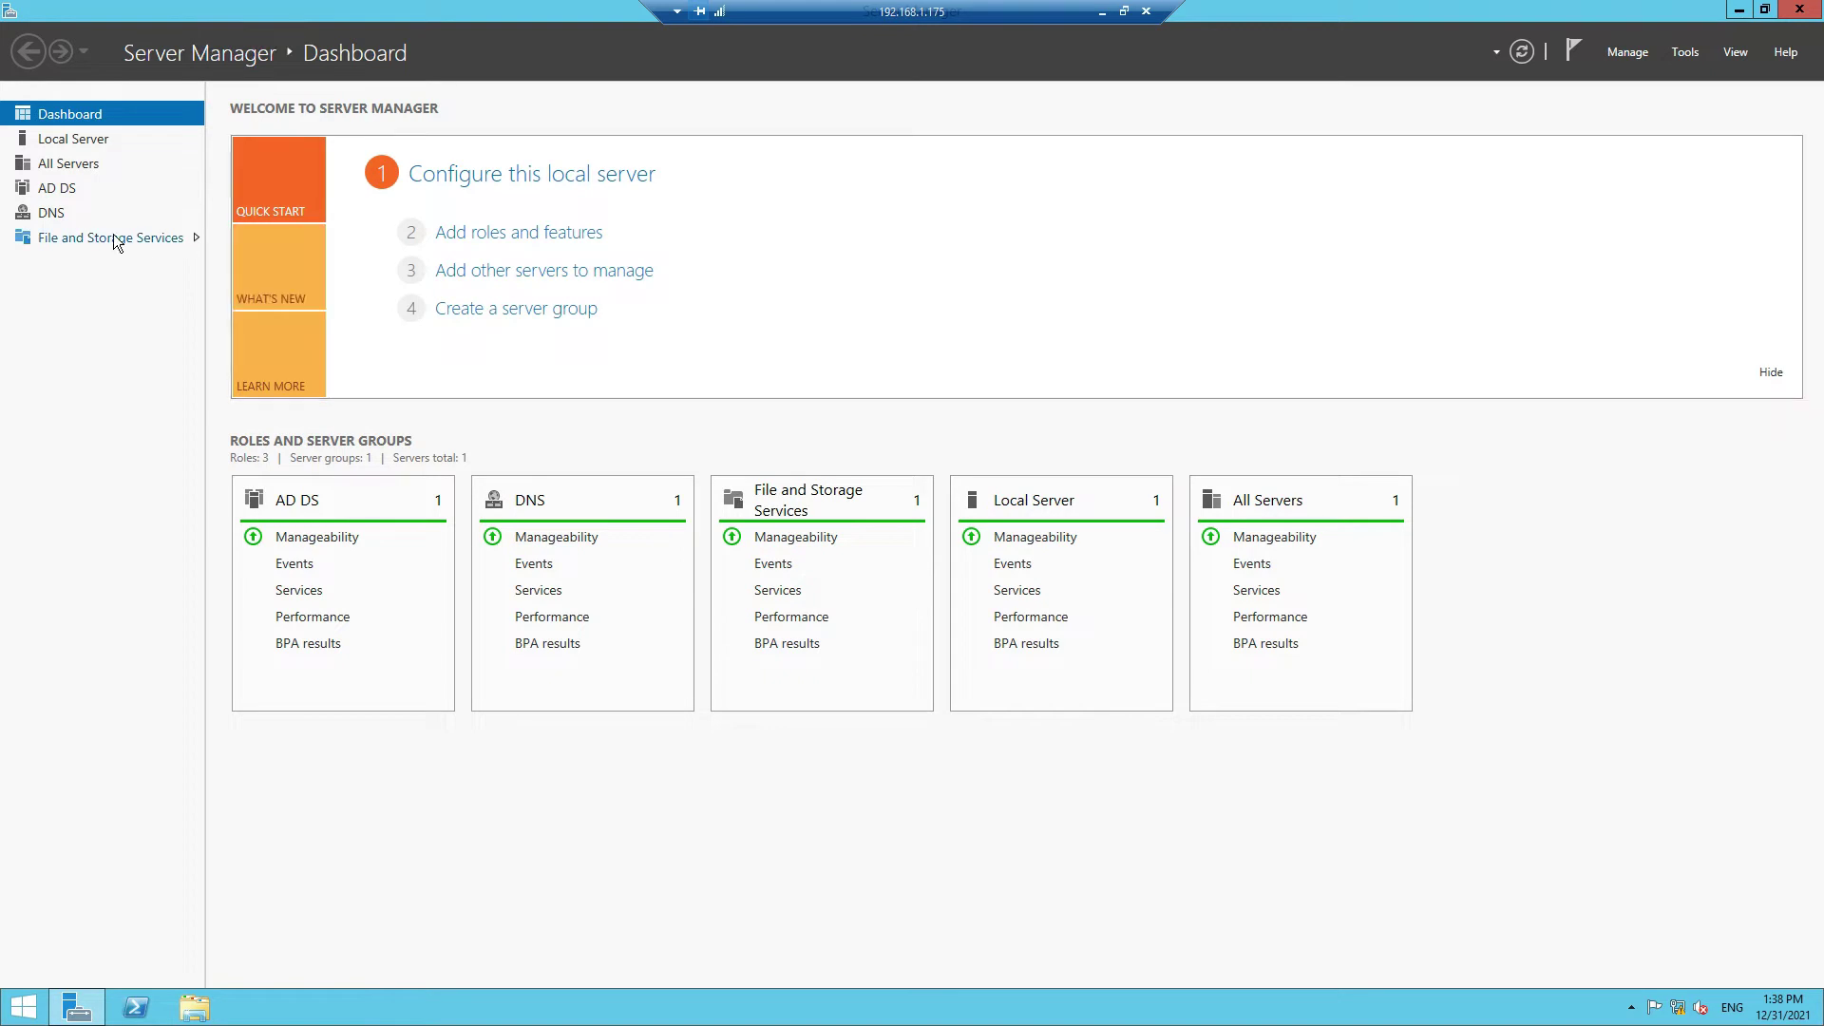
left_click(52, 213)
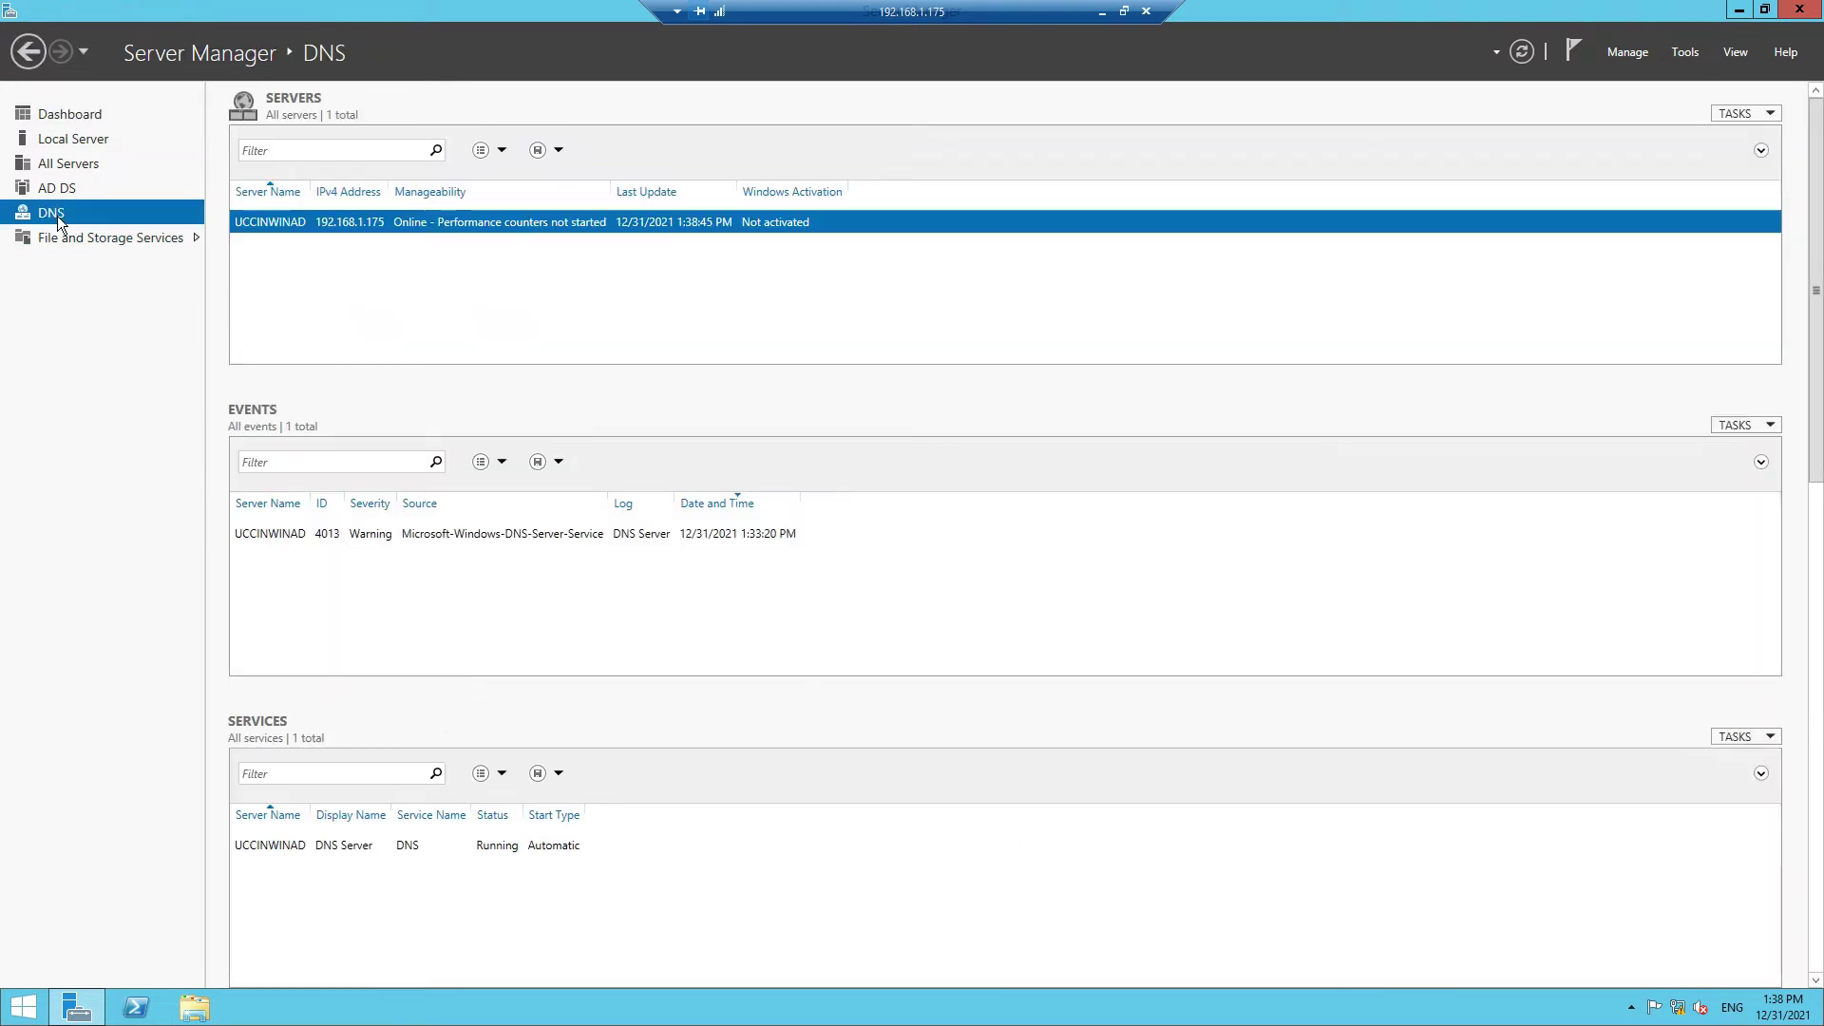
right_click(471, 220)
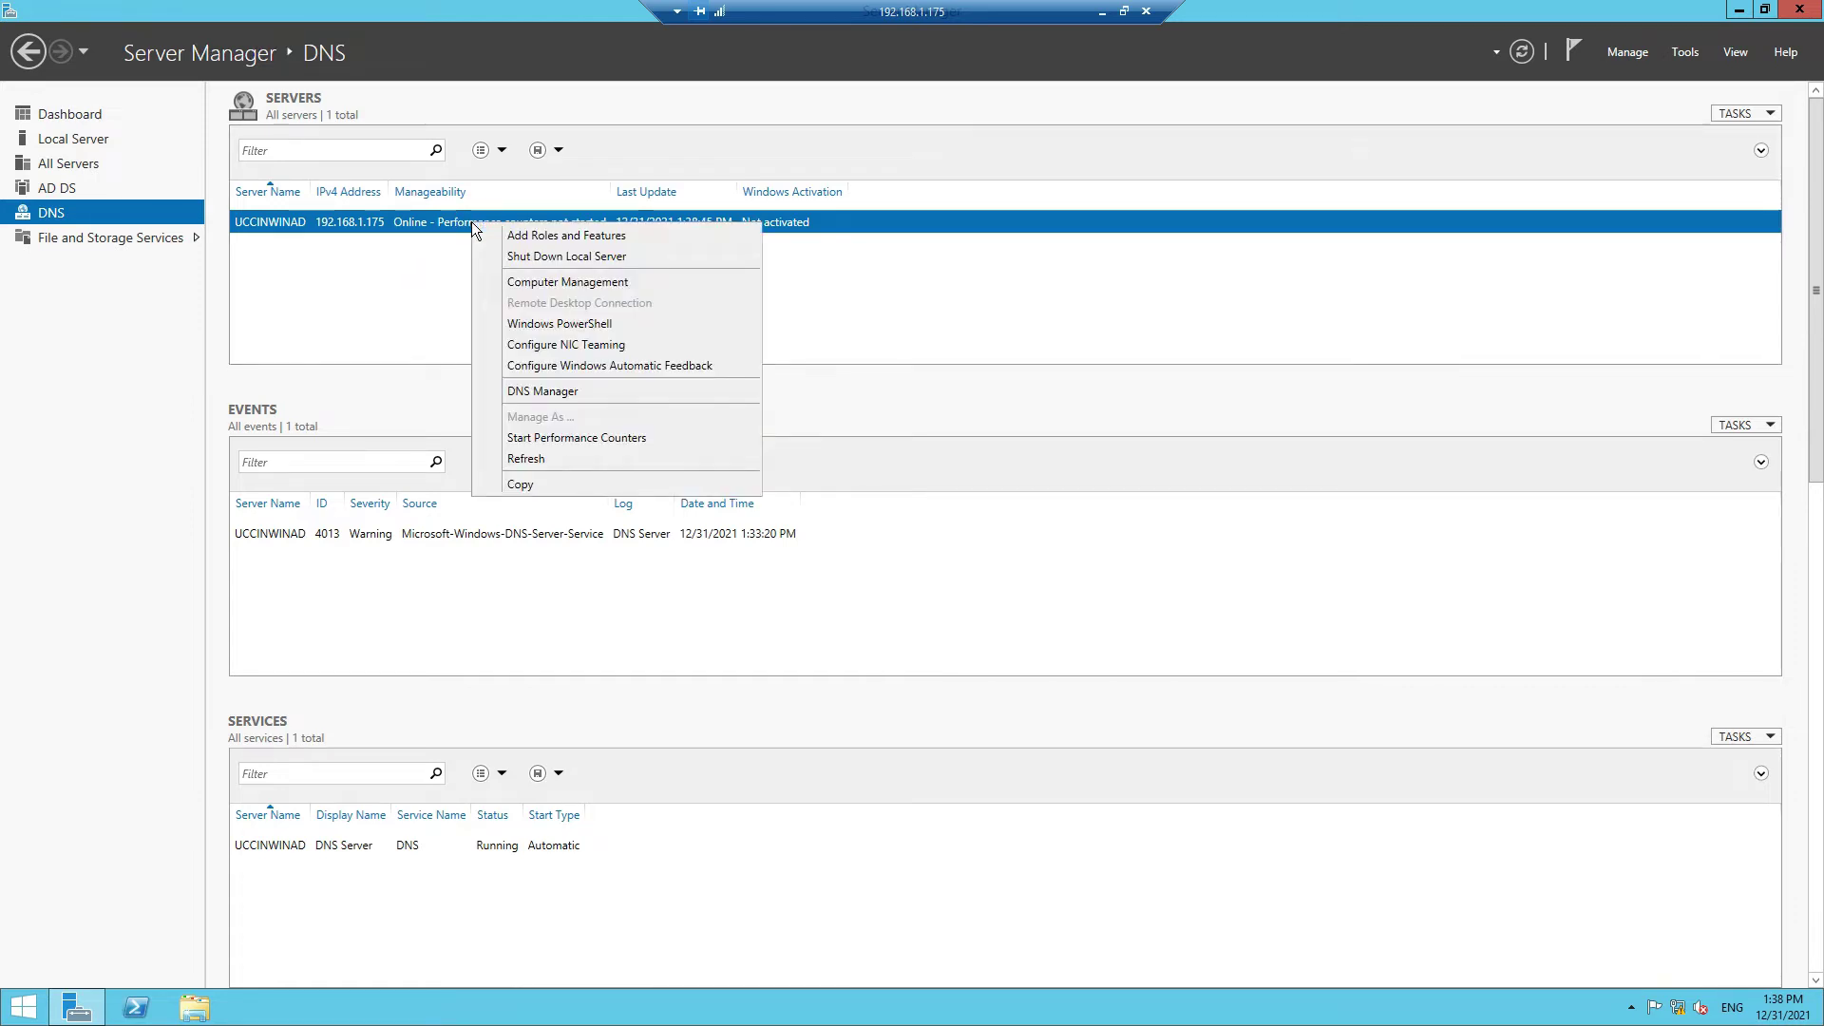
left_click(513, 392)
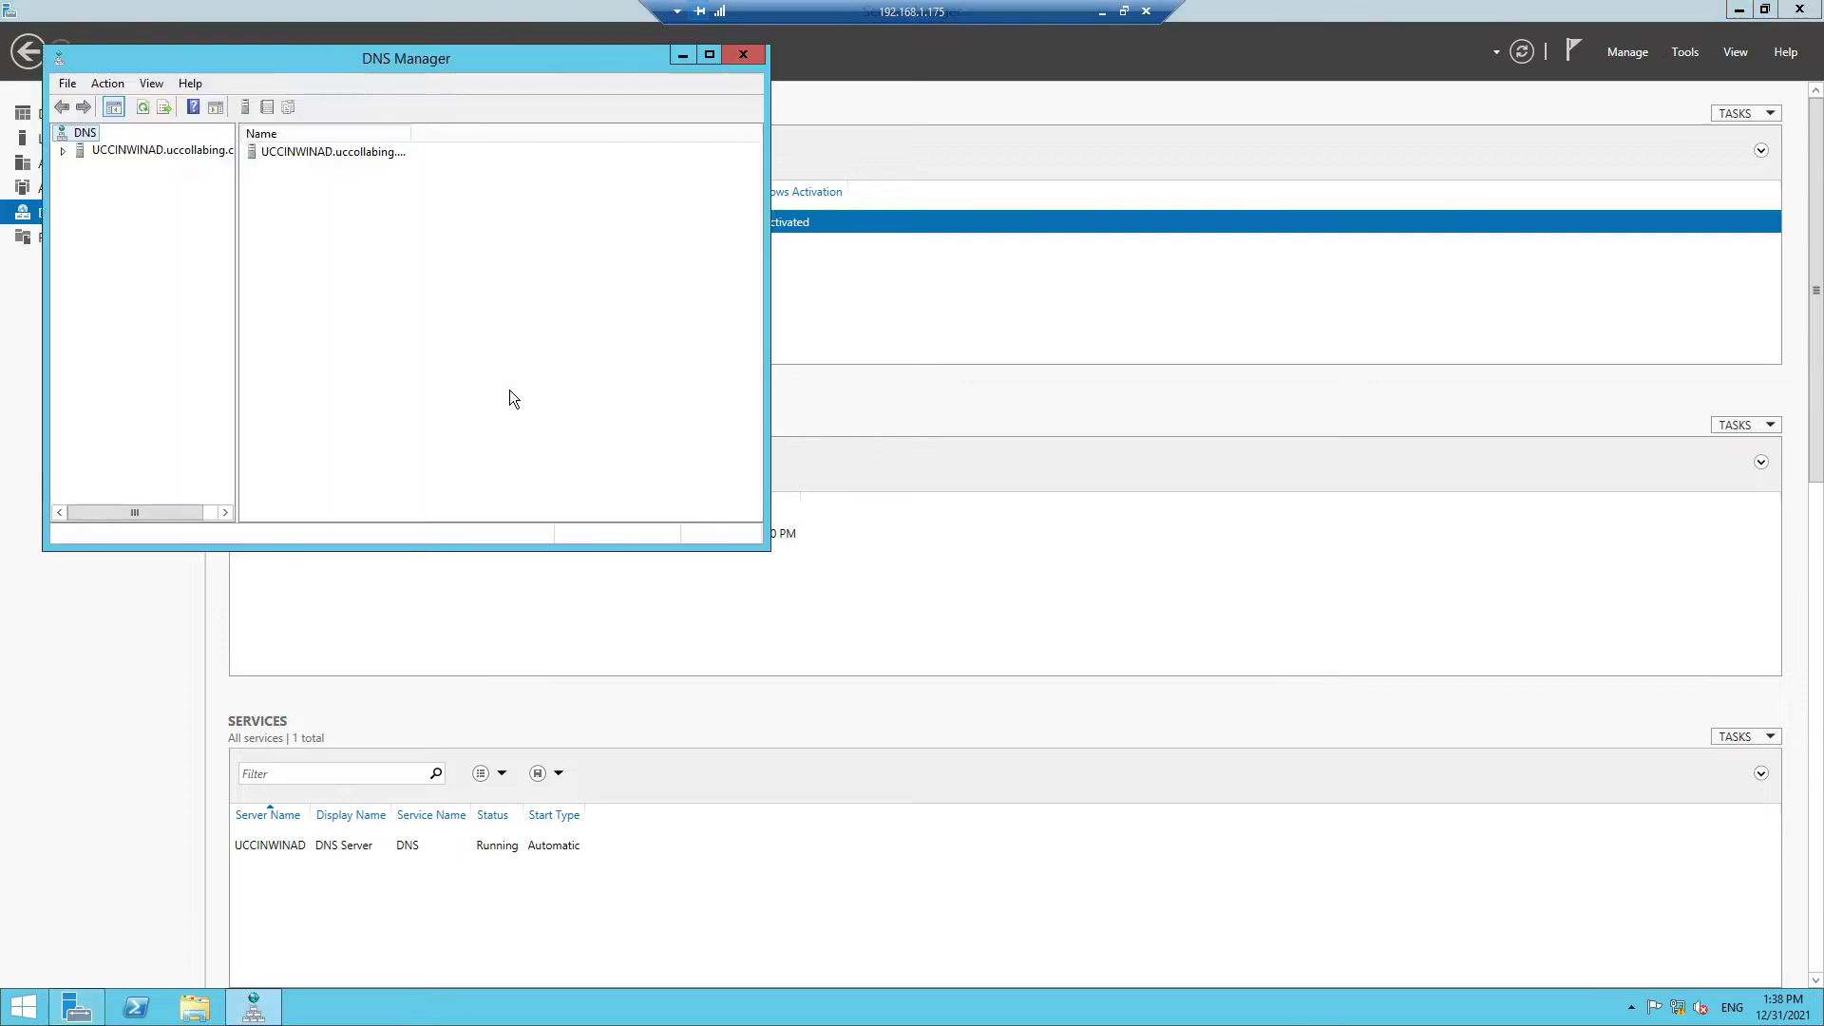
double_click(471, 63)
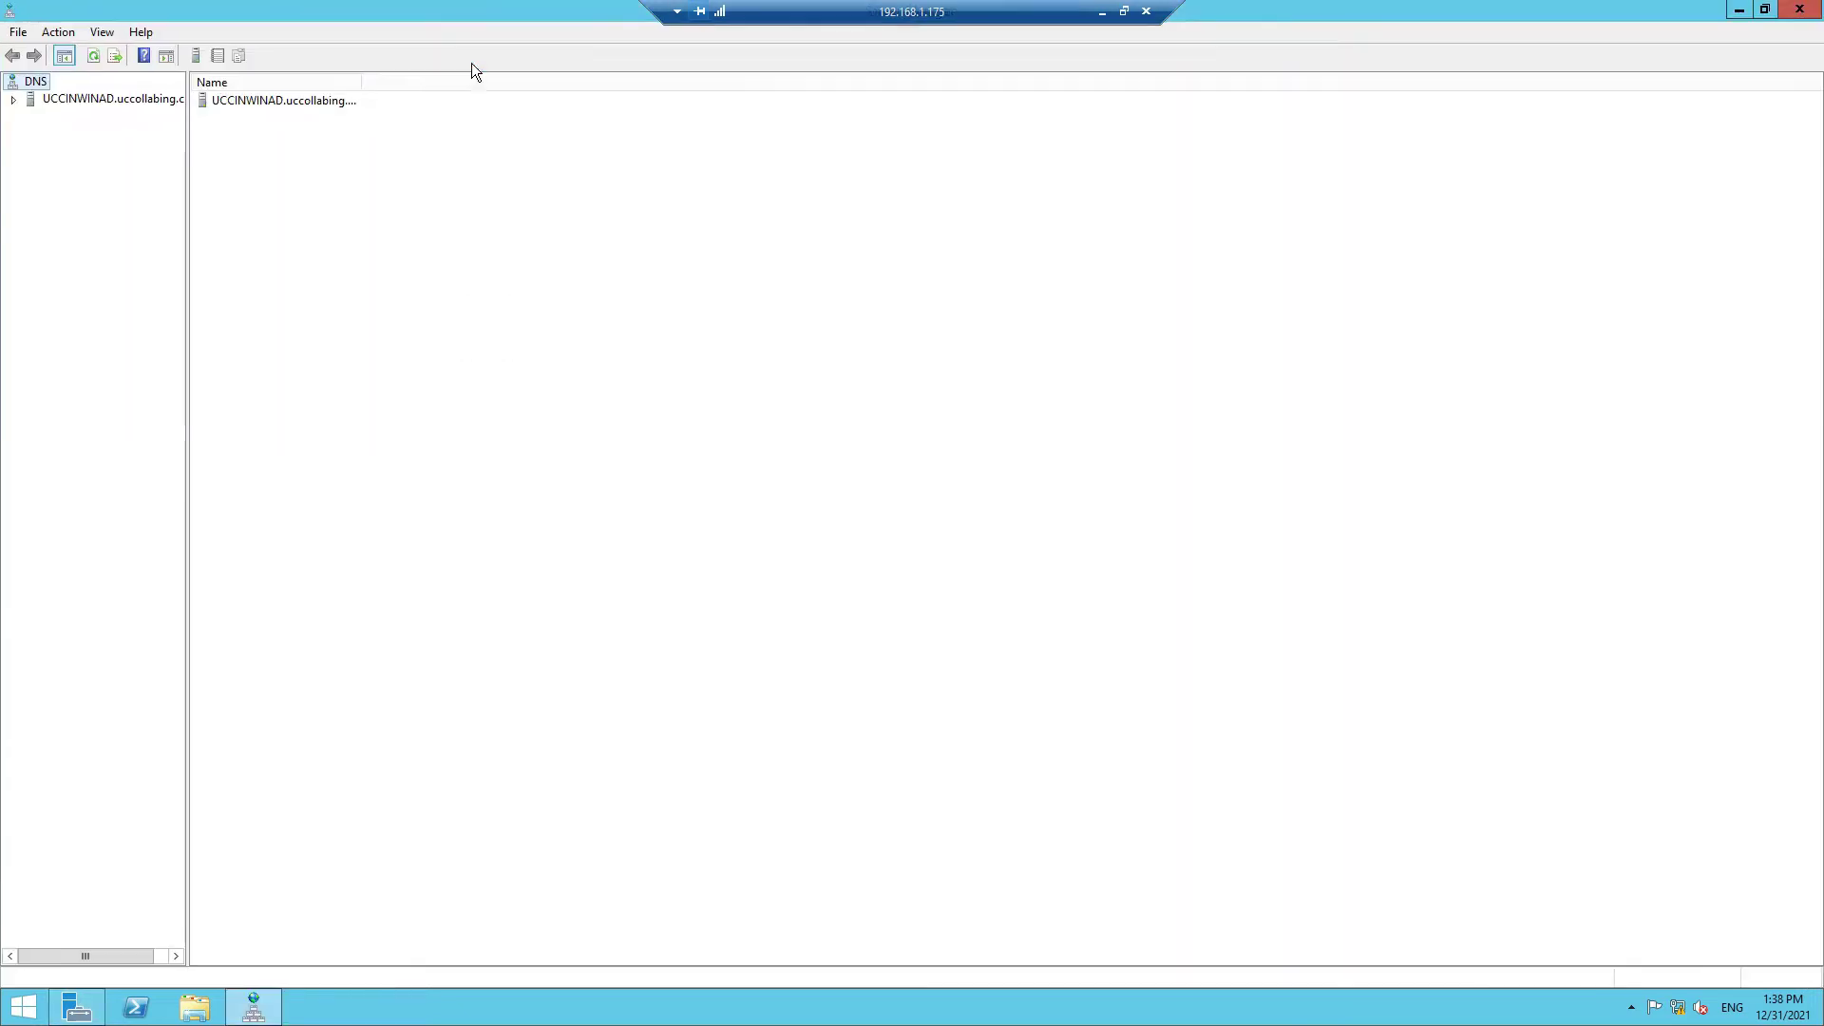
- Start a new AD-integrated primary IPv4 reverse lookup zone replicated to all domain DNS servers
left_click(17, 105)
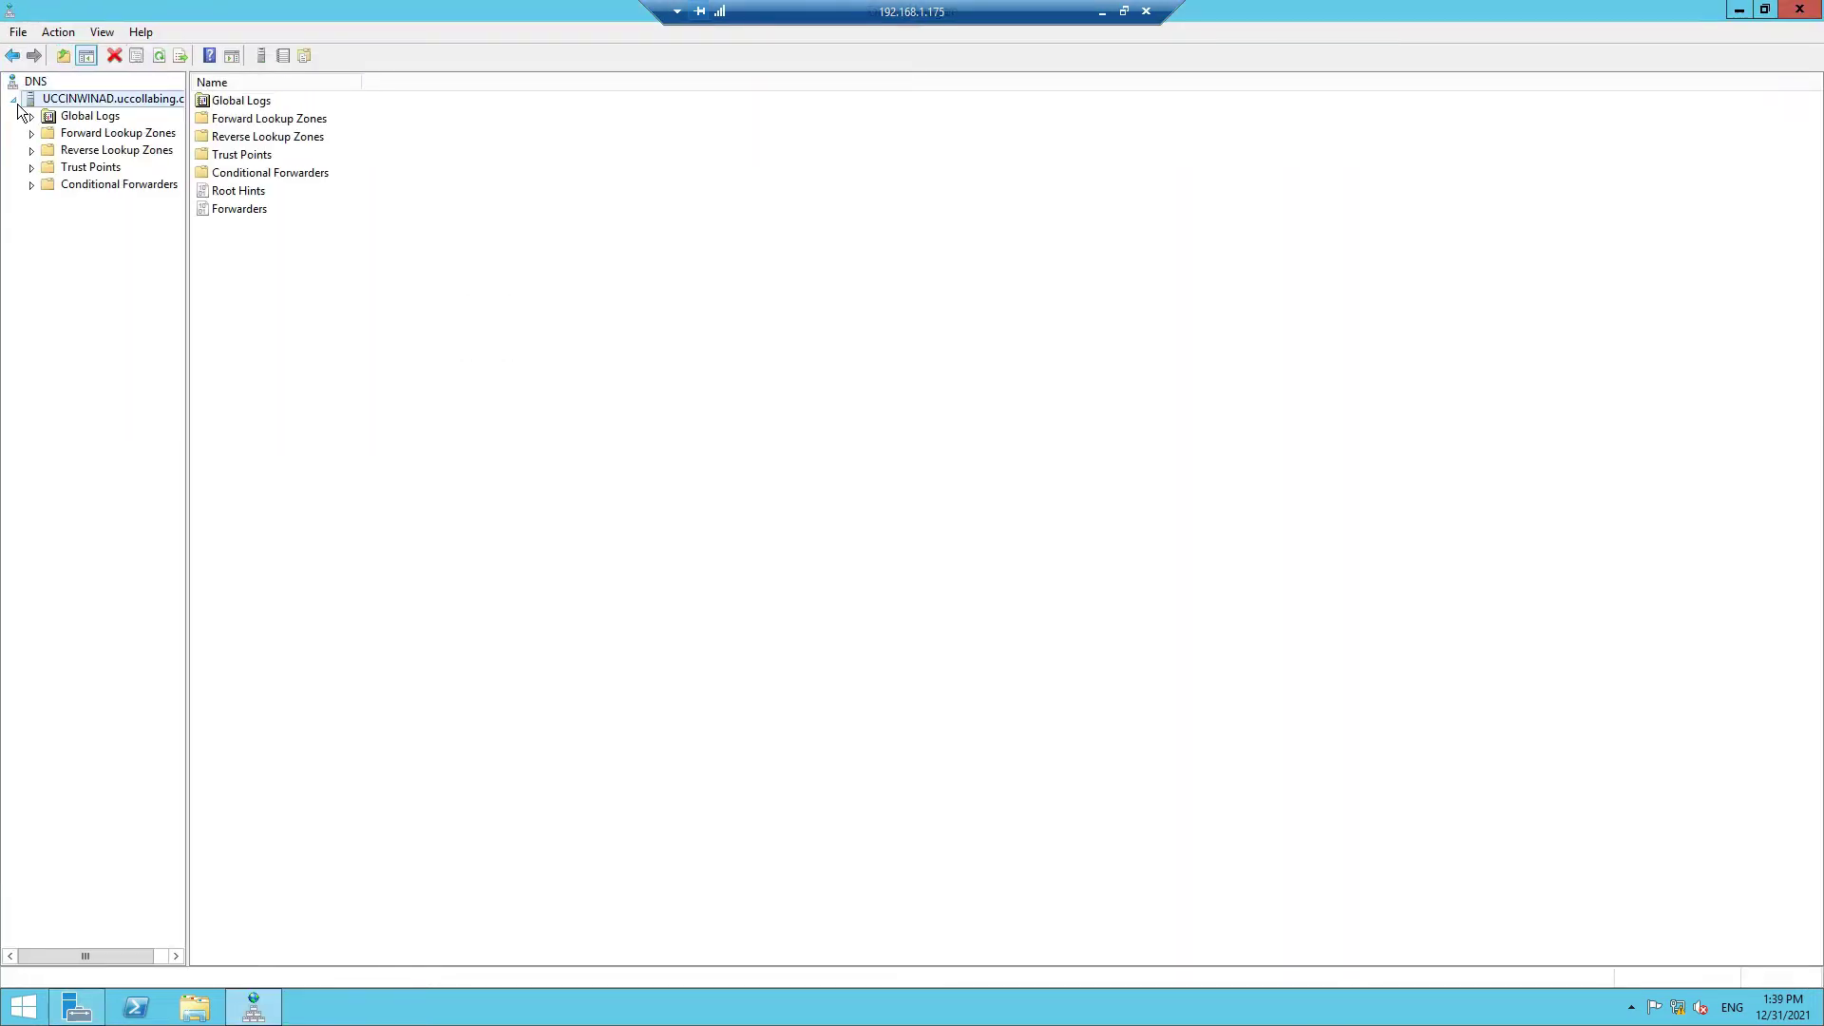
left_click(30, 152)
right_click(94, 151)
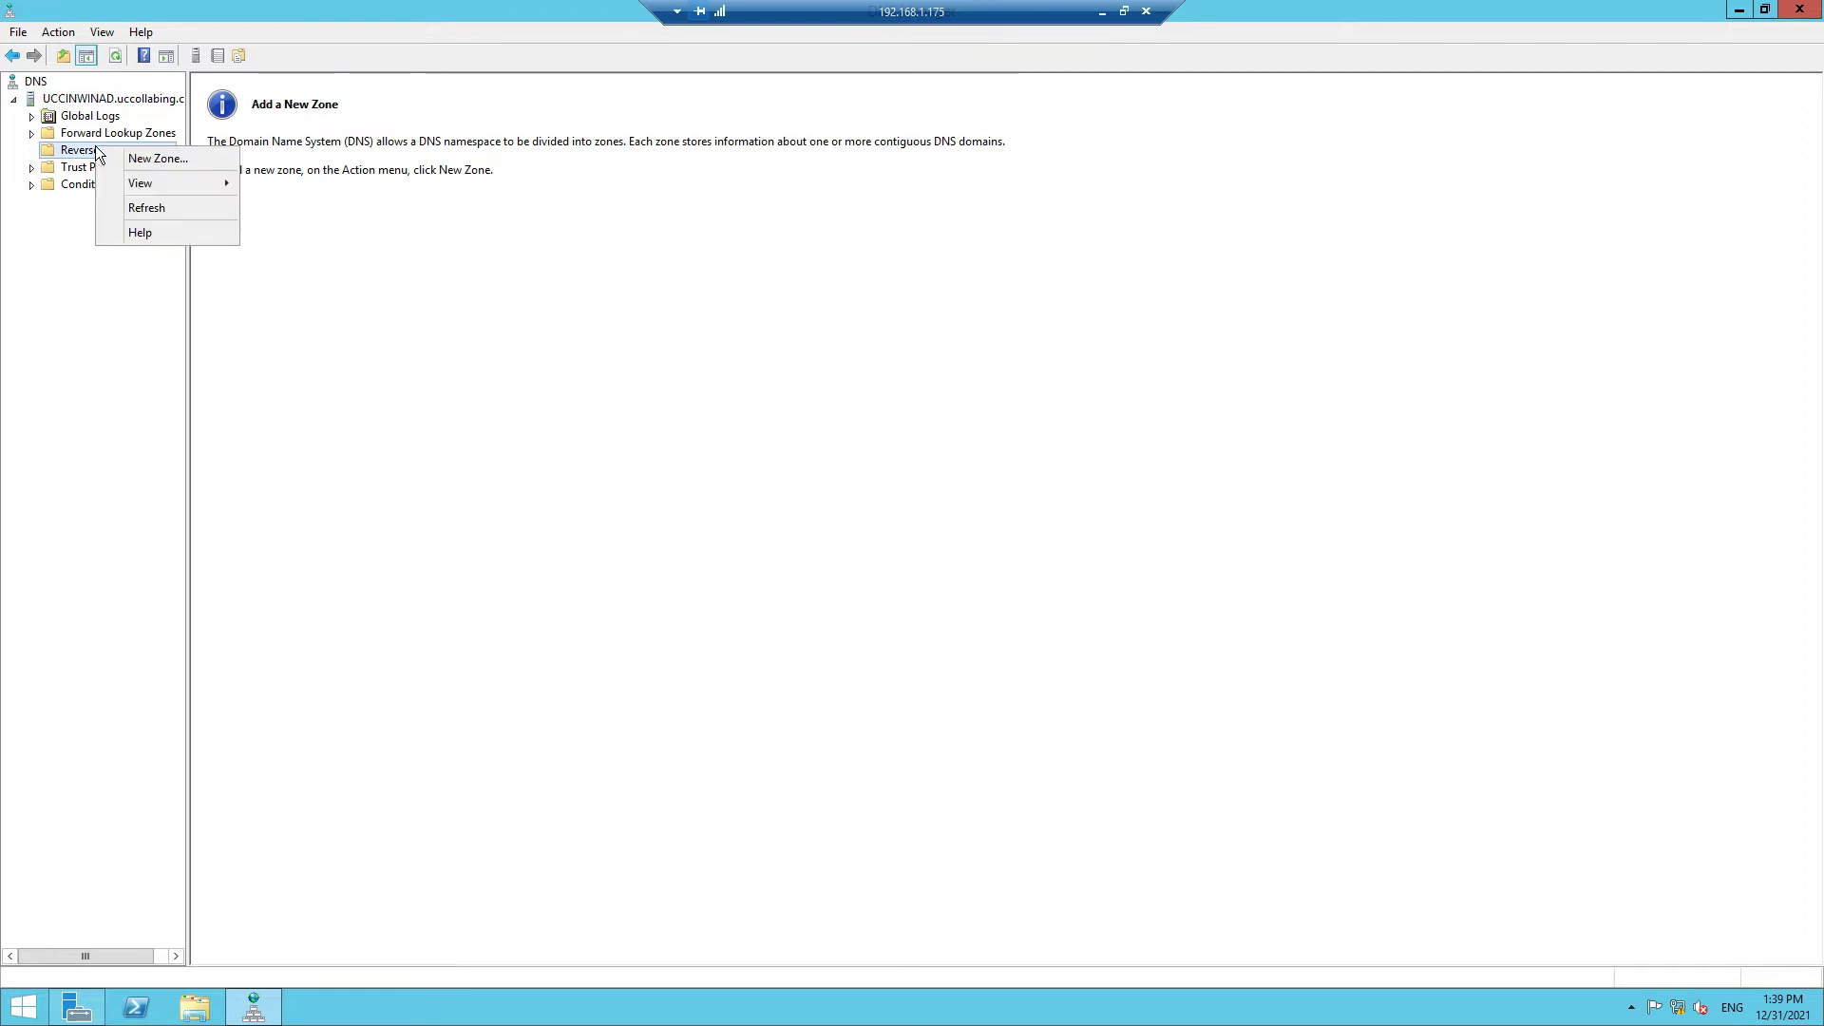
left_click(82, 153)
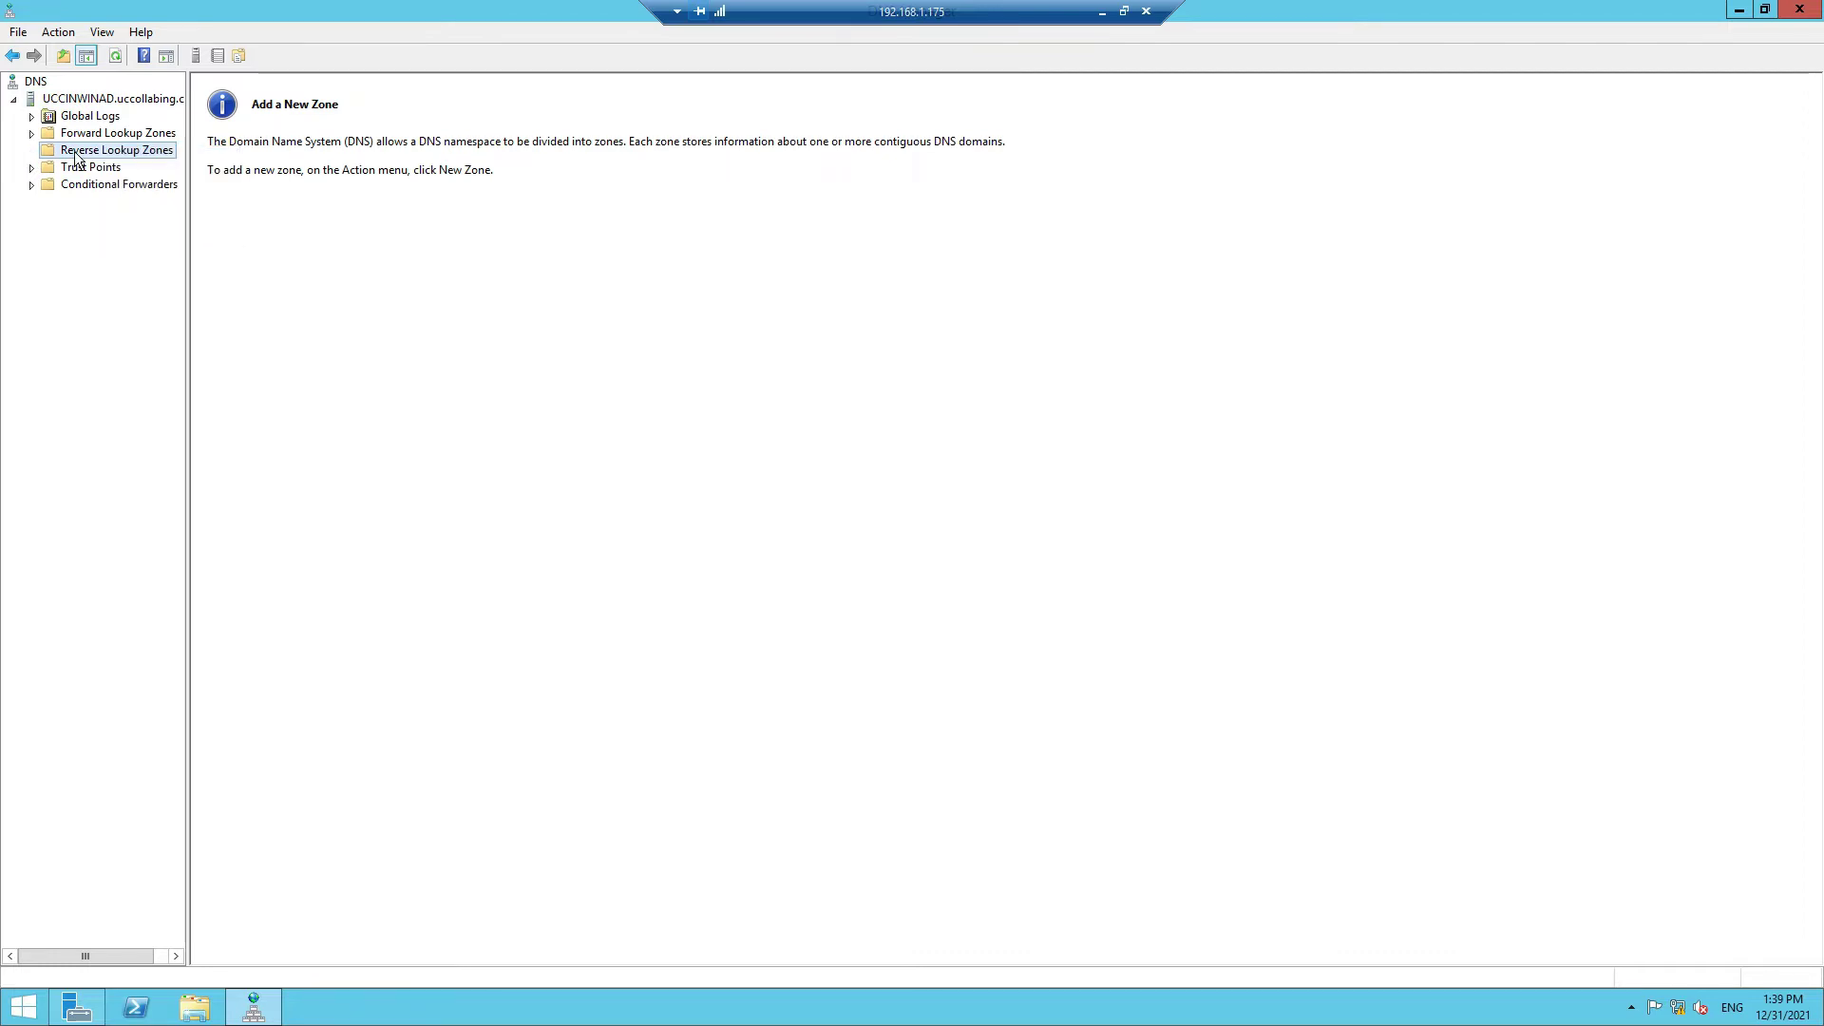
right_click(131, 155)
left_click(152, 158)
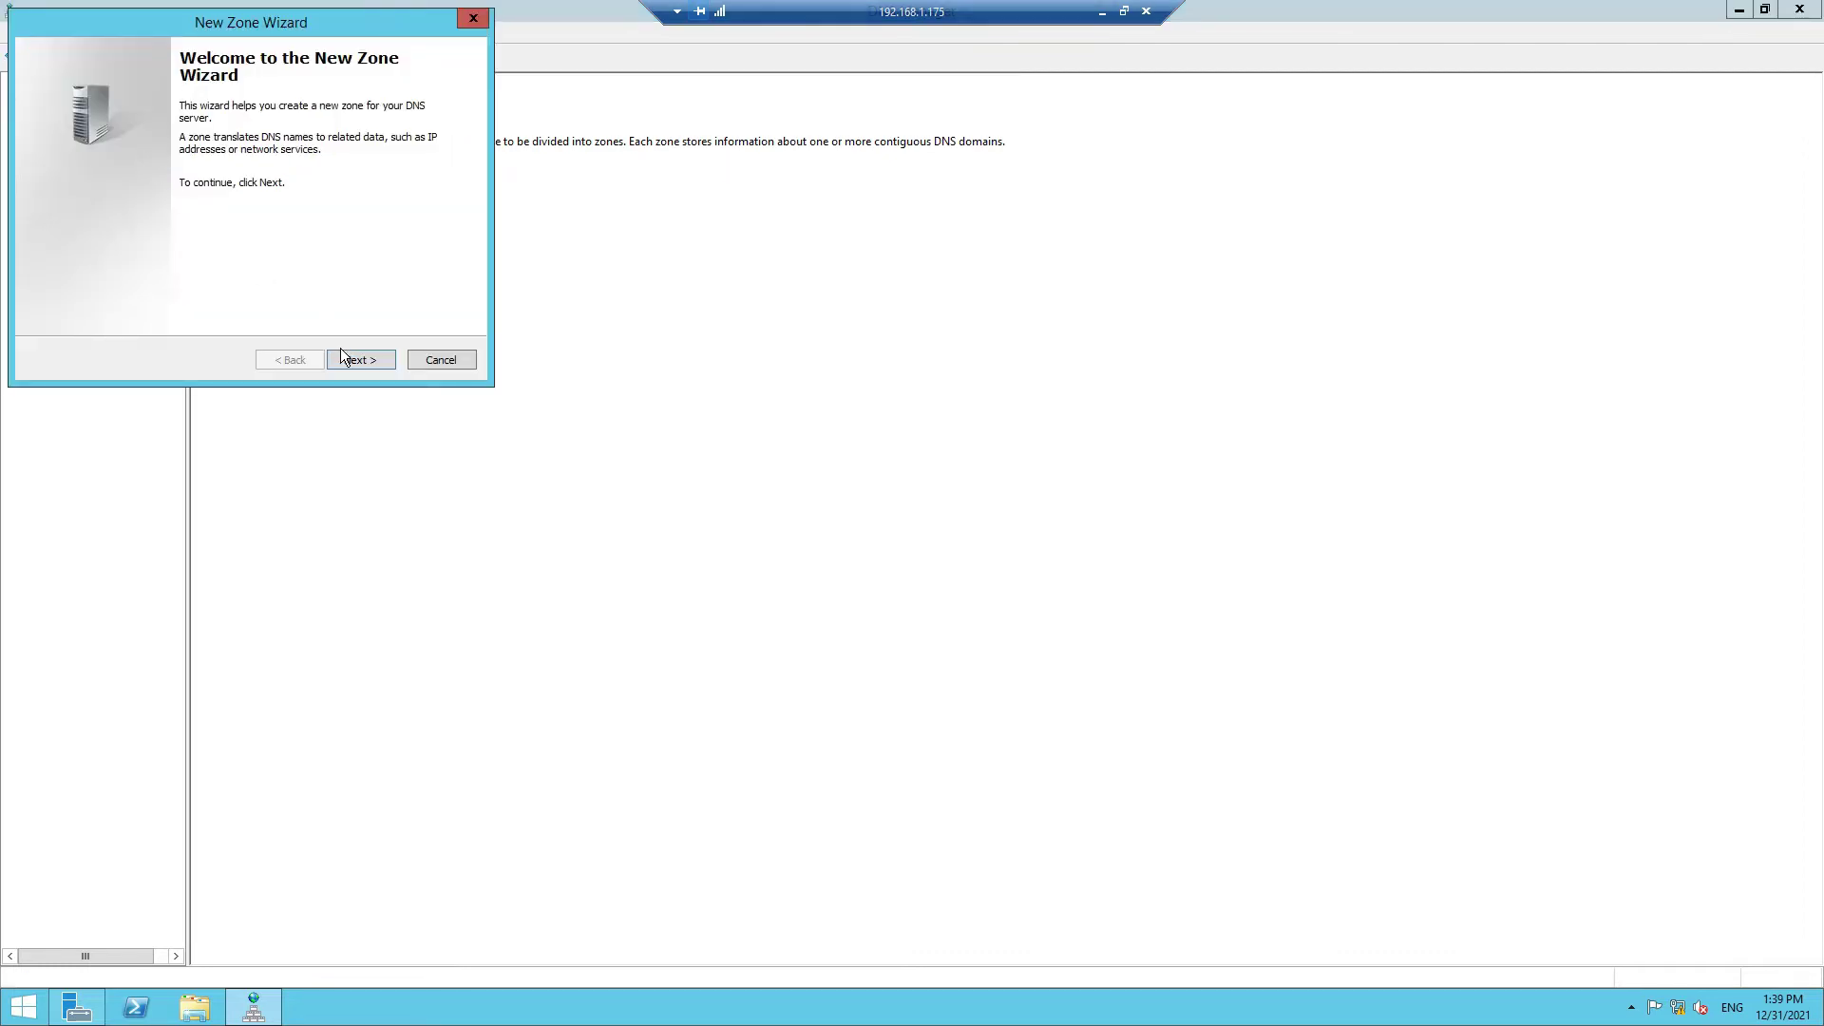
left_click_drag(308, 33, 665, 264)
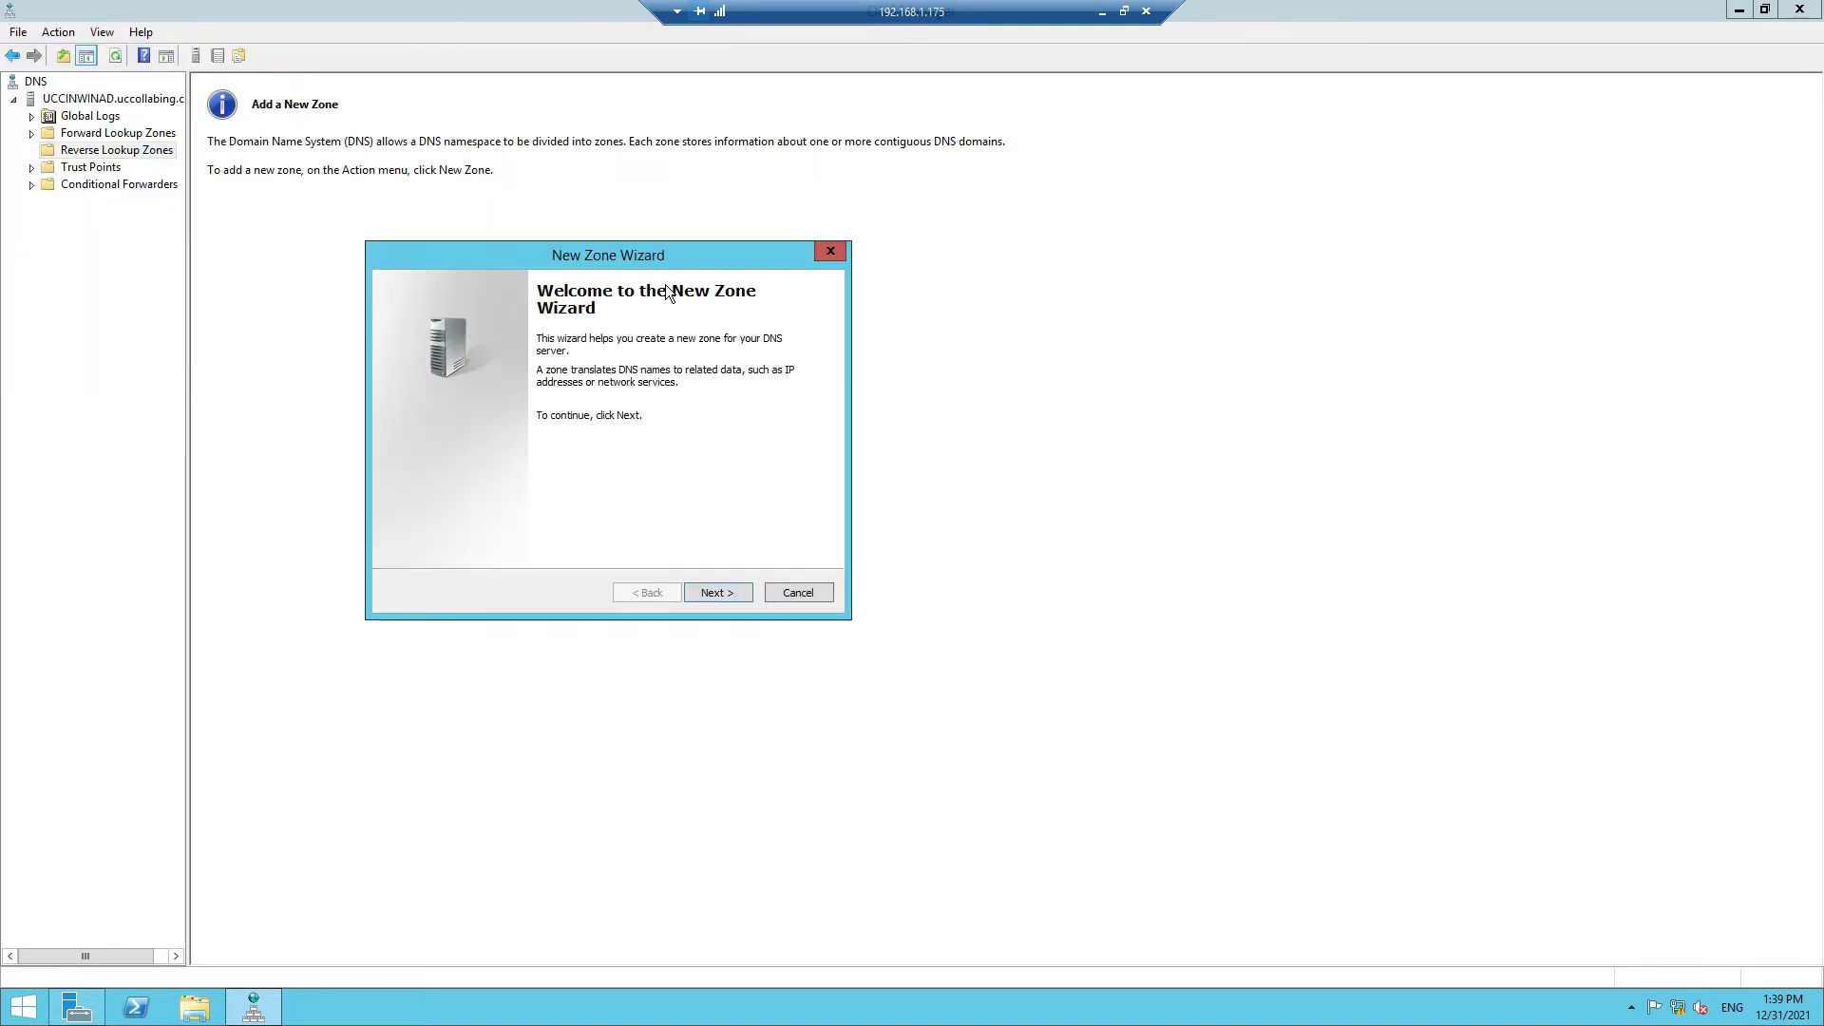
left_click(715, 586)
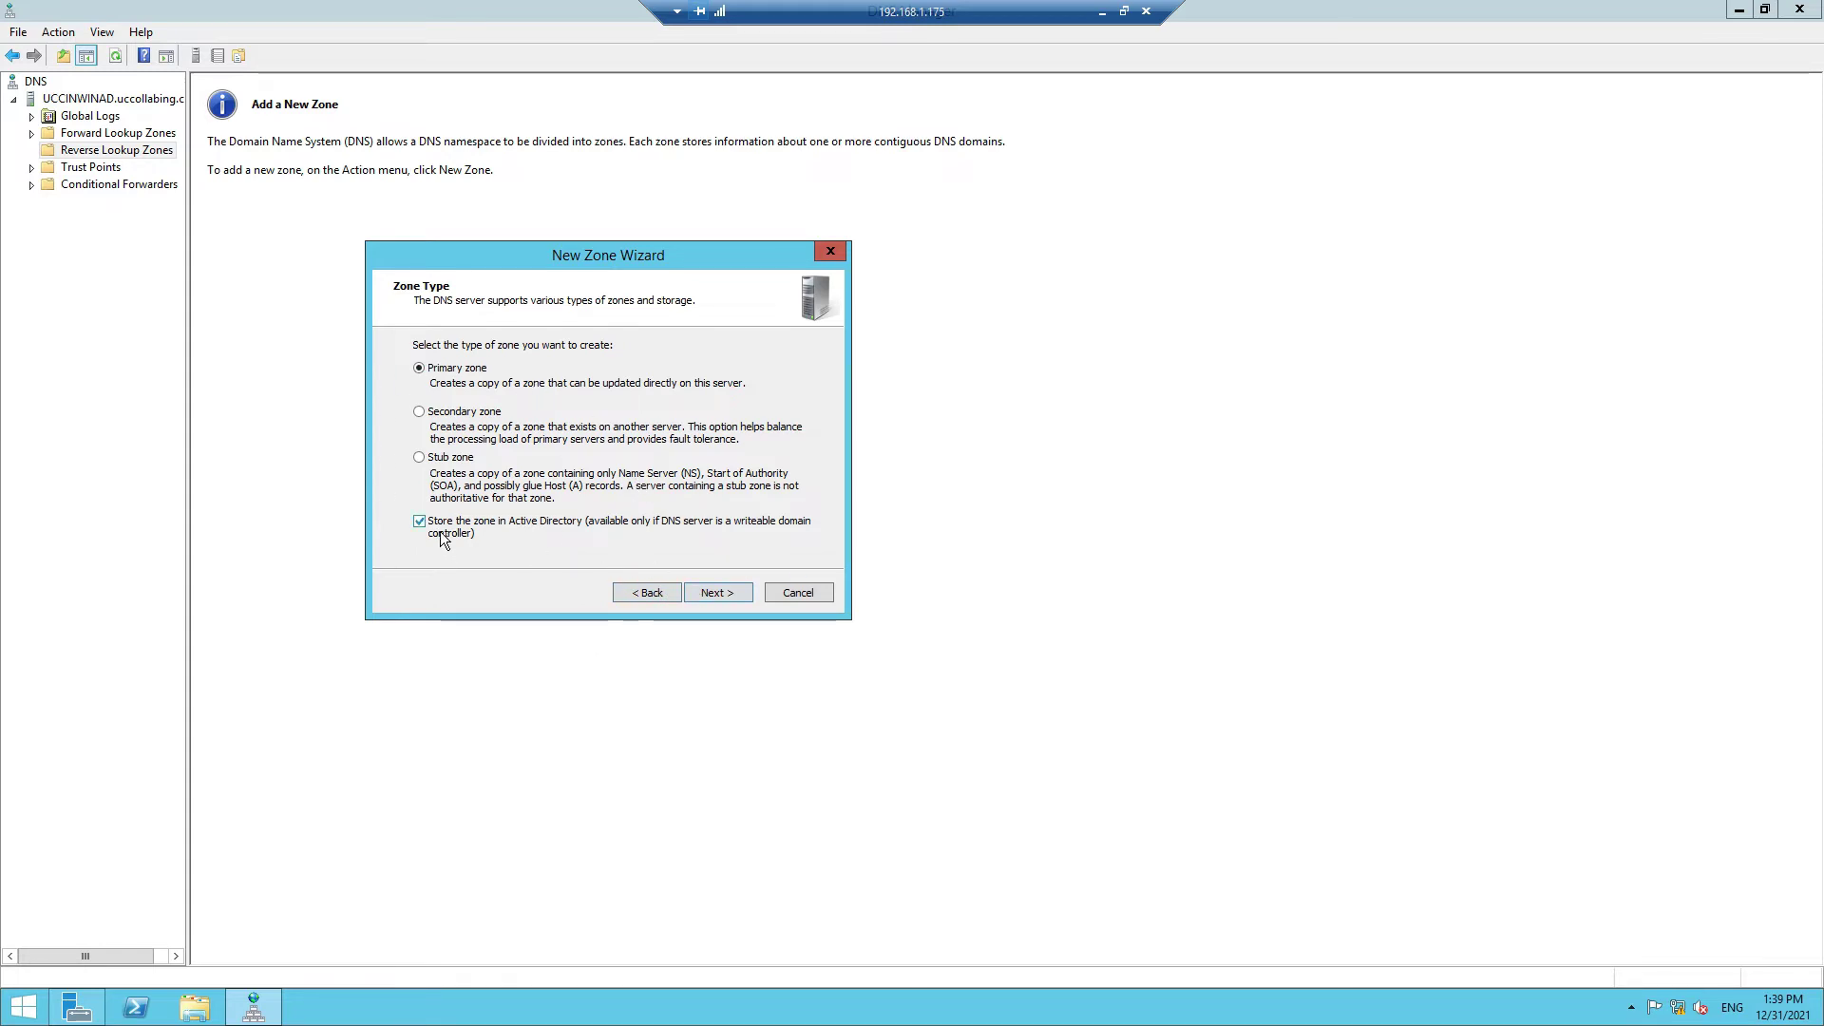
left_click(710, 597)
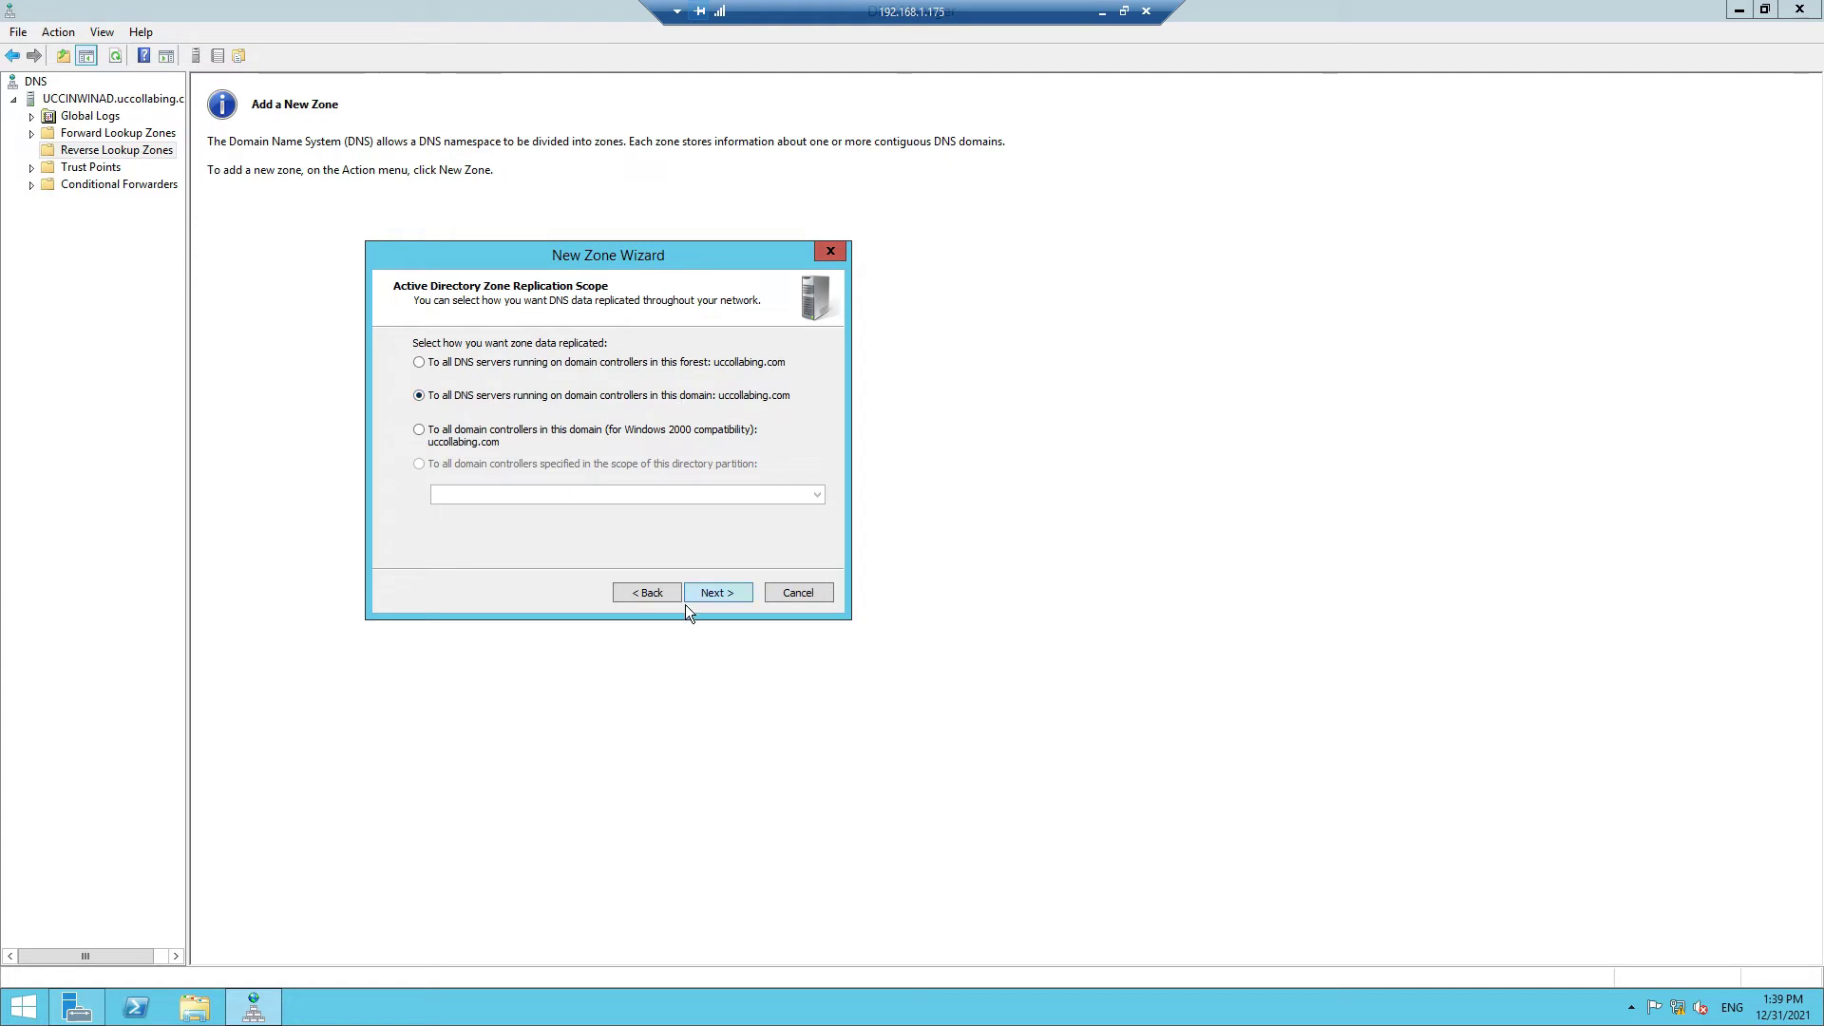
left_click(722, 596)
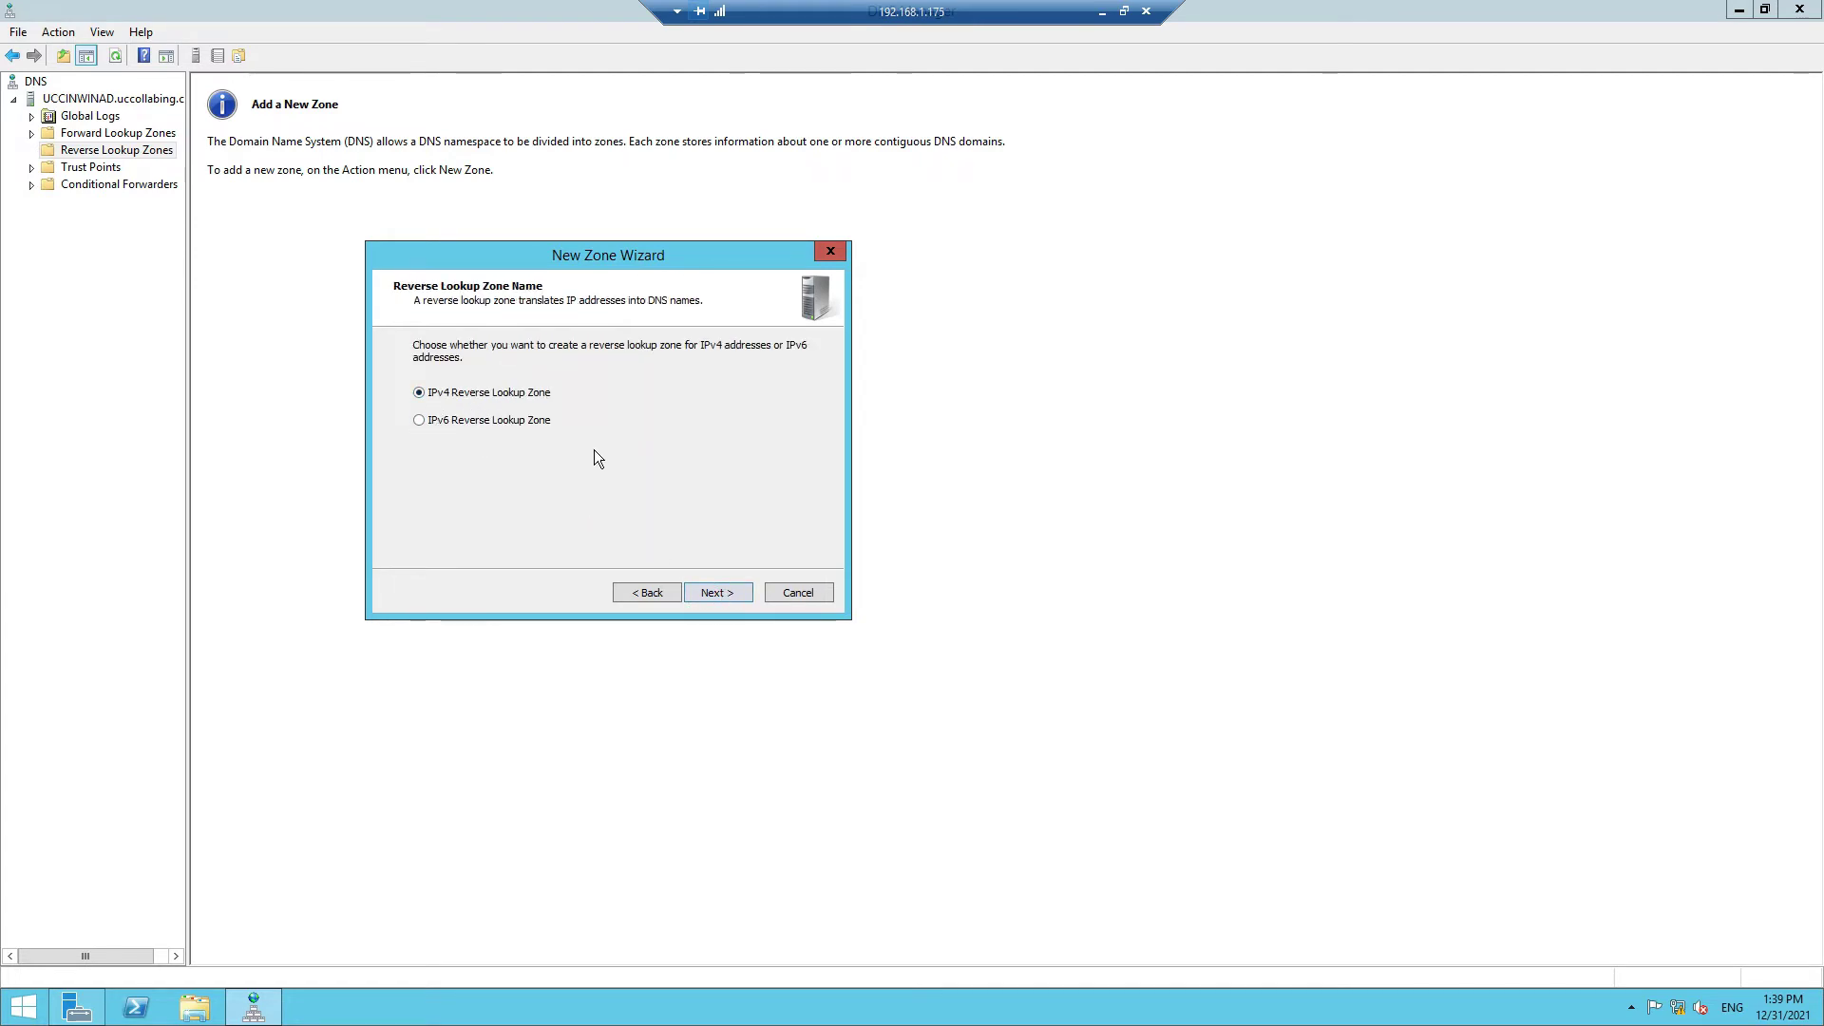
left_click(723, 589)
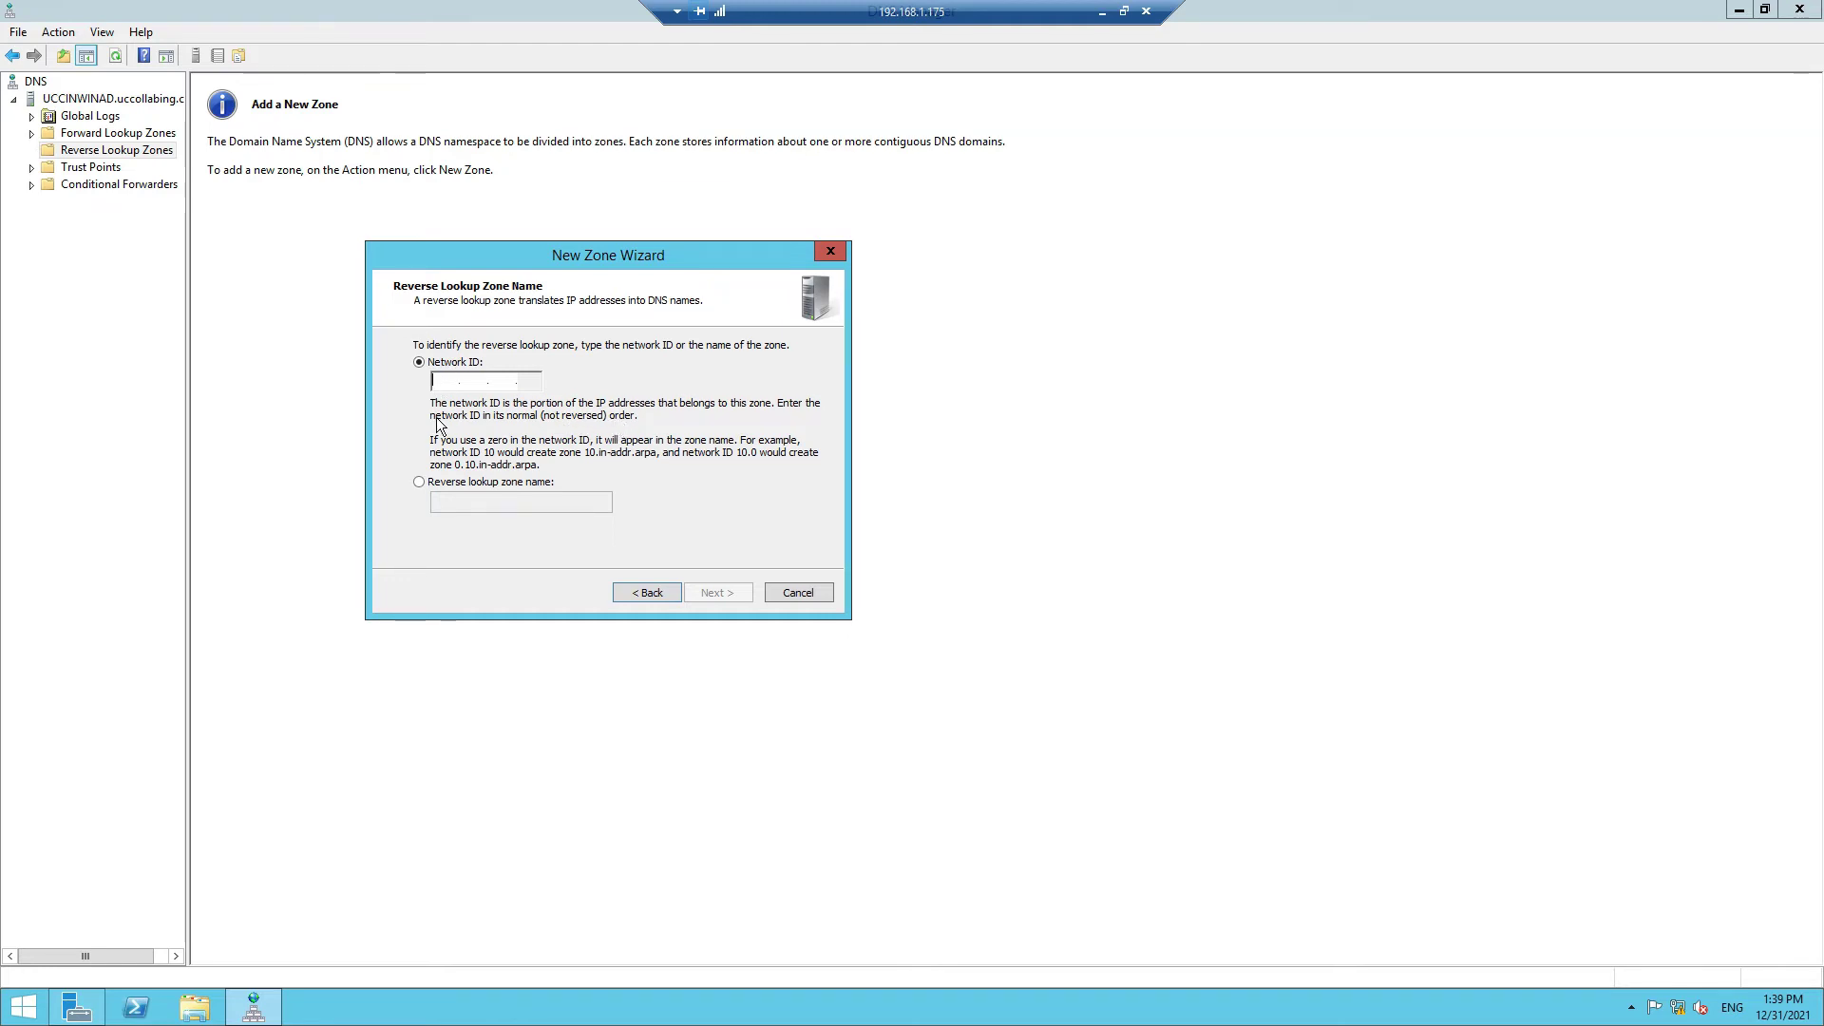
- Use network ID 192.168.1, allow nonsecure and secure updates, and create 1.168.192.in-addr.arpa
type("192 .168 .1 .")
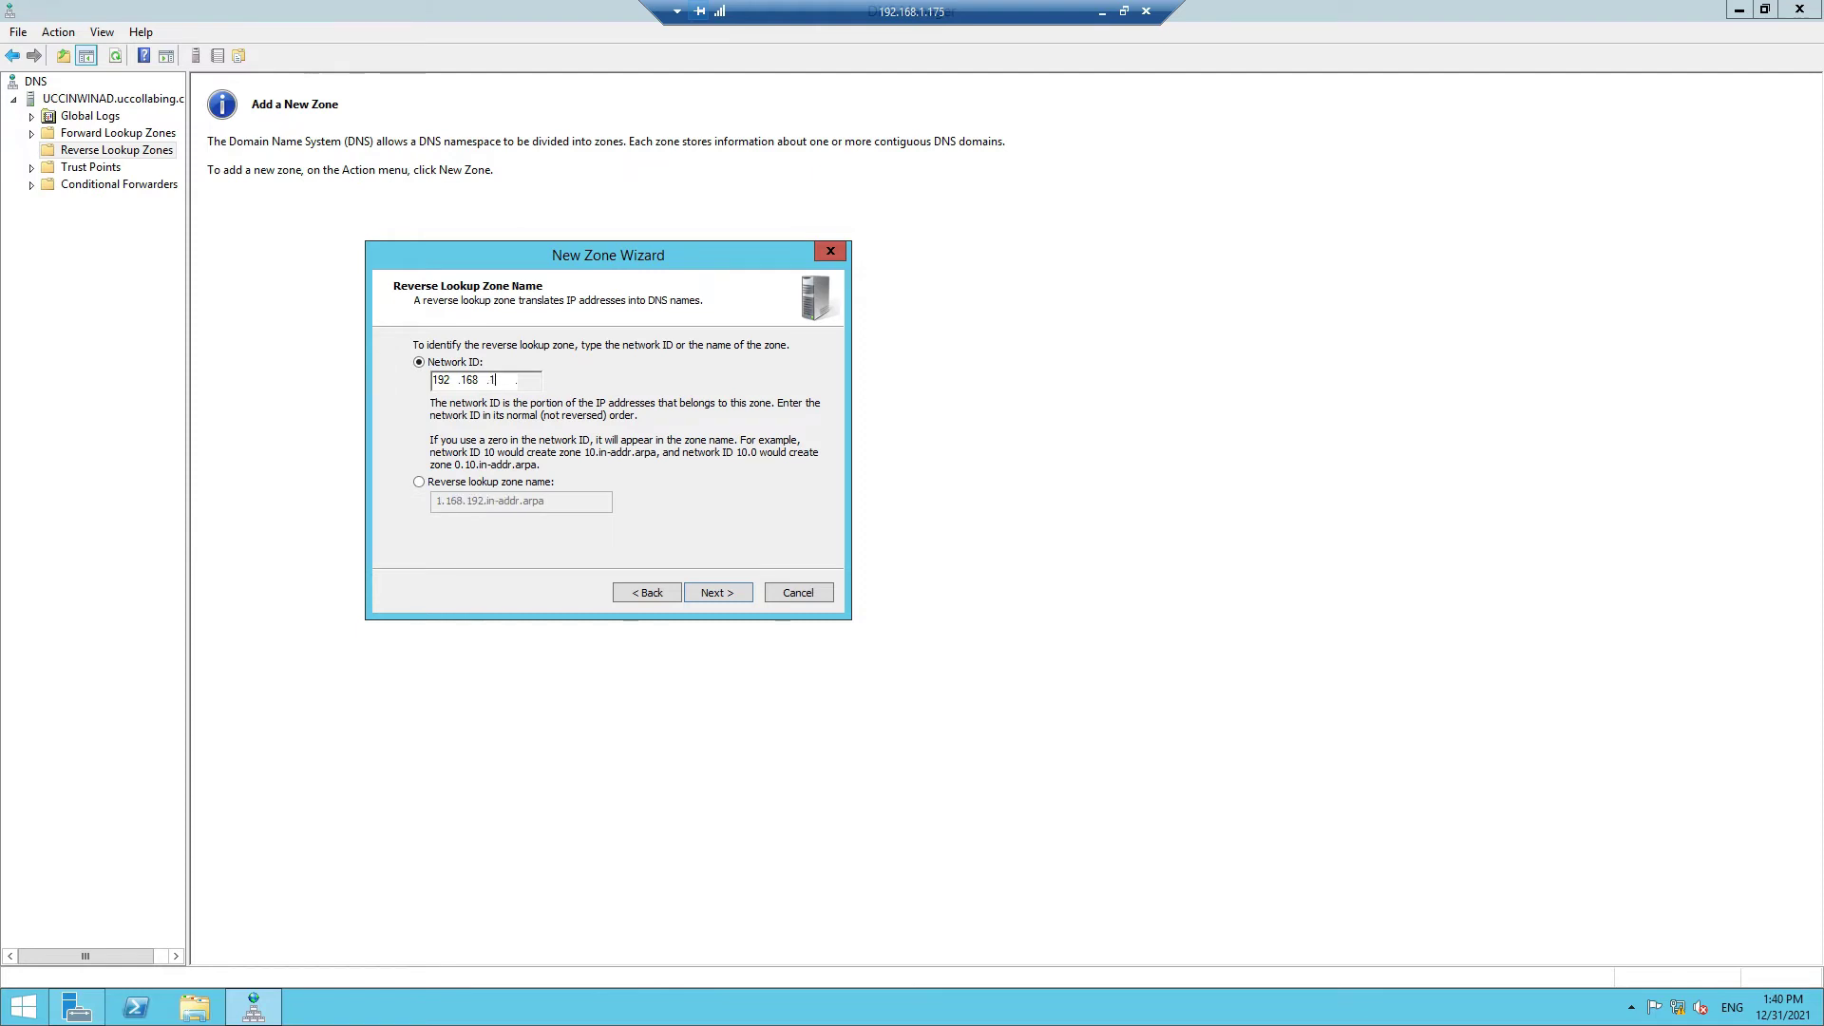
left_click(716, 593)
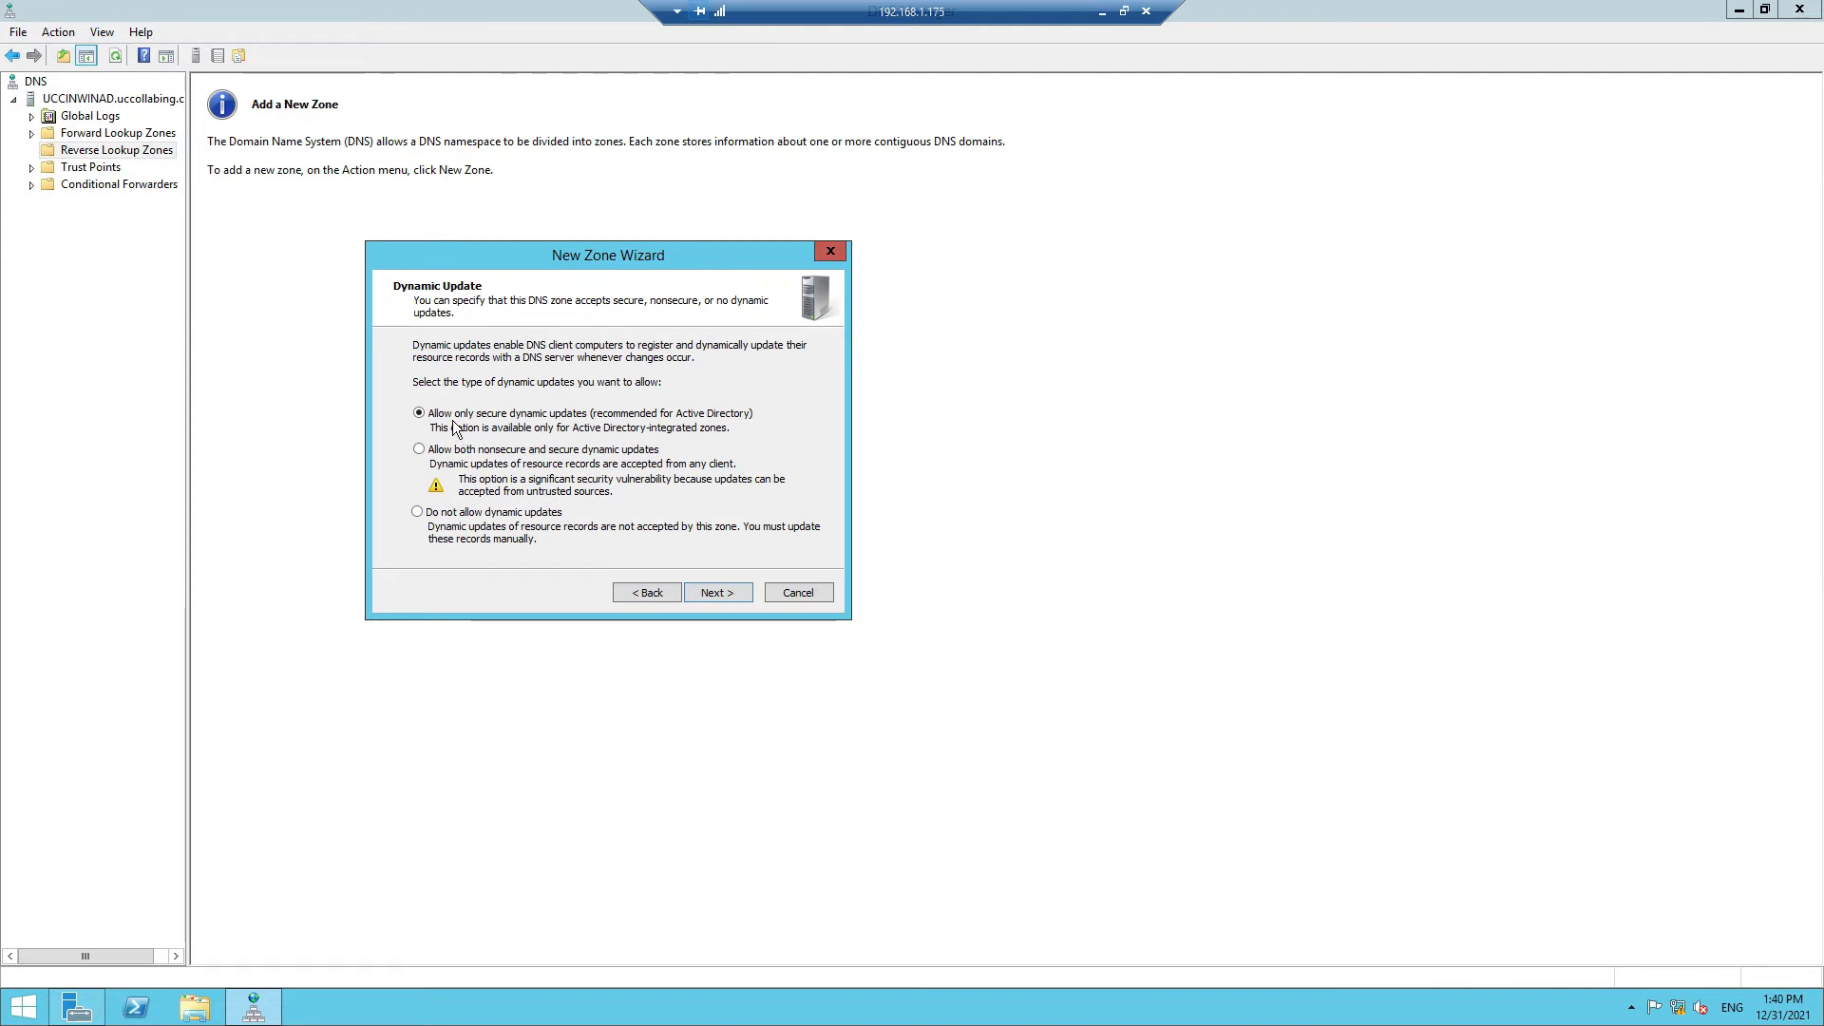
left_click(443, 454)
left_click(716, 593)
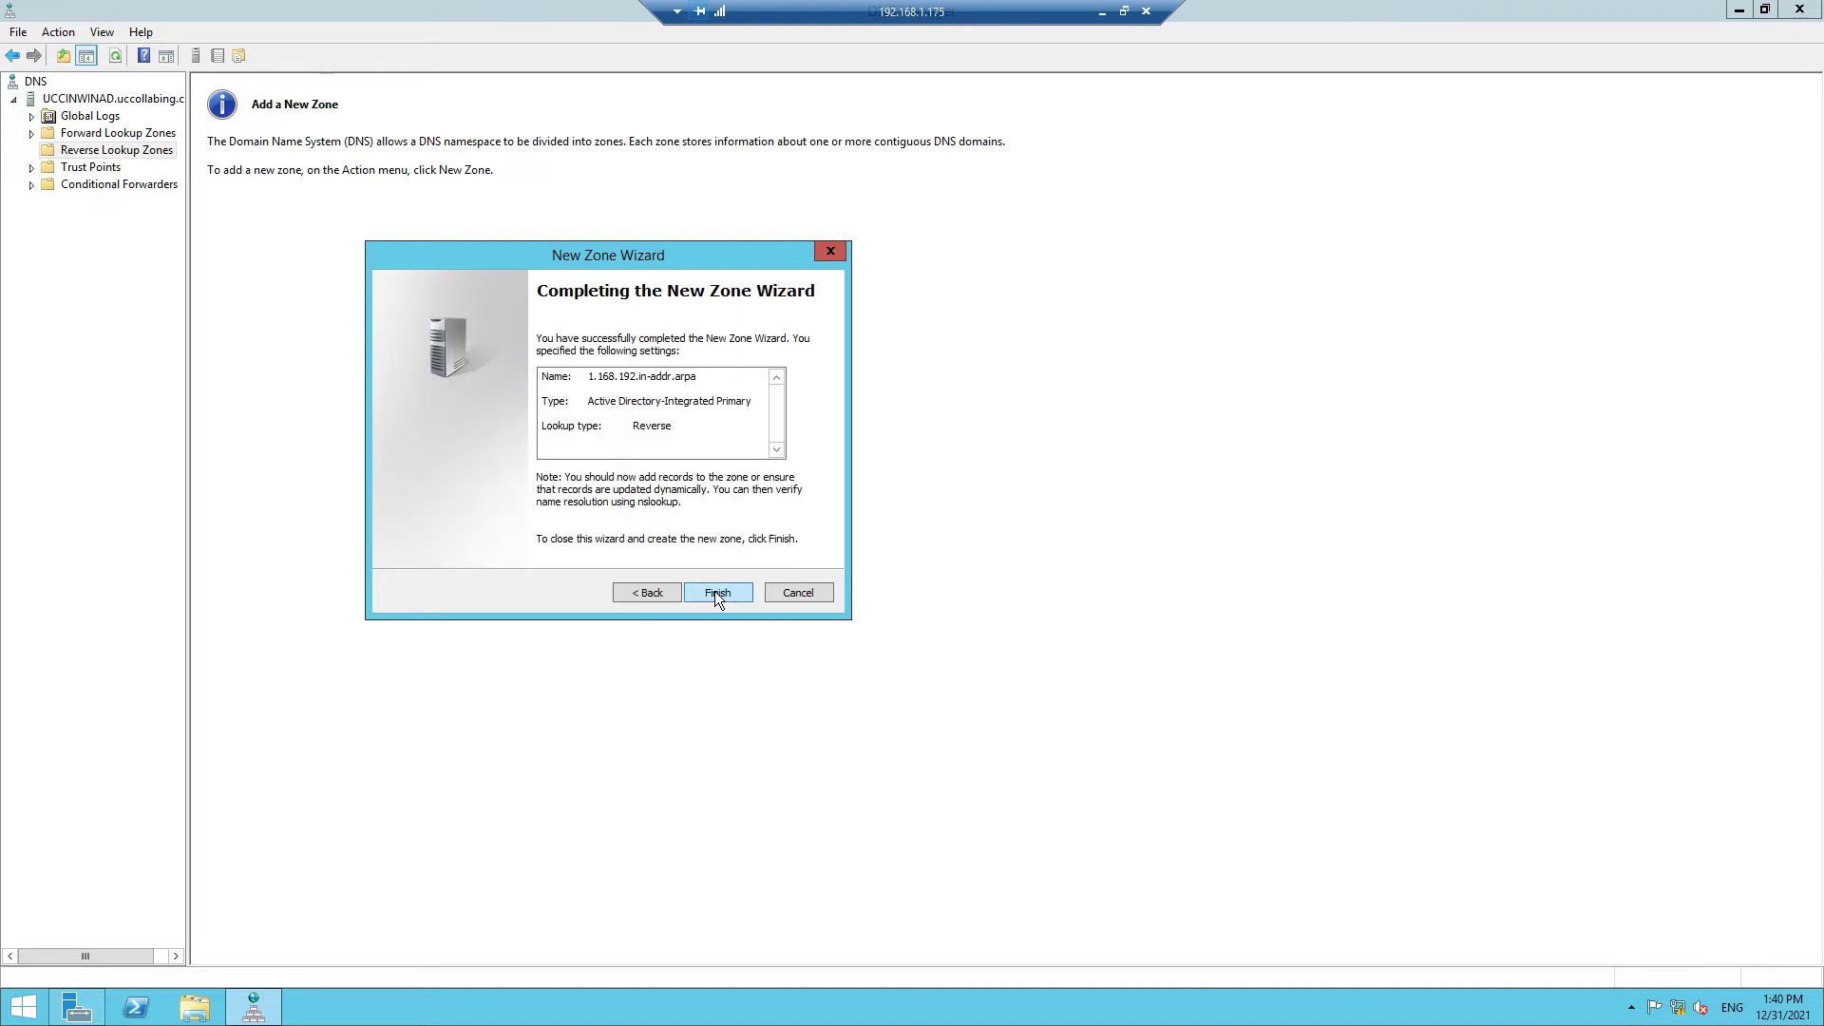
left_click(717, 593)
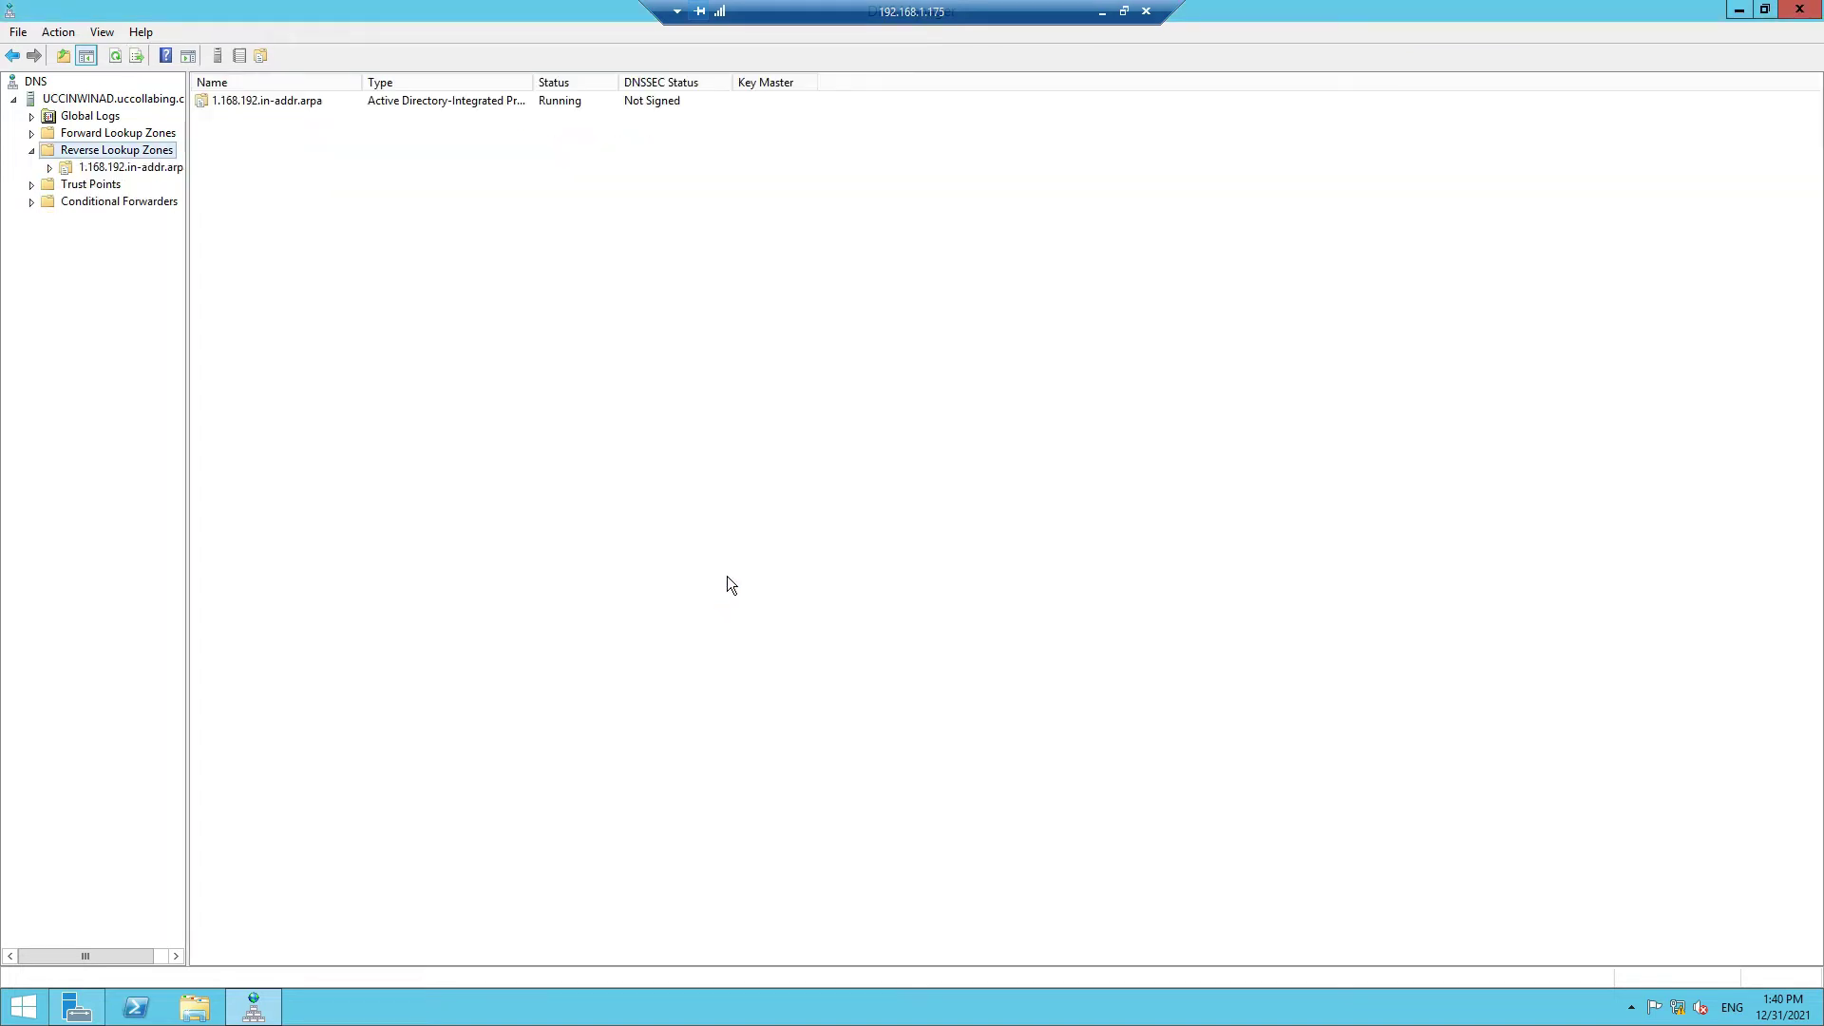
- Show the uccollabing.com zone's SOA, NS and host records and bring up its New Host option
left_click(30, 135)
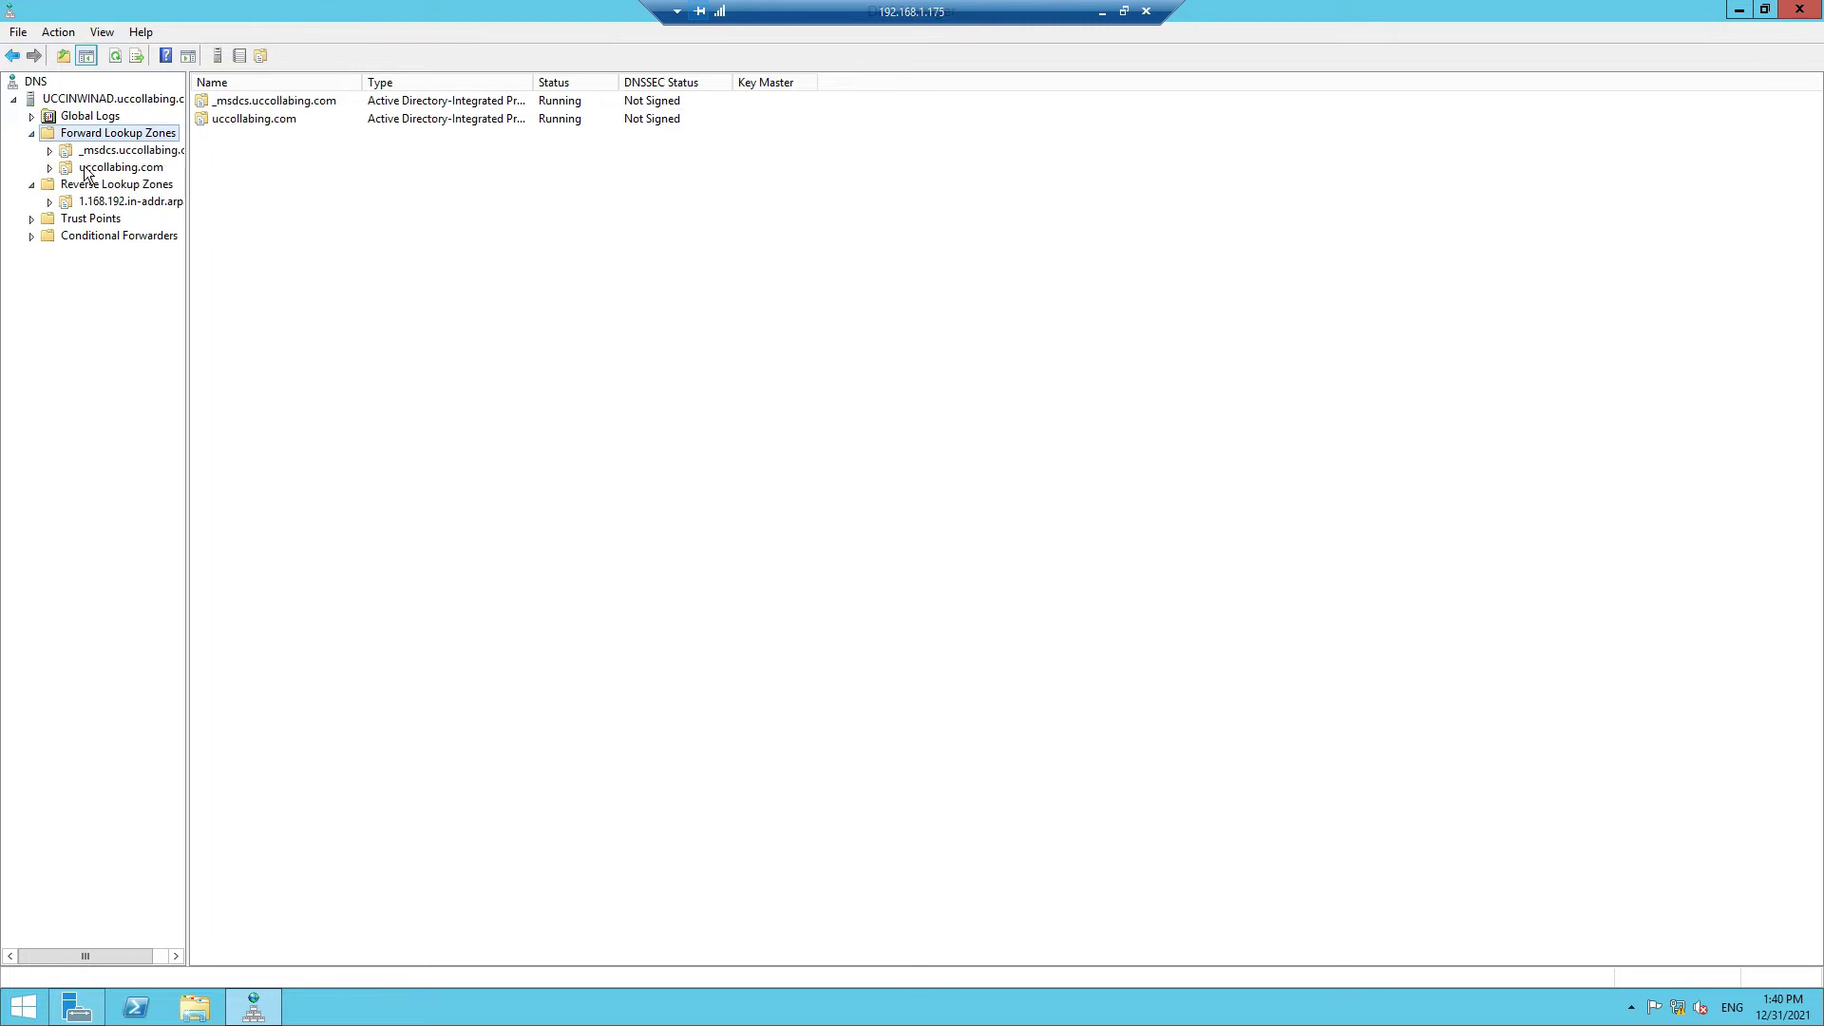
left_click(52, 169)
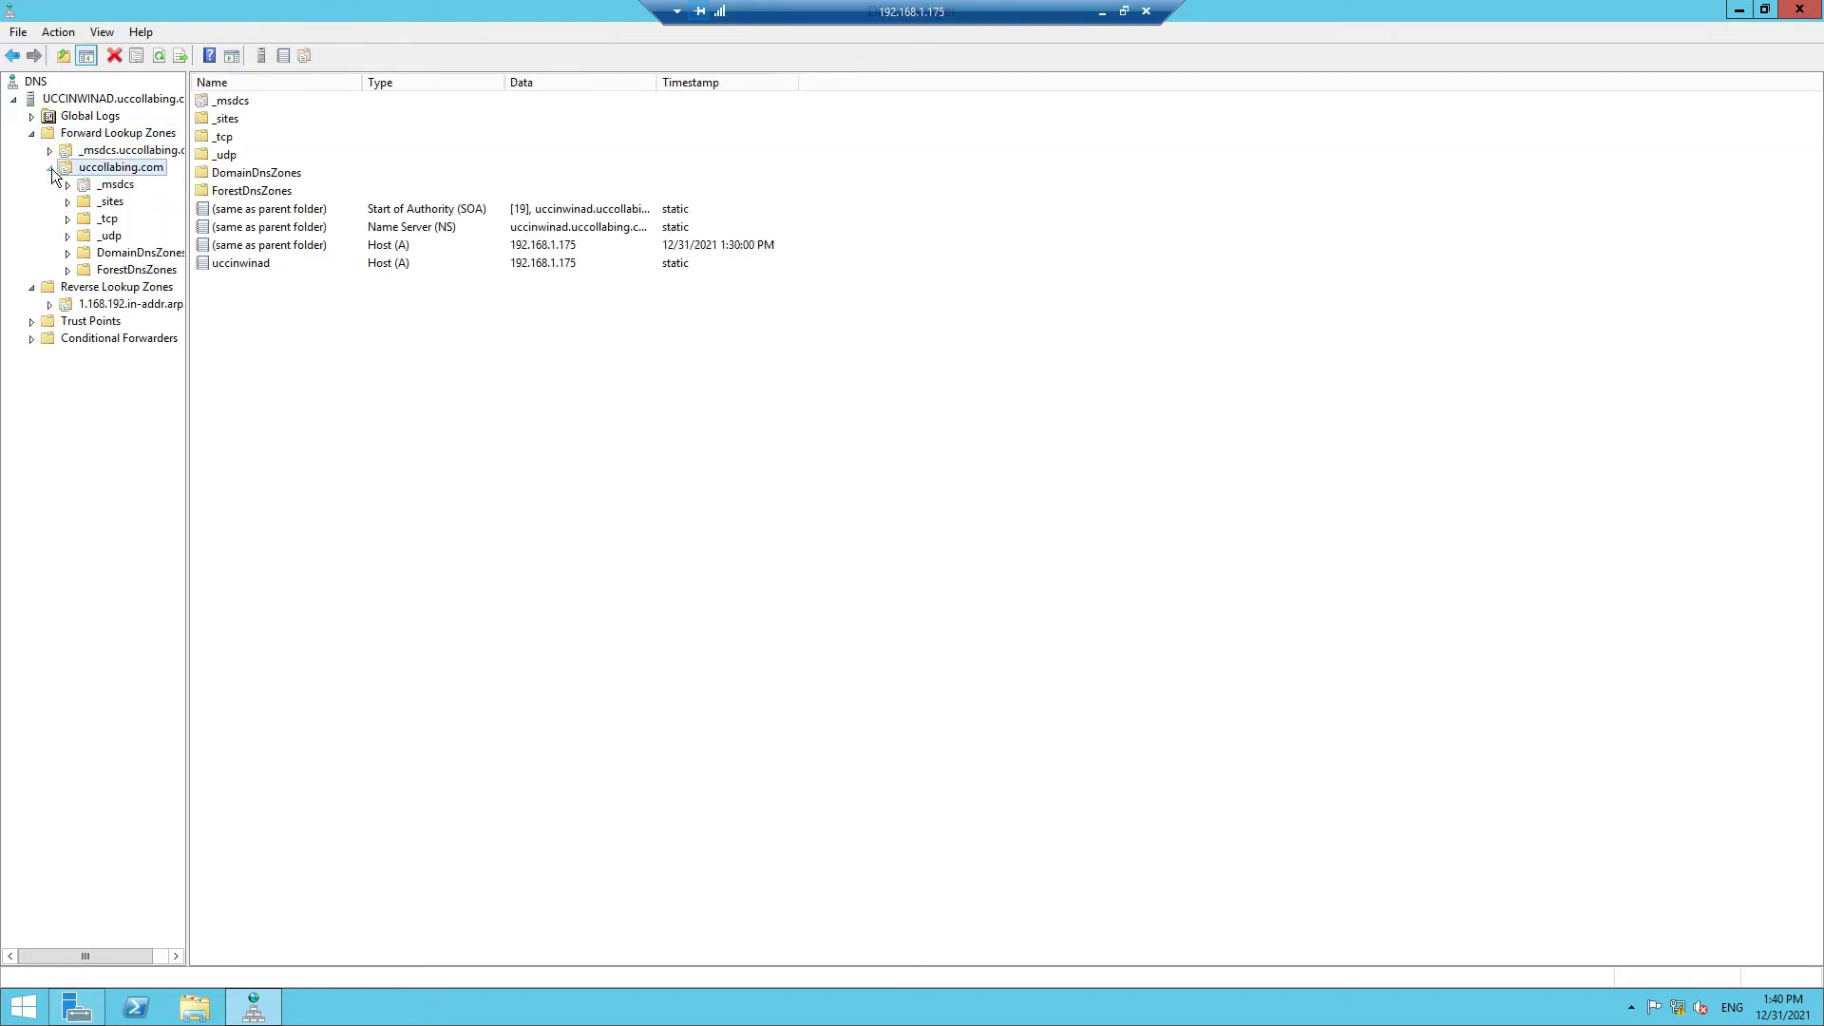
right_click(313, 316)
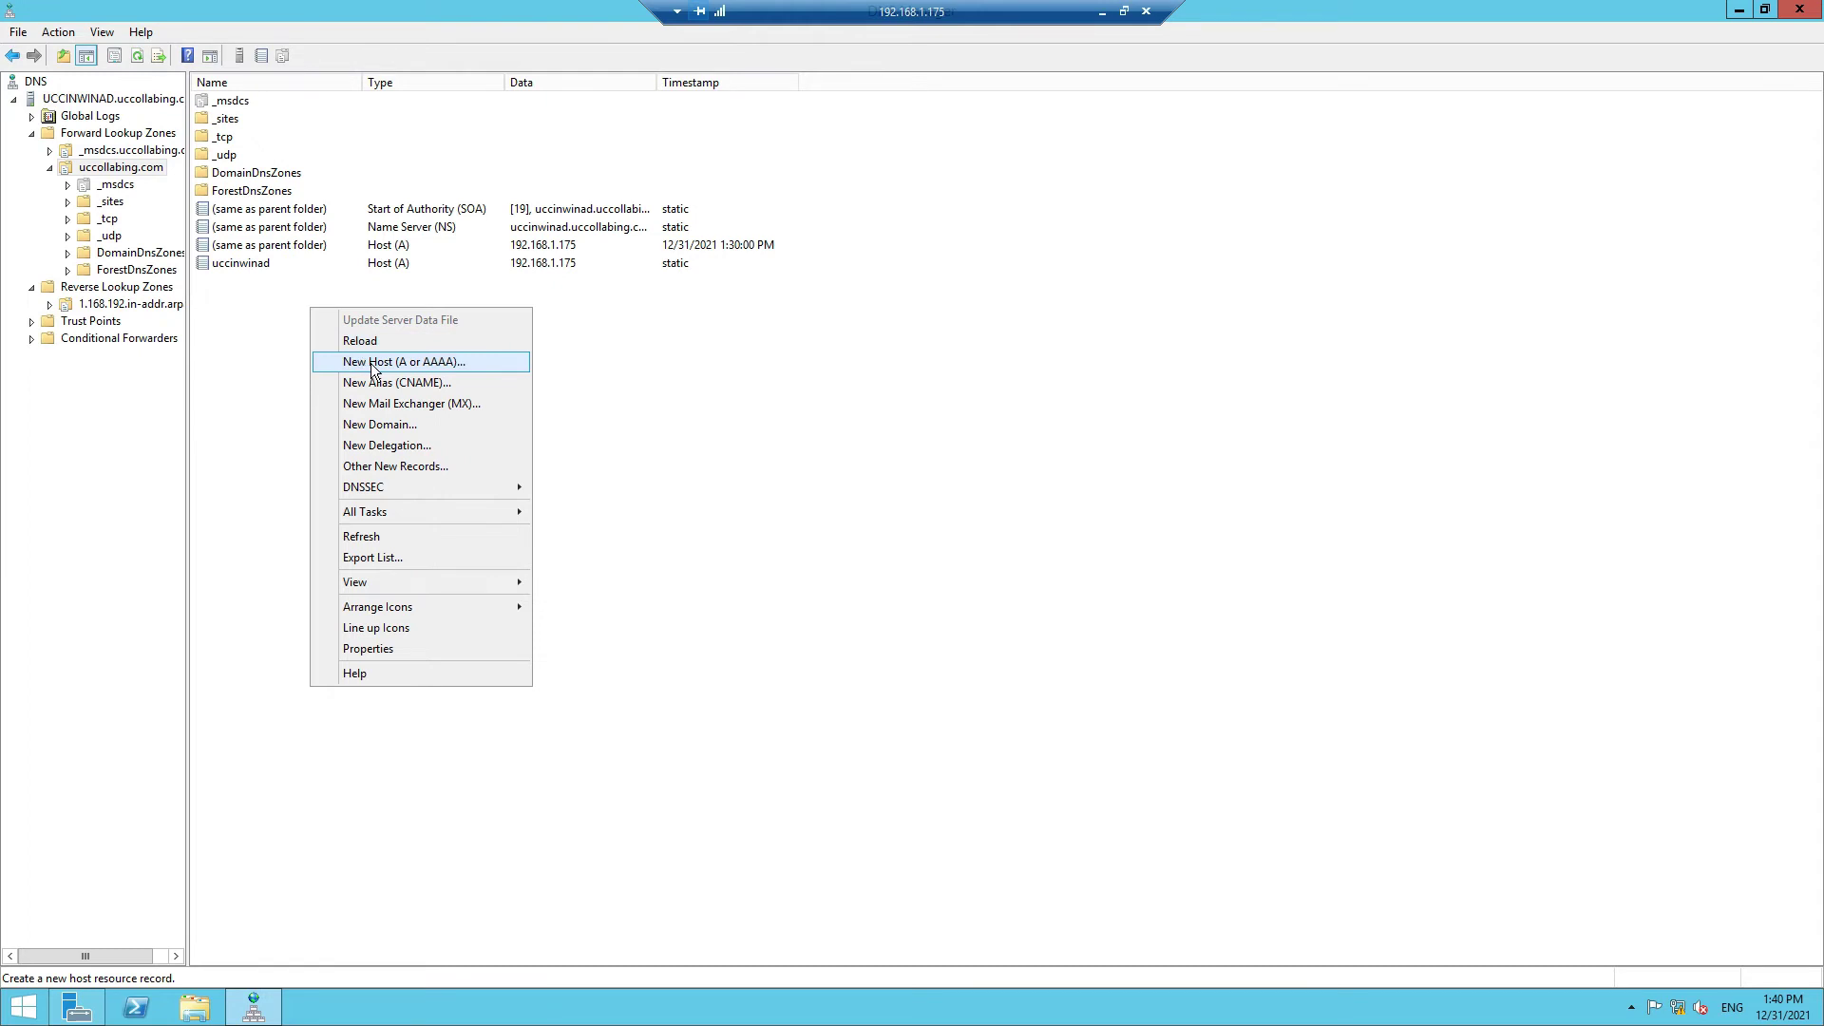
right_click(572, 344)
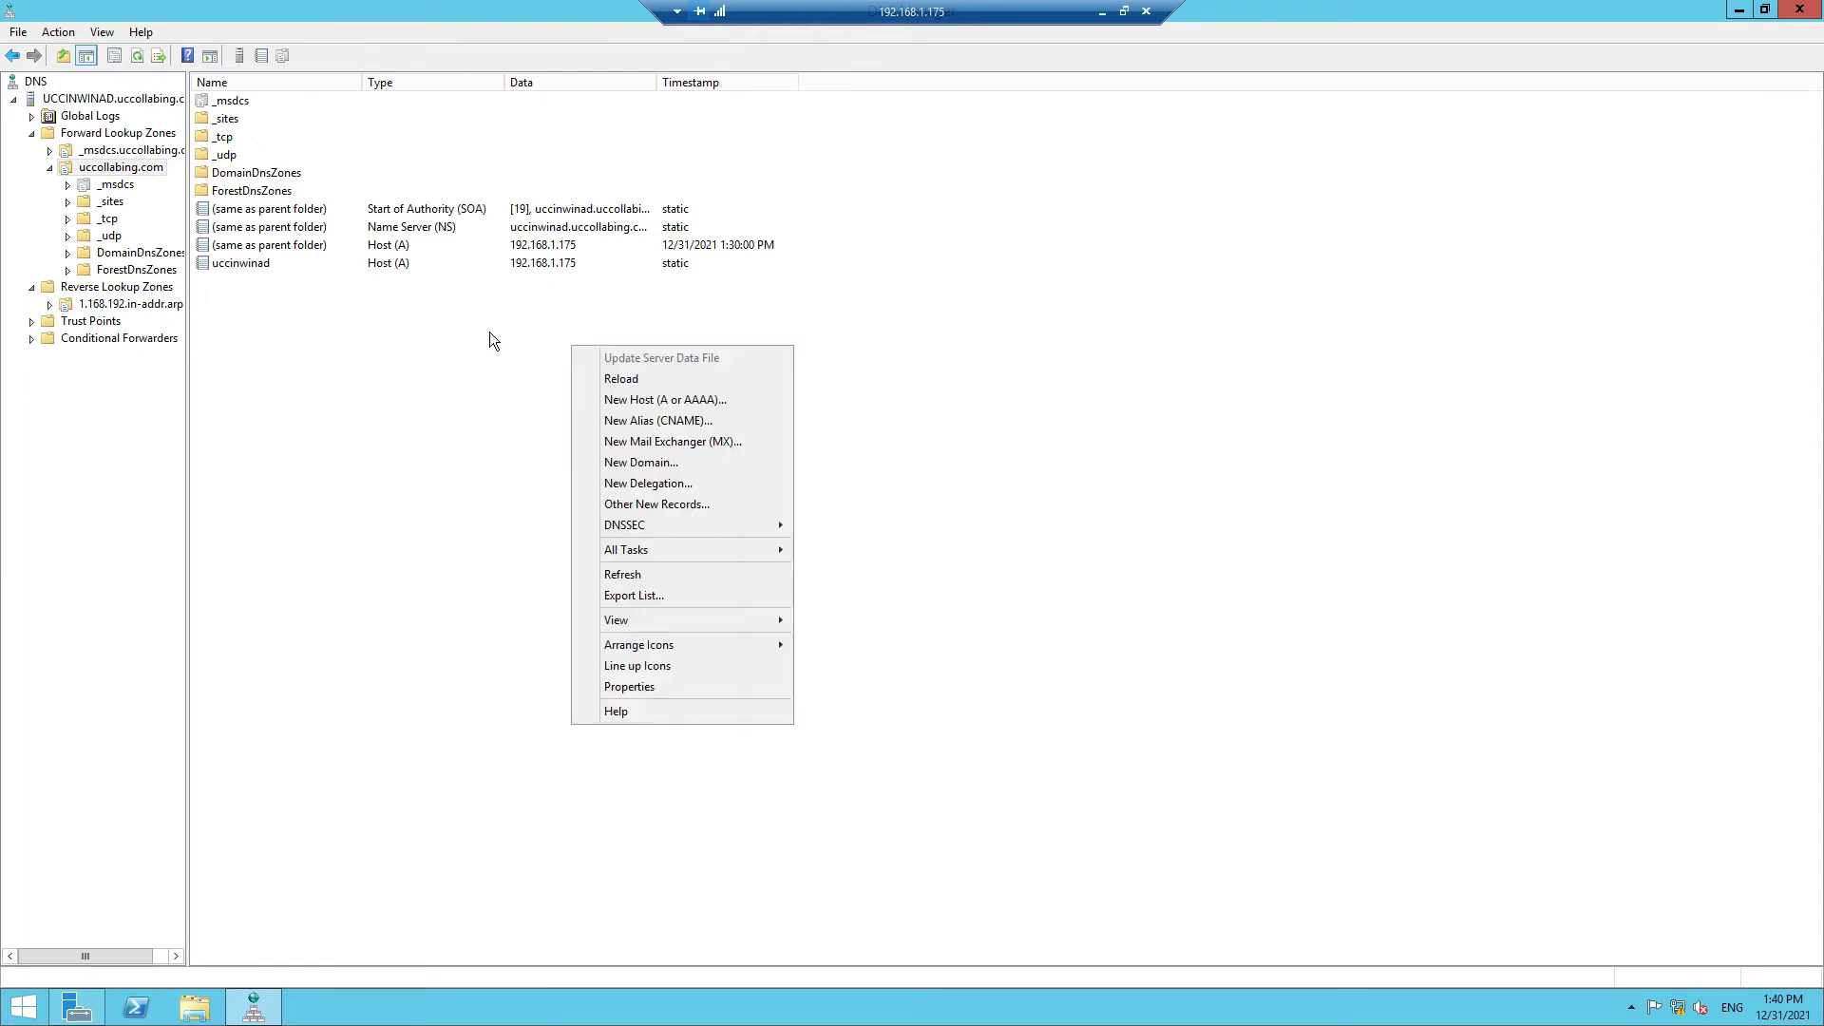
left_click(433, 306)
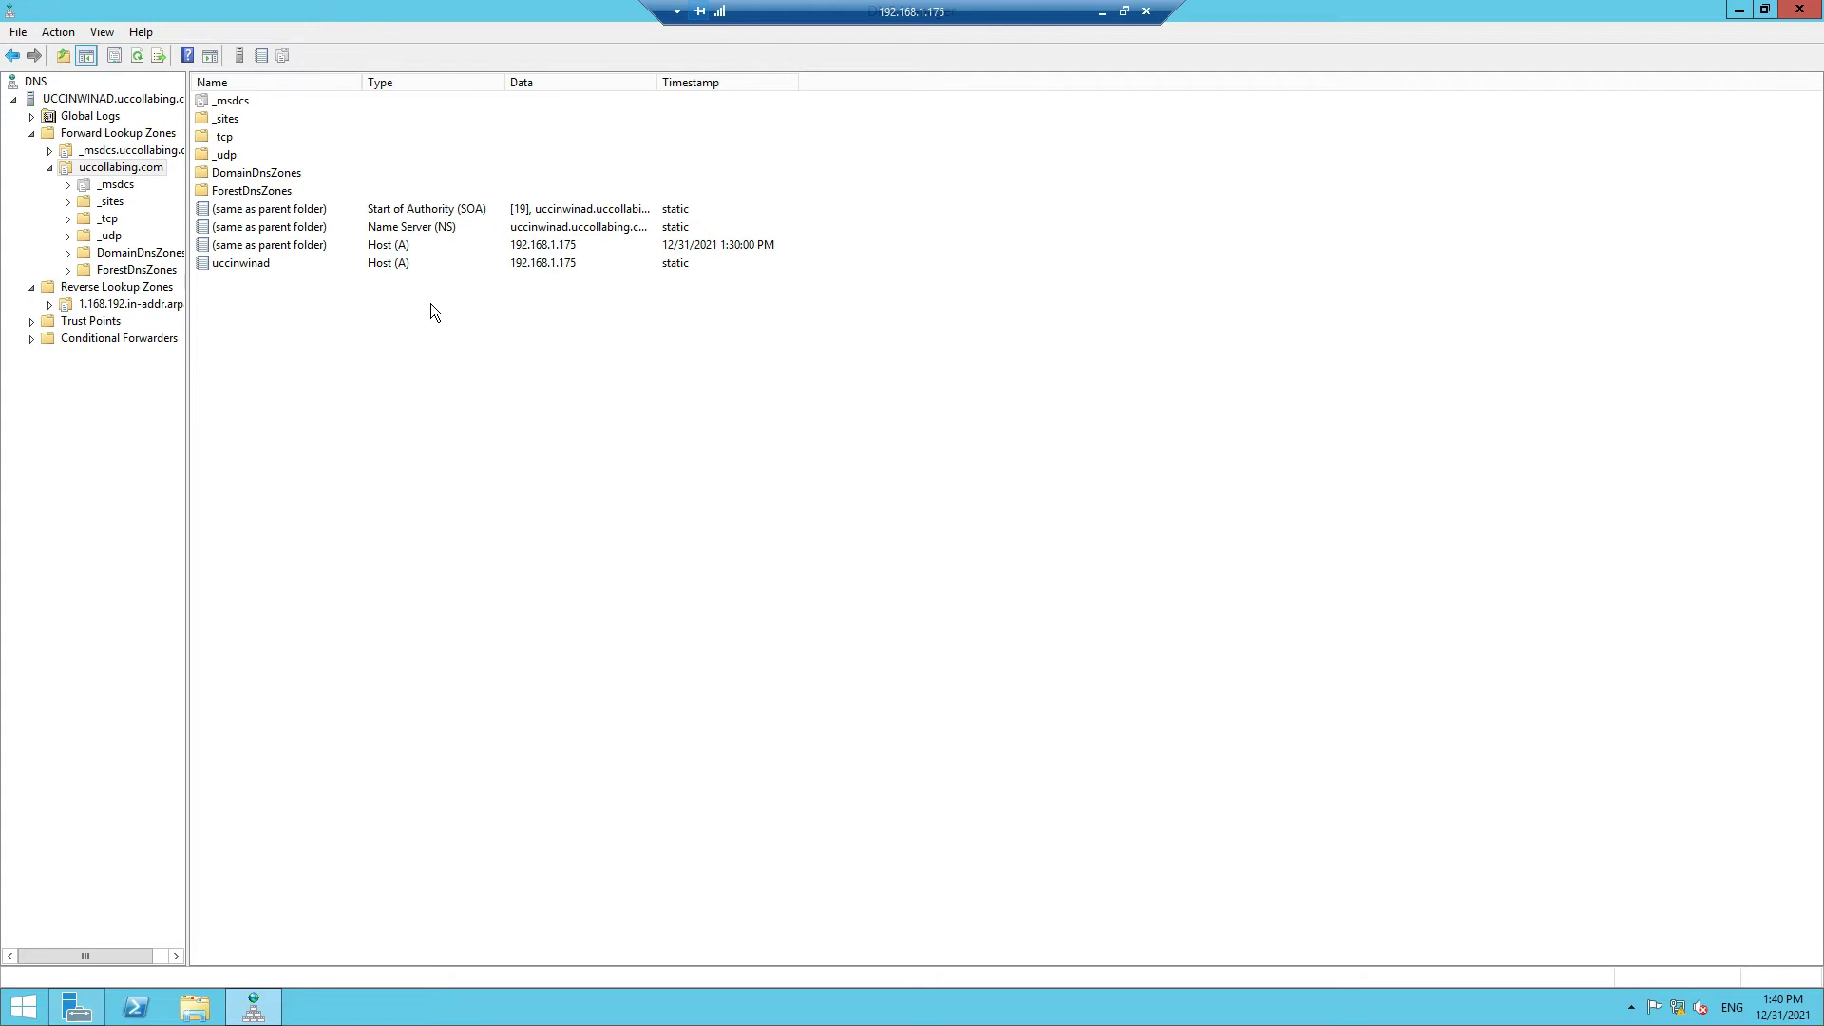
right_click(430, 306)
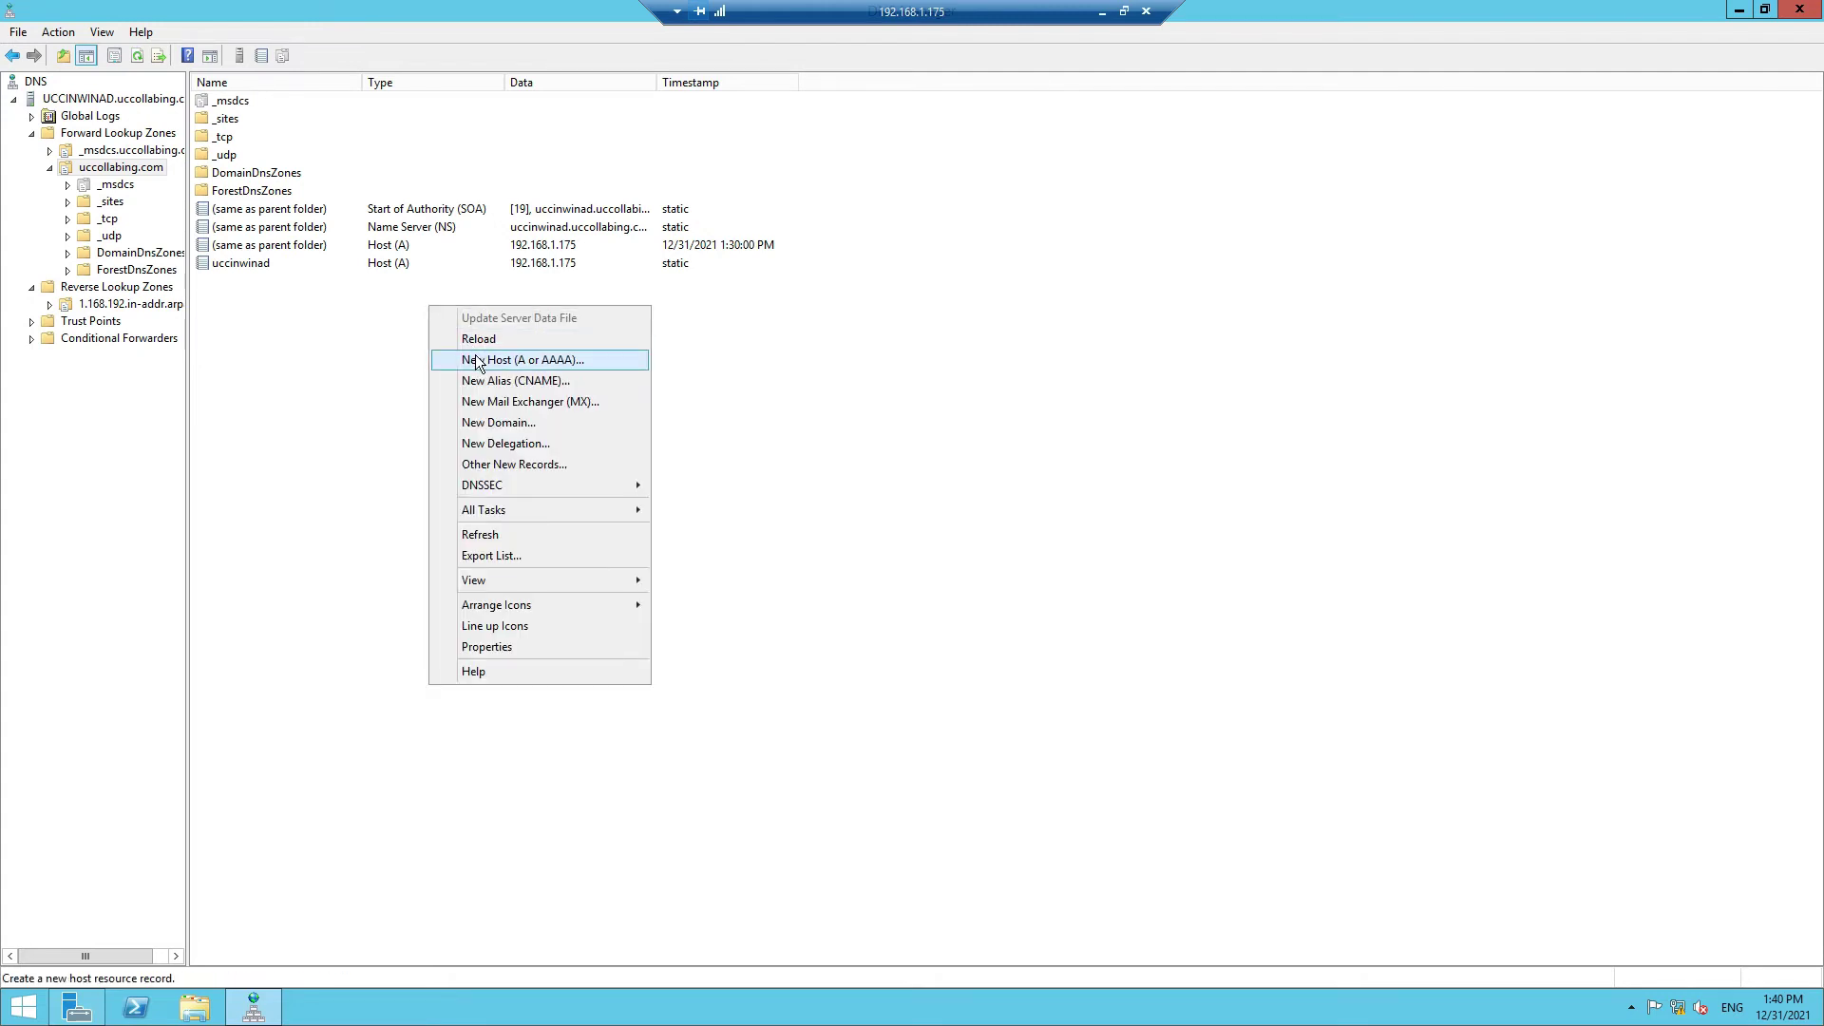
- Enter new host uccincucma at 192.168.1.150 with an associated PTR record requested
left_click(538, 362)
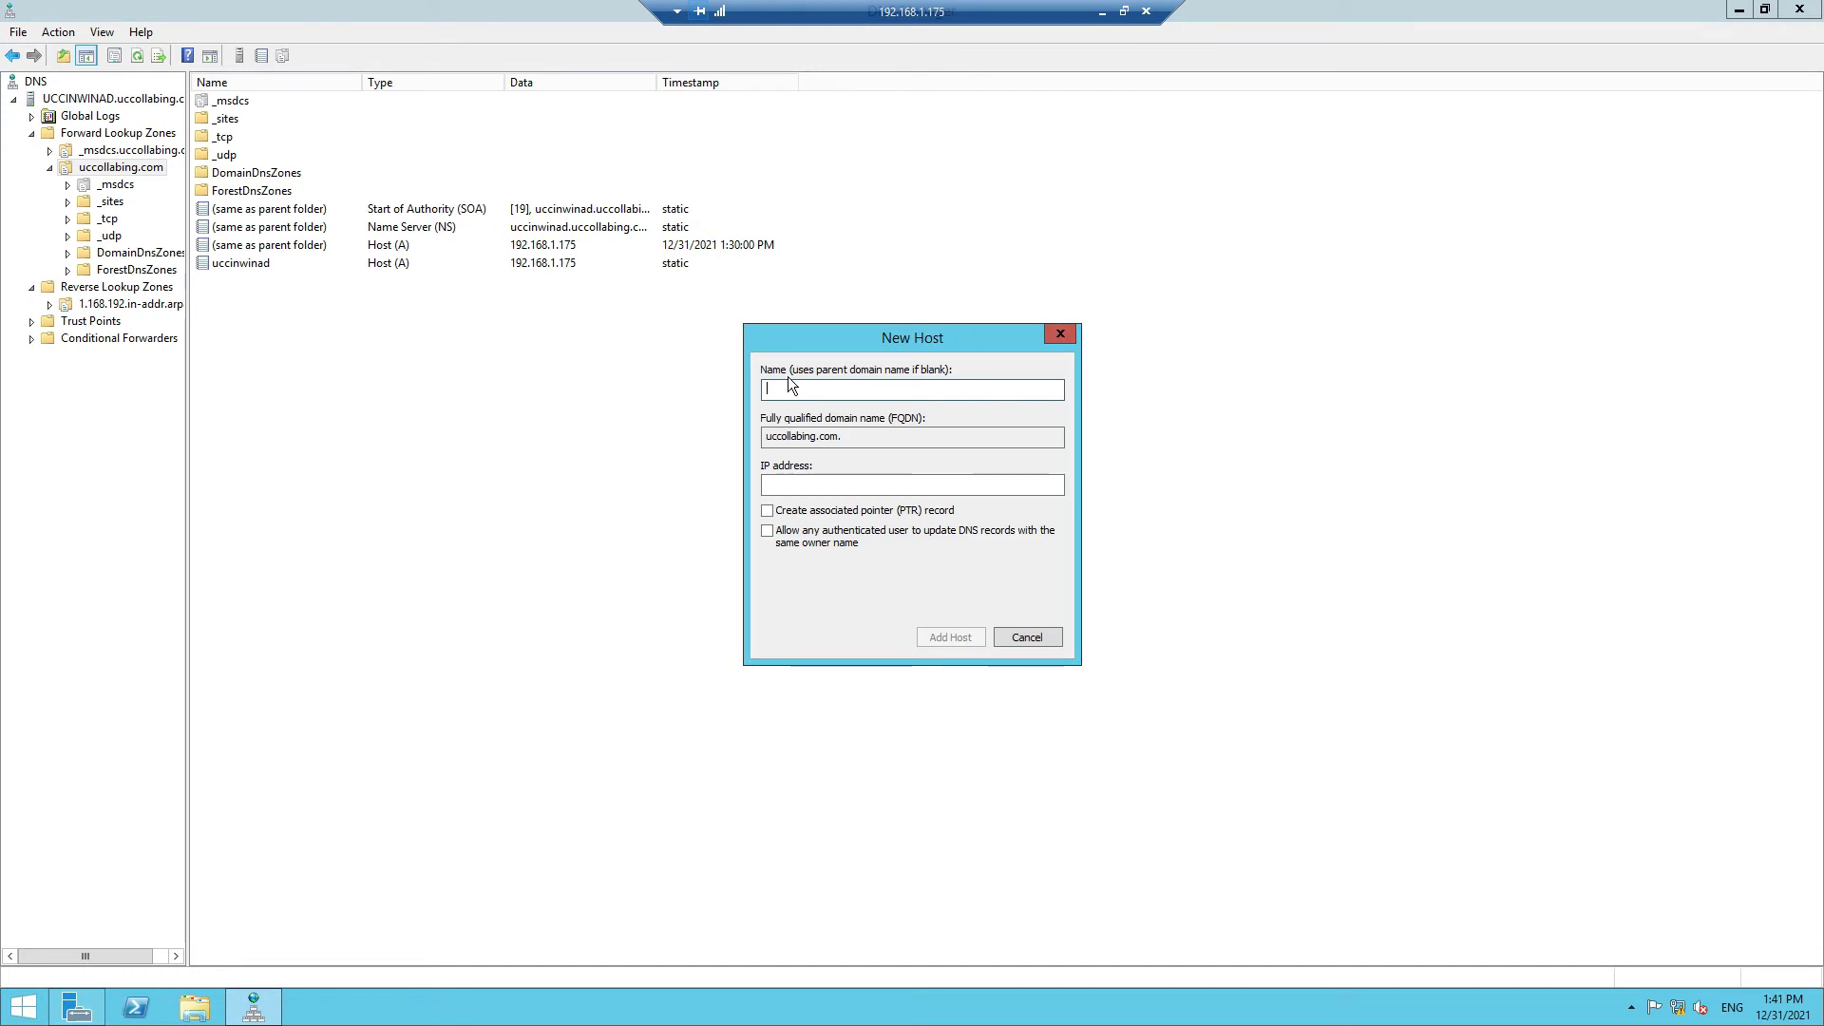
type("ucc")
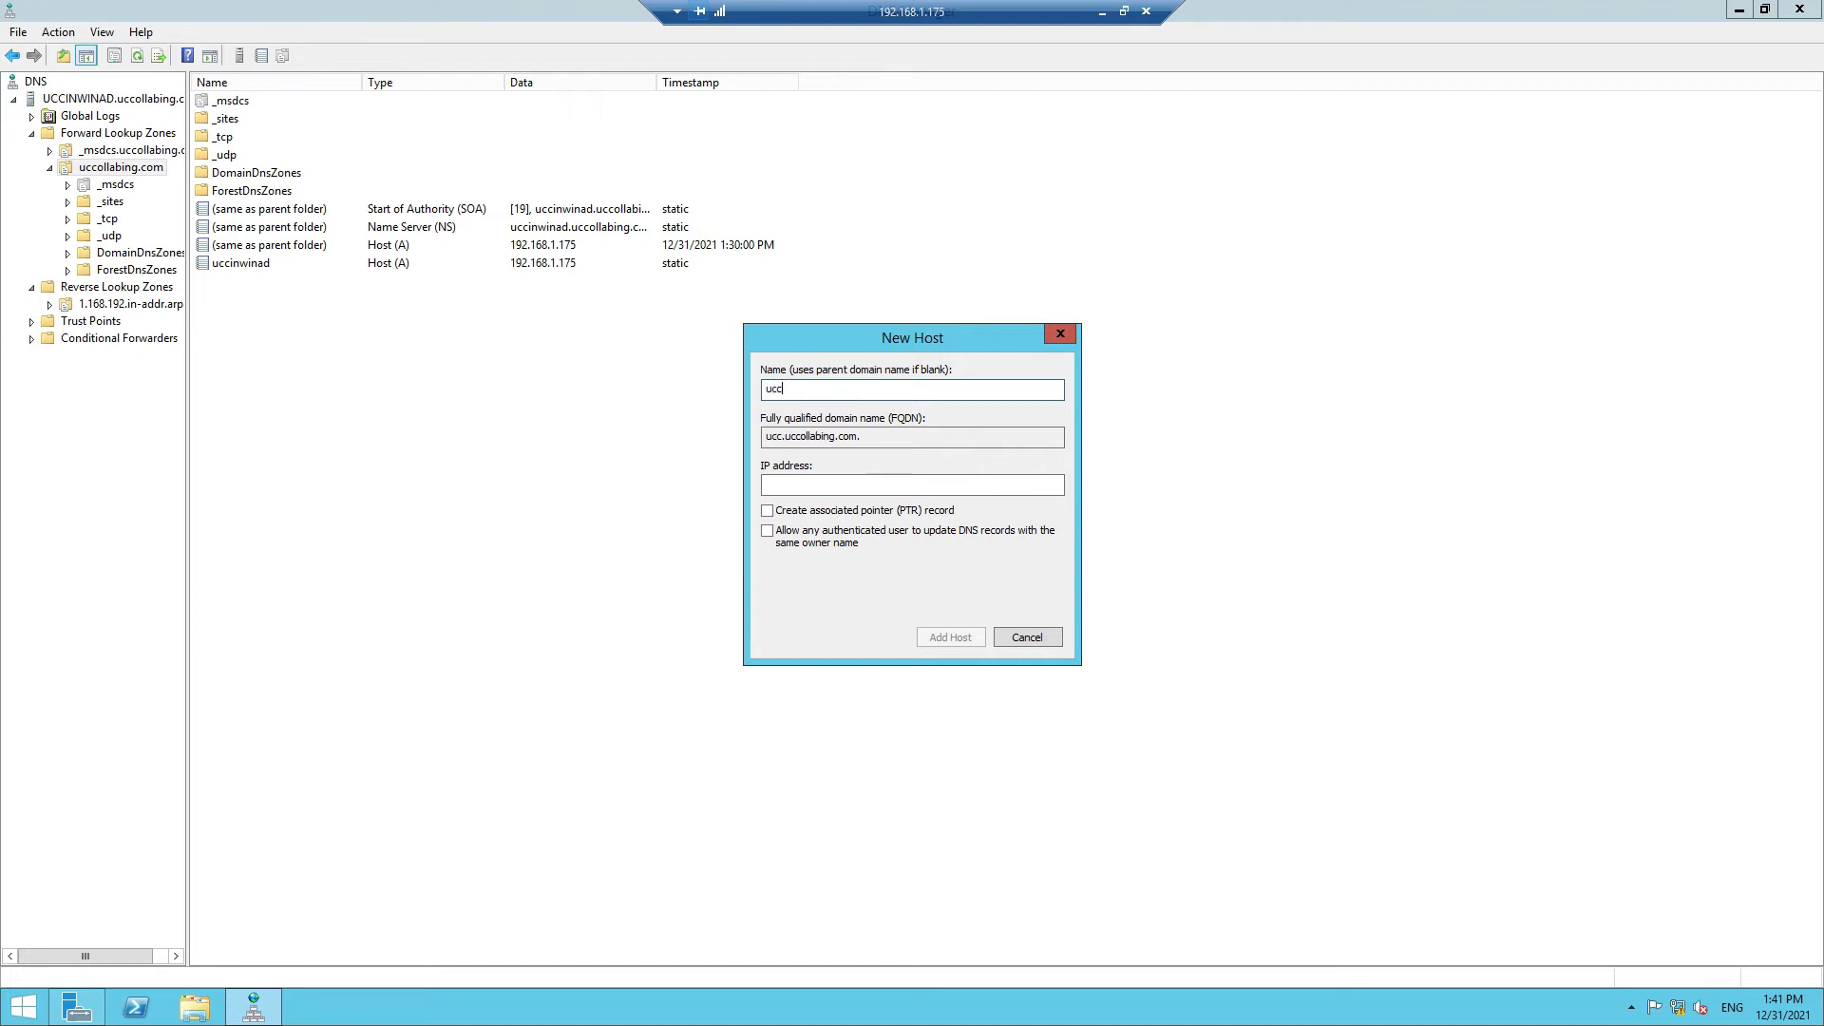
type("inc")
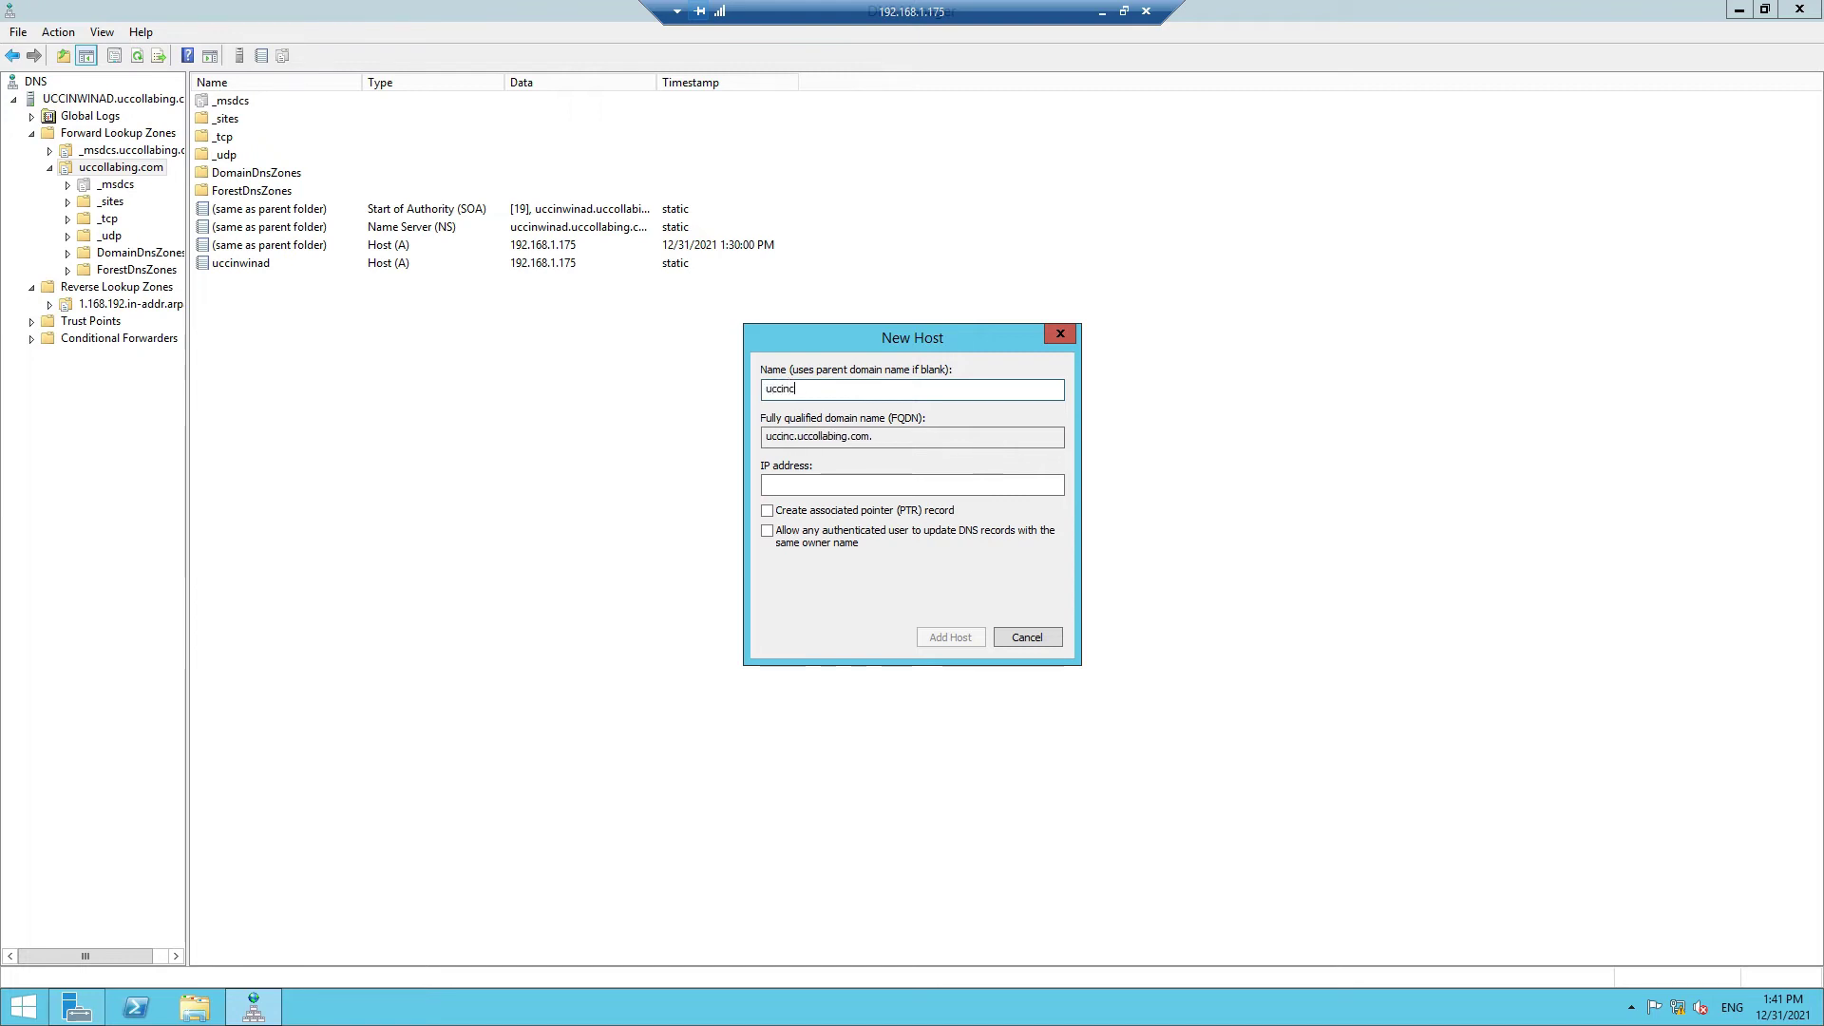
type("ucma")
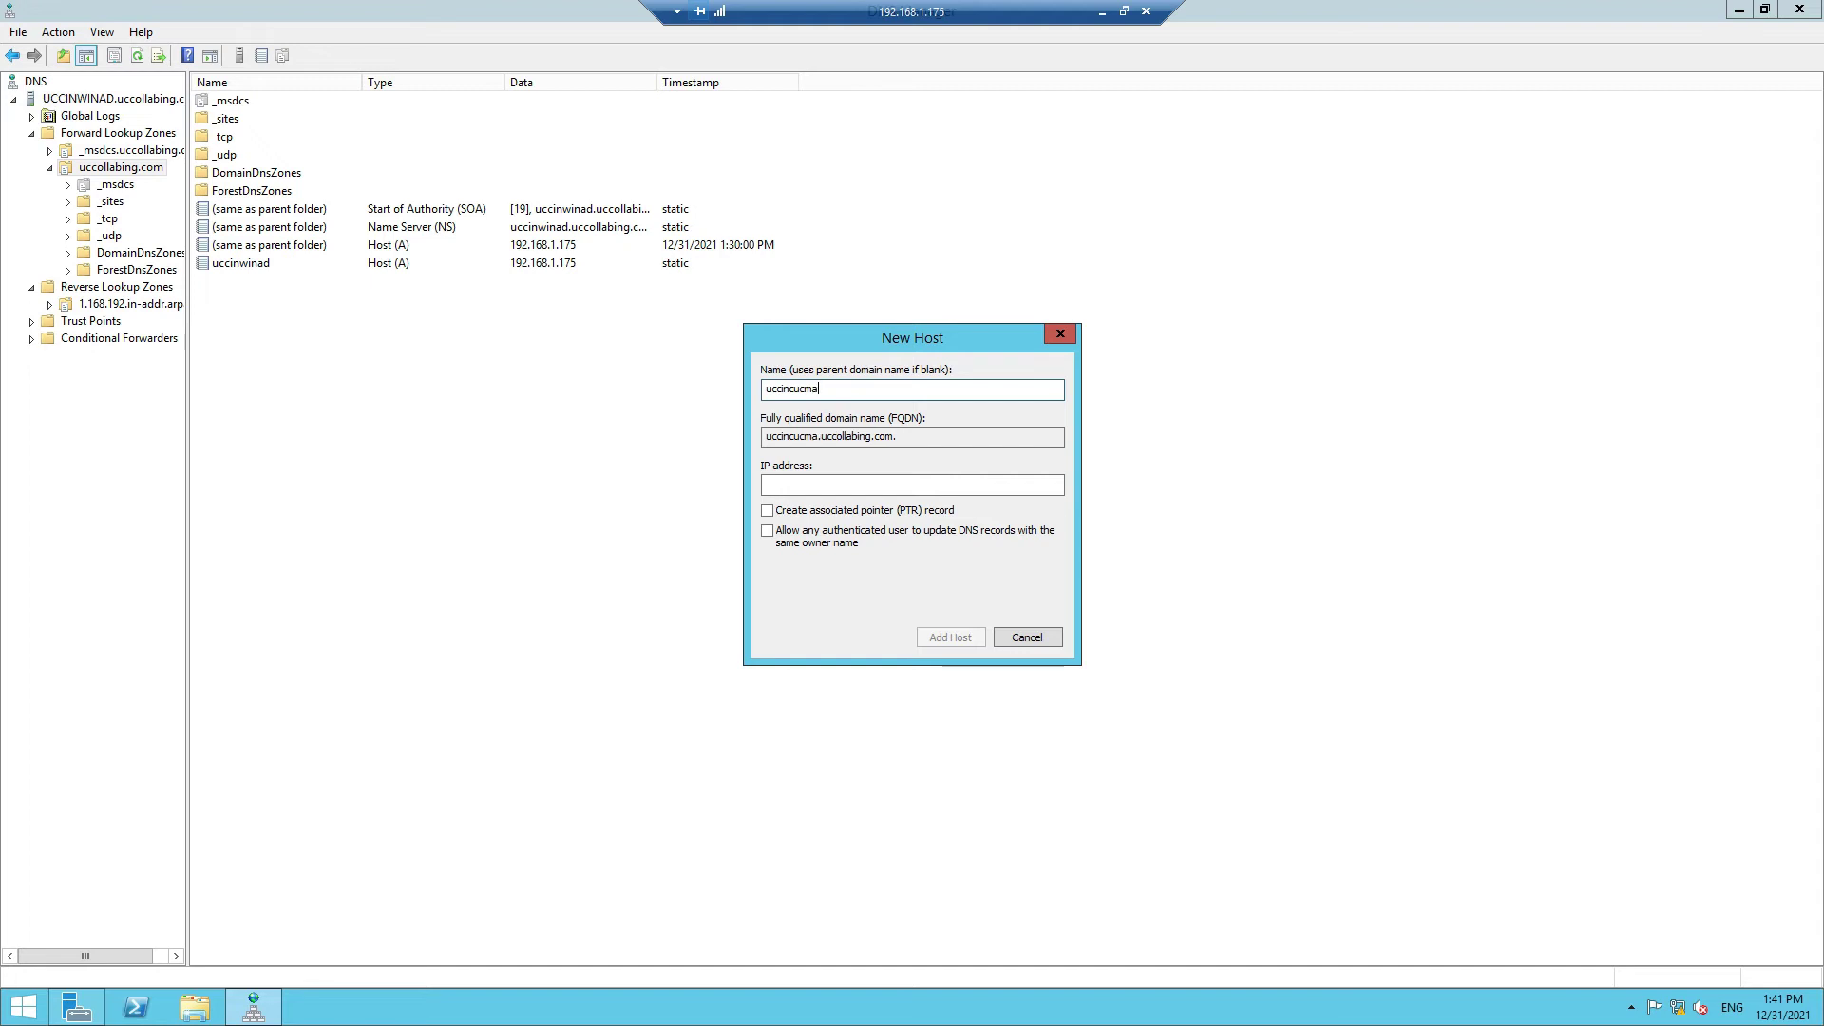
key("Tab")
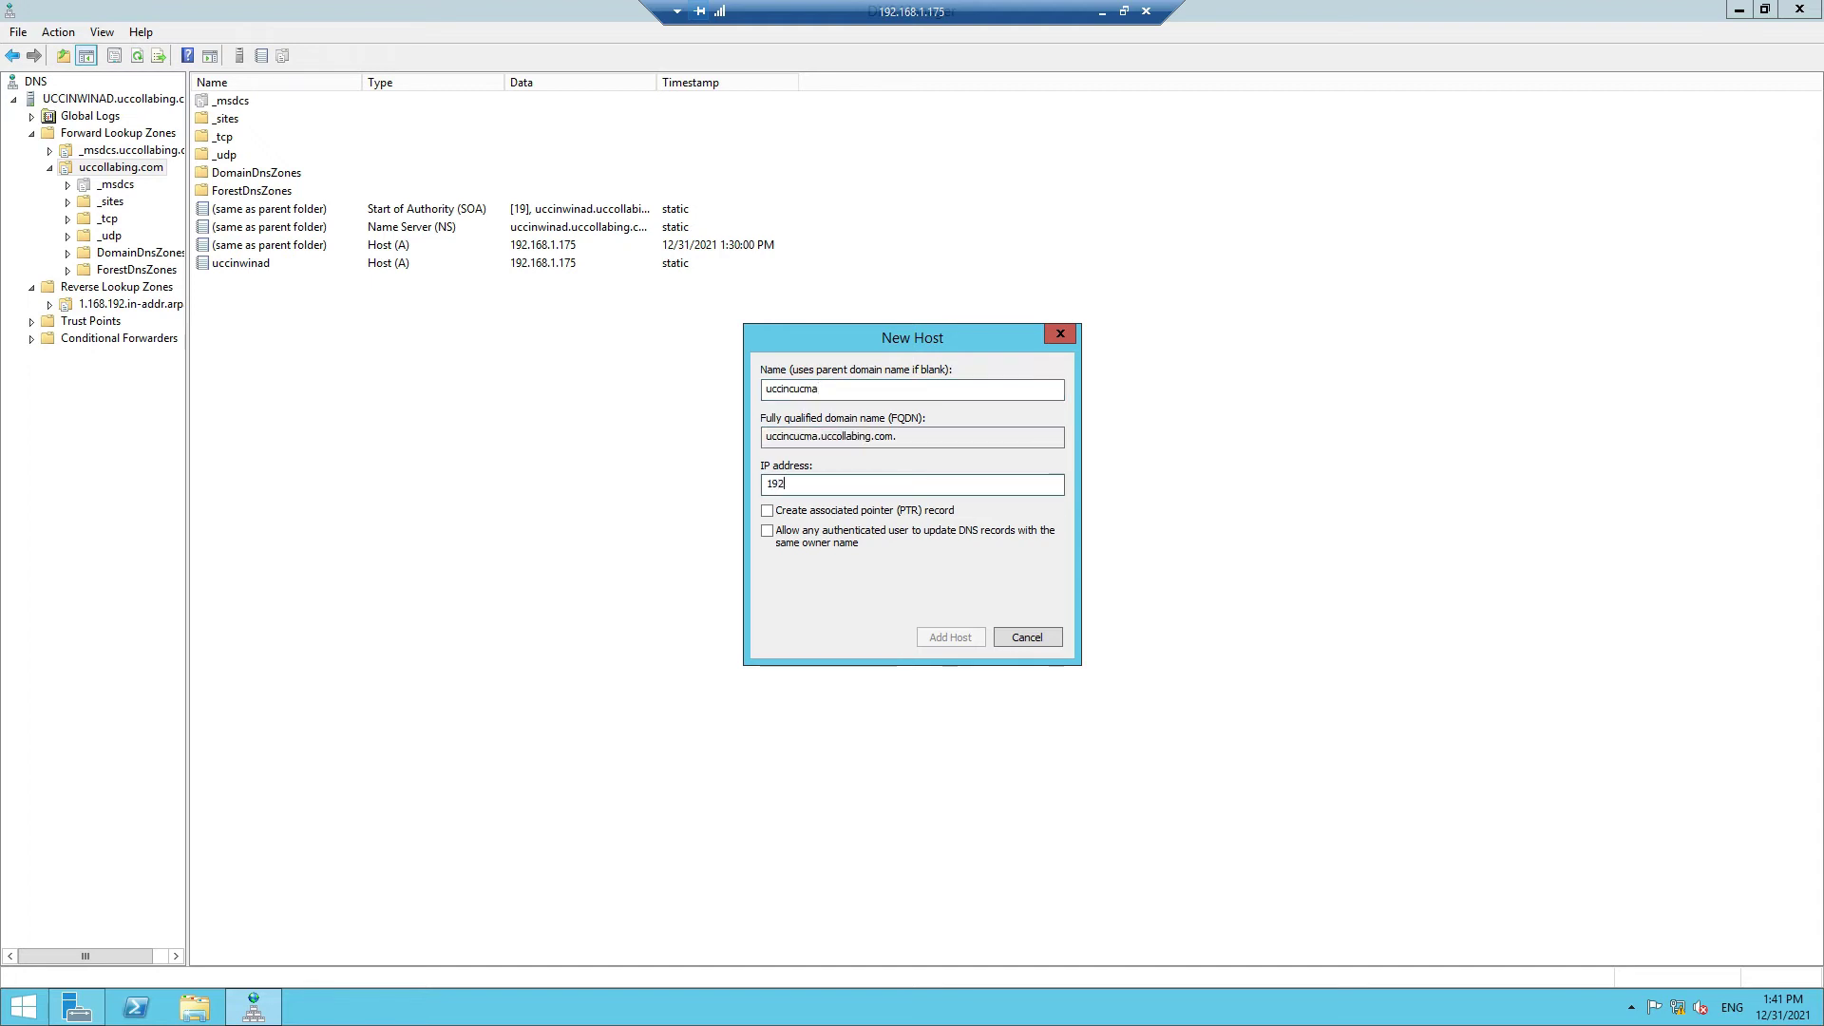
type(".168.1.1")
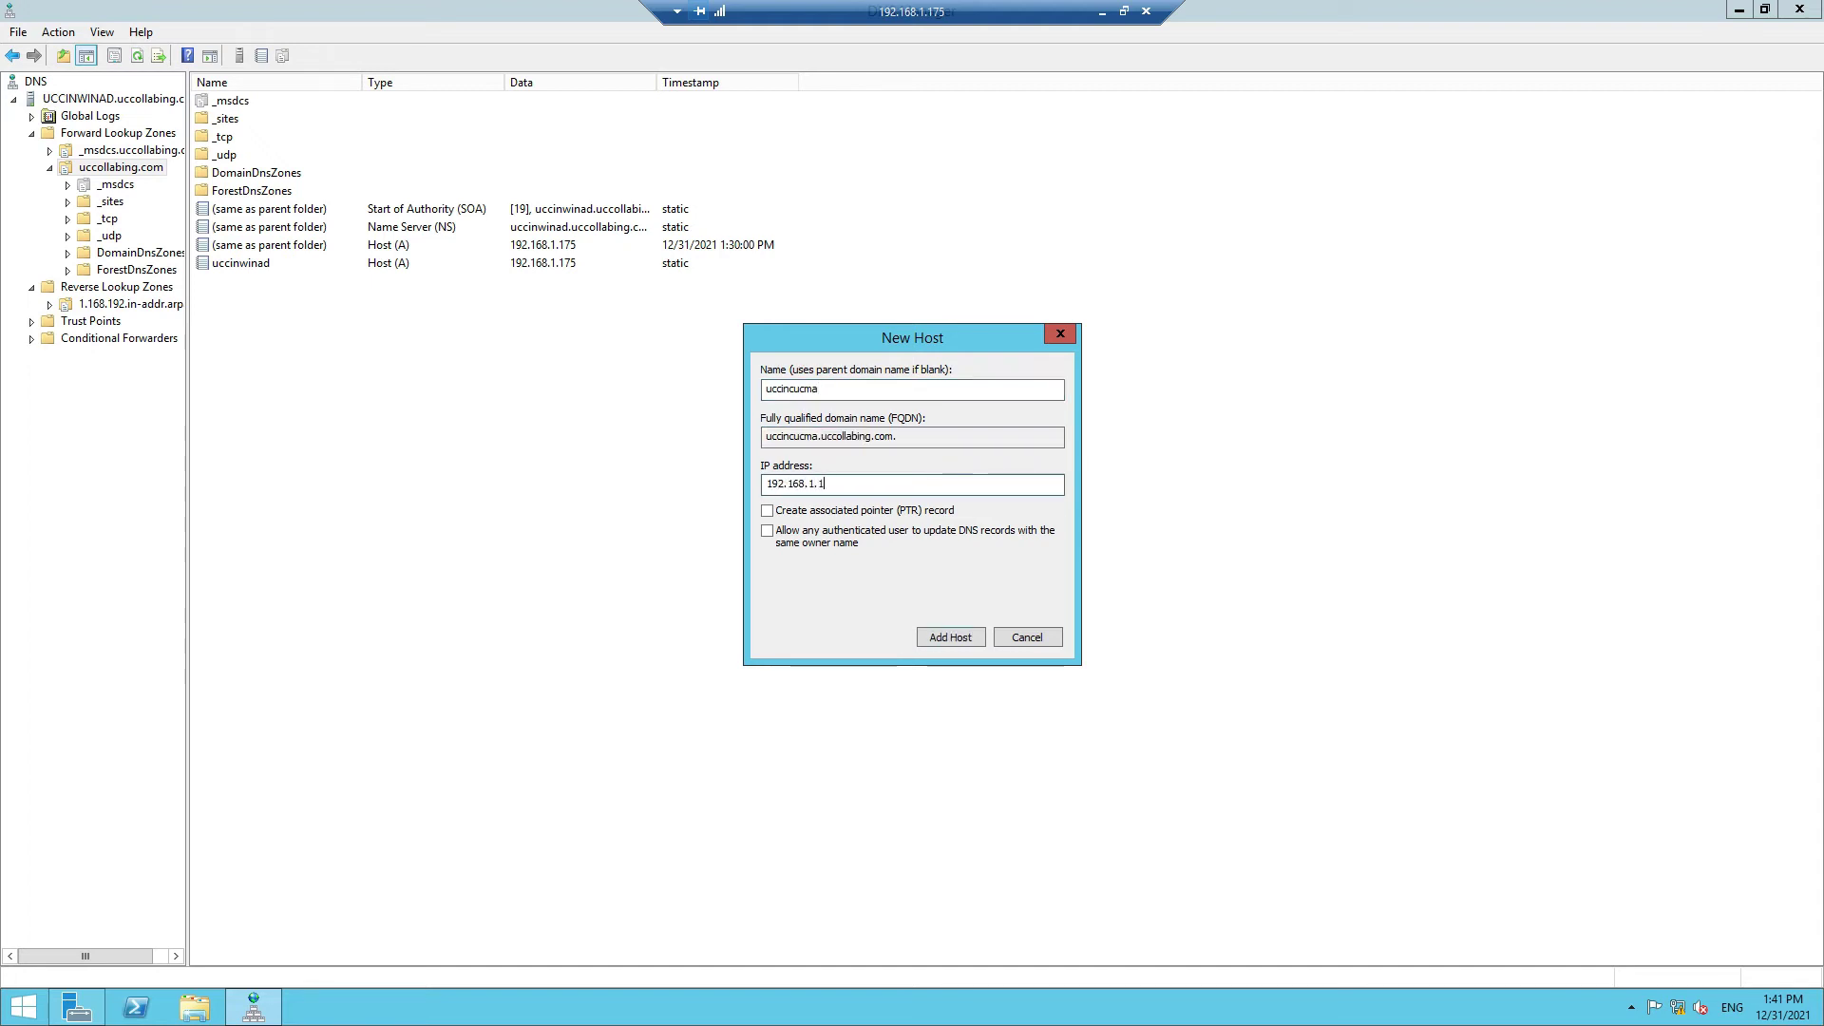
type("50")
left_click(795, 511)
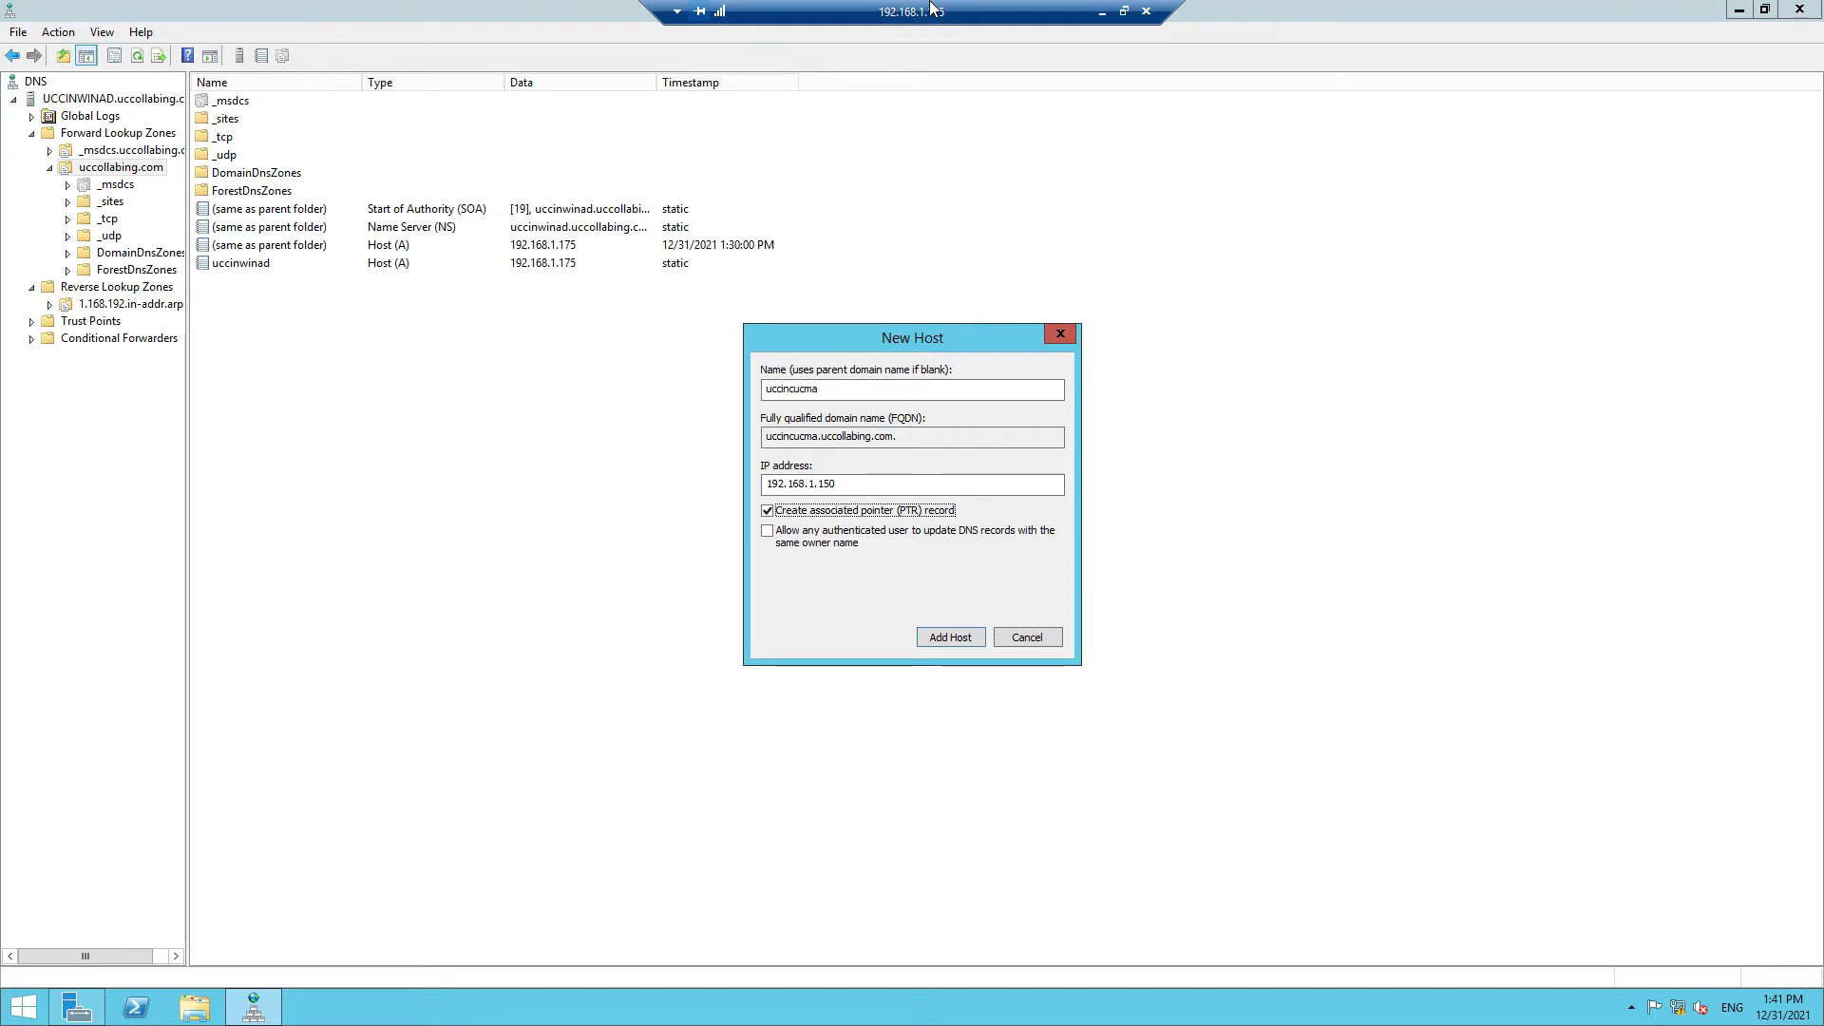
left_click(1124, 10)
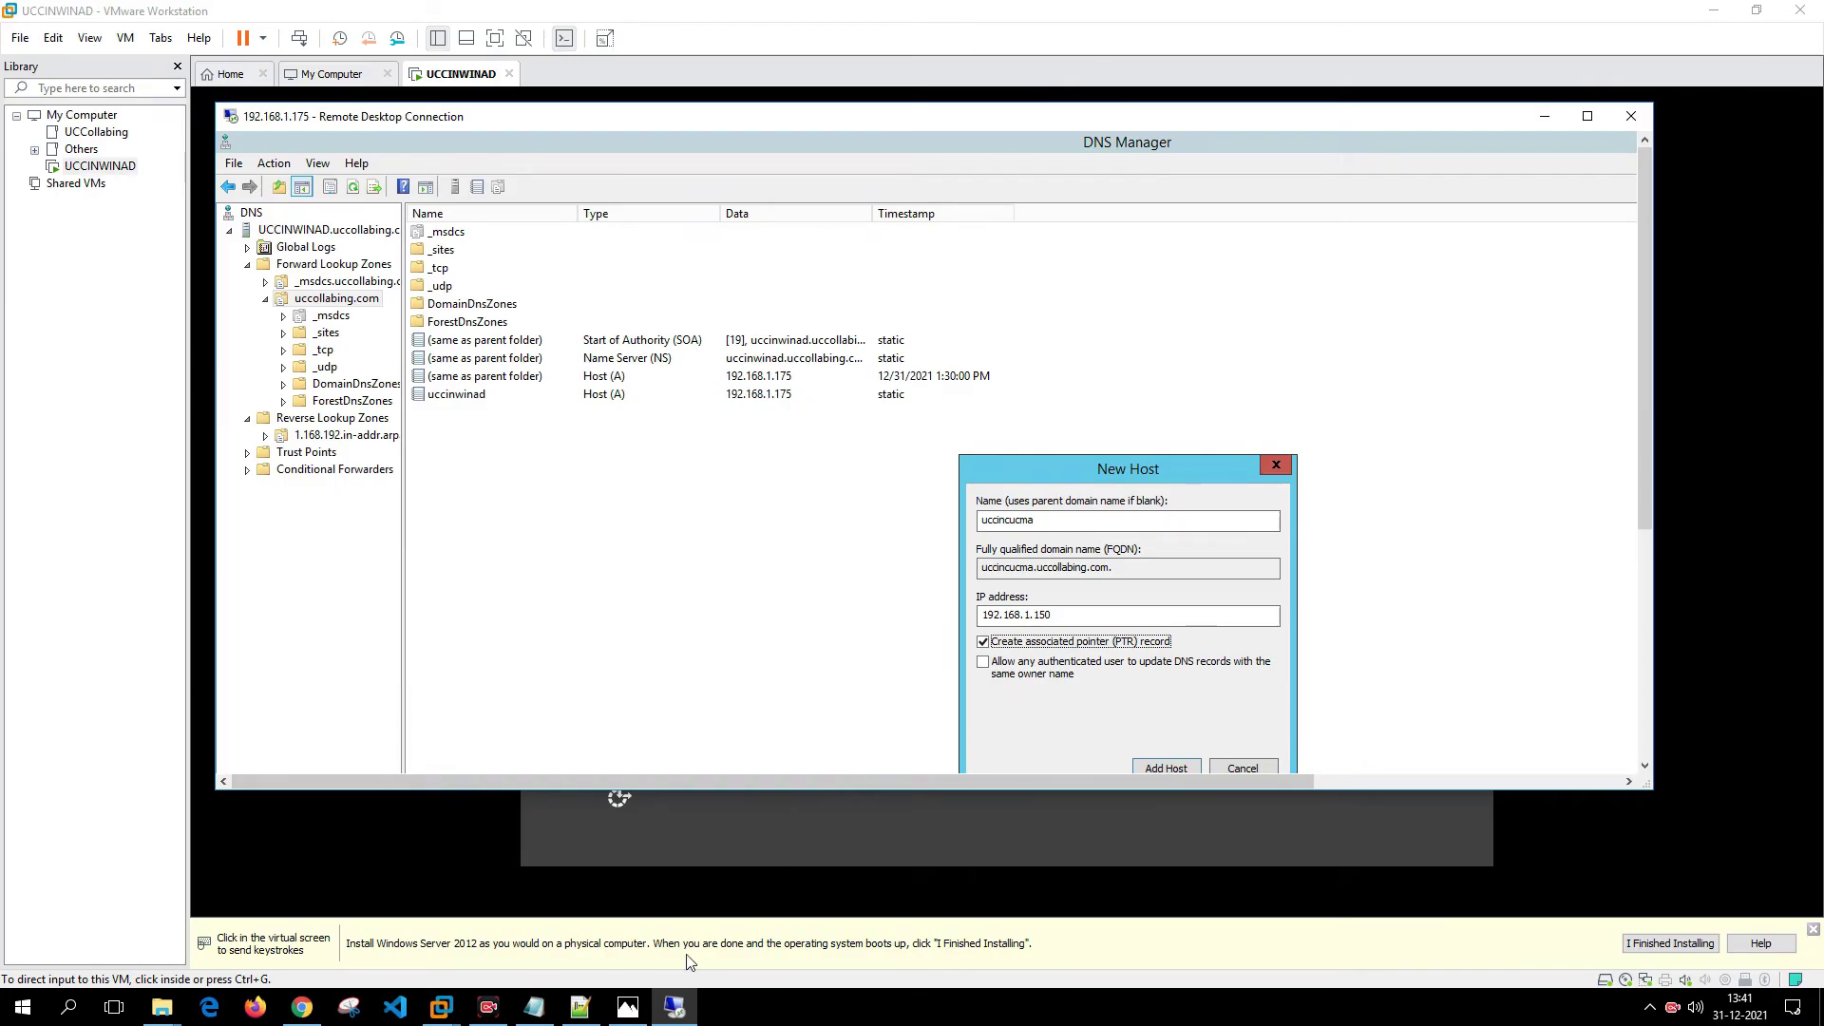
- Check the lab server addresses on the LAB Setup diagram, then return to full-screen DNS Manager
left_click(642, 1007)
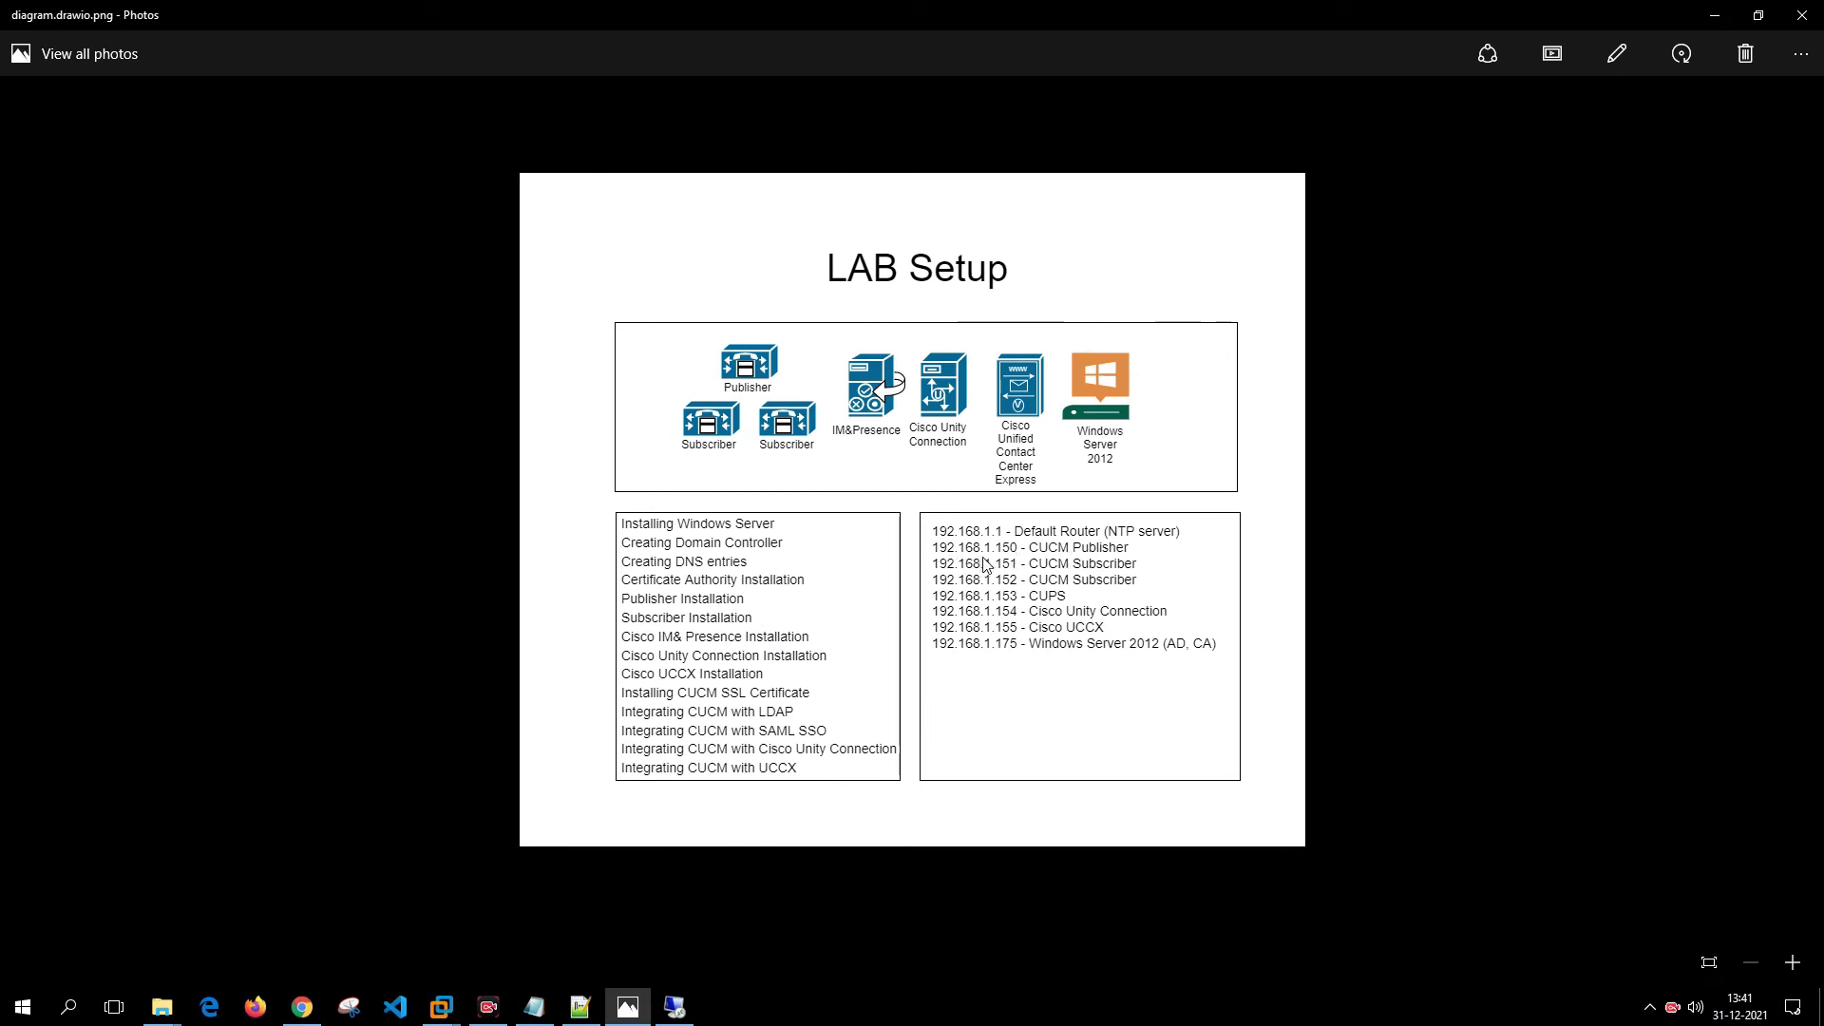
left_click(674, 1008)
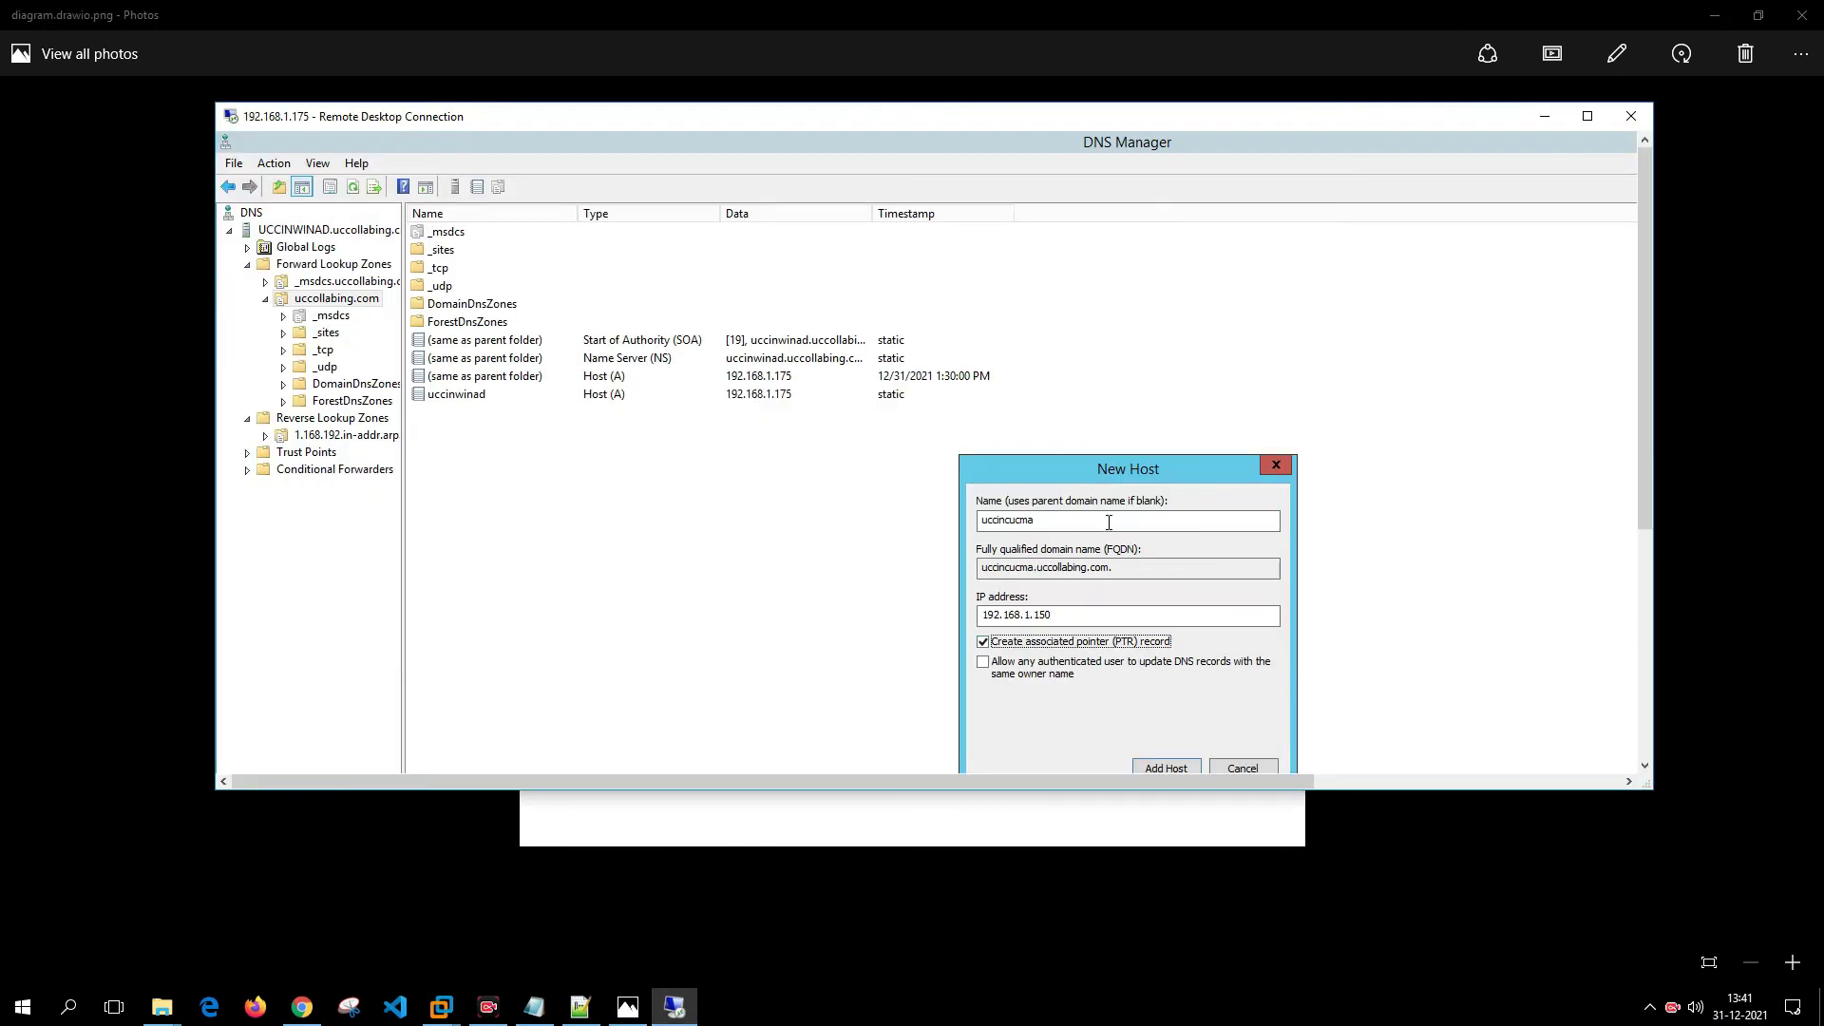
double_click(1157, 124)
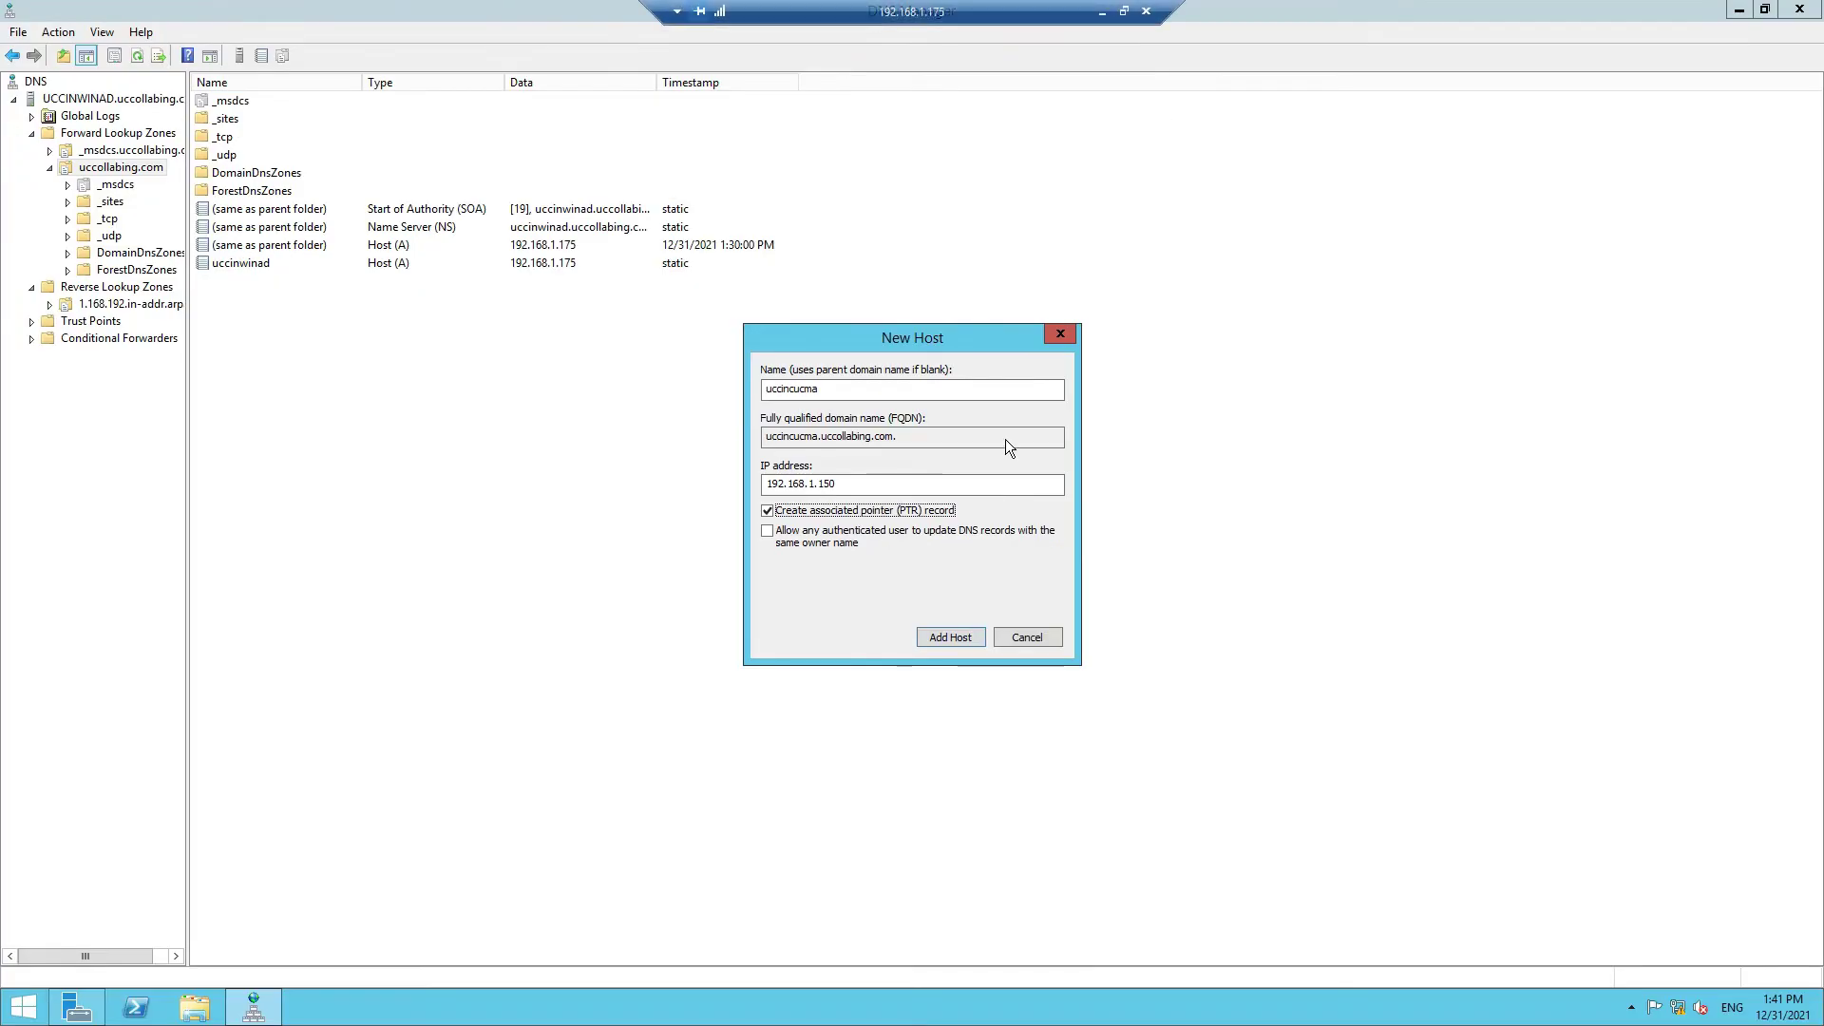
- Add the uccincucma host record, then begin the next host name as uccincucm
double_click(836, 389)
left_click(956, 636)
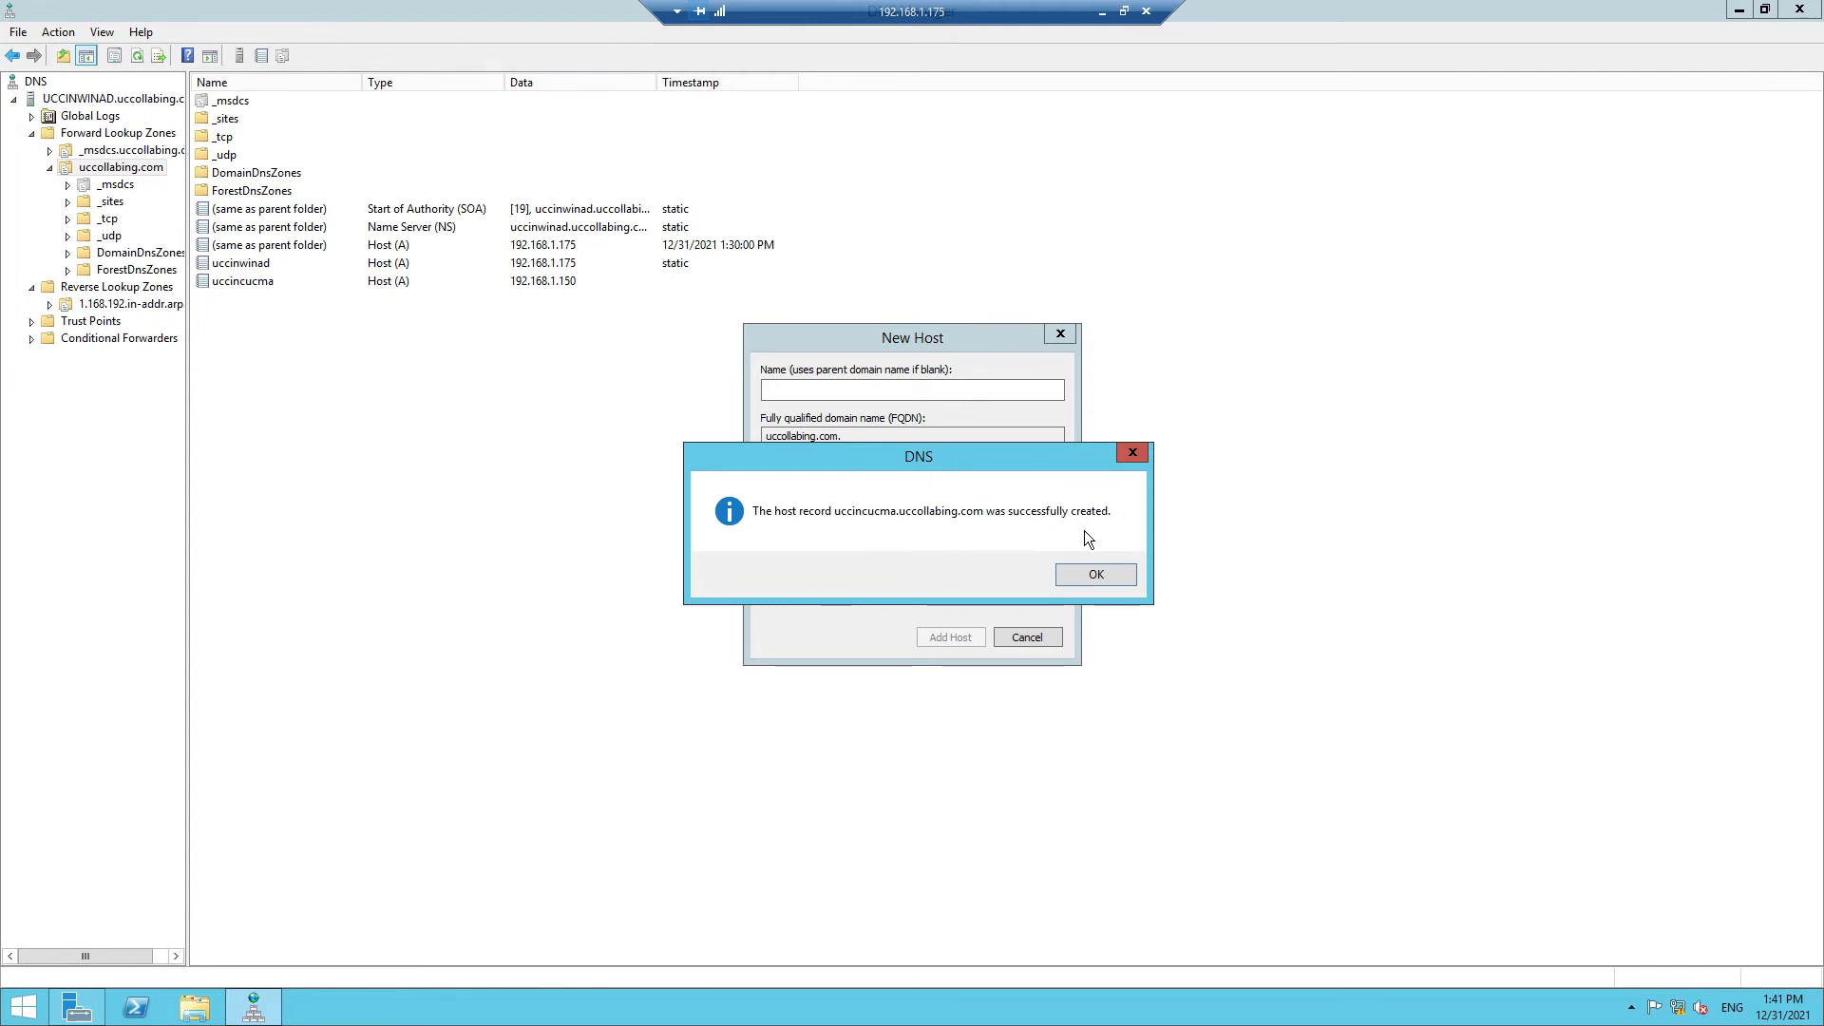
left_click(1097, 574)
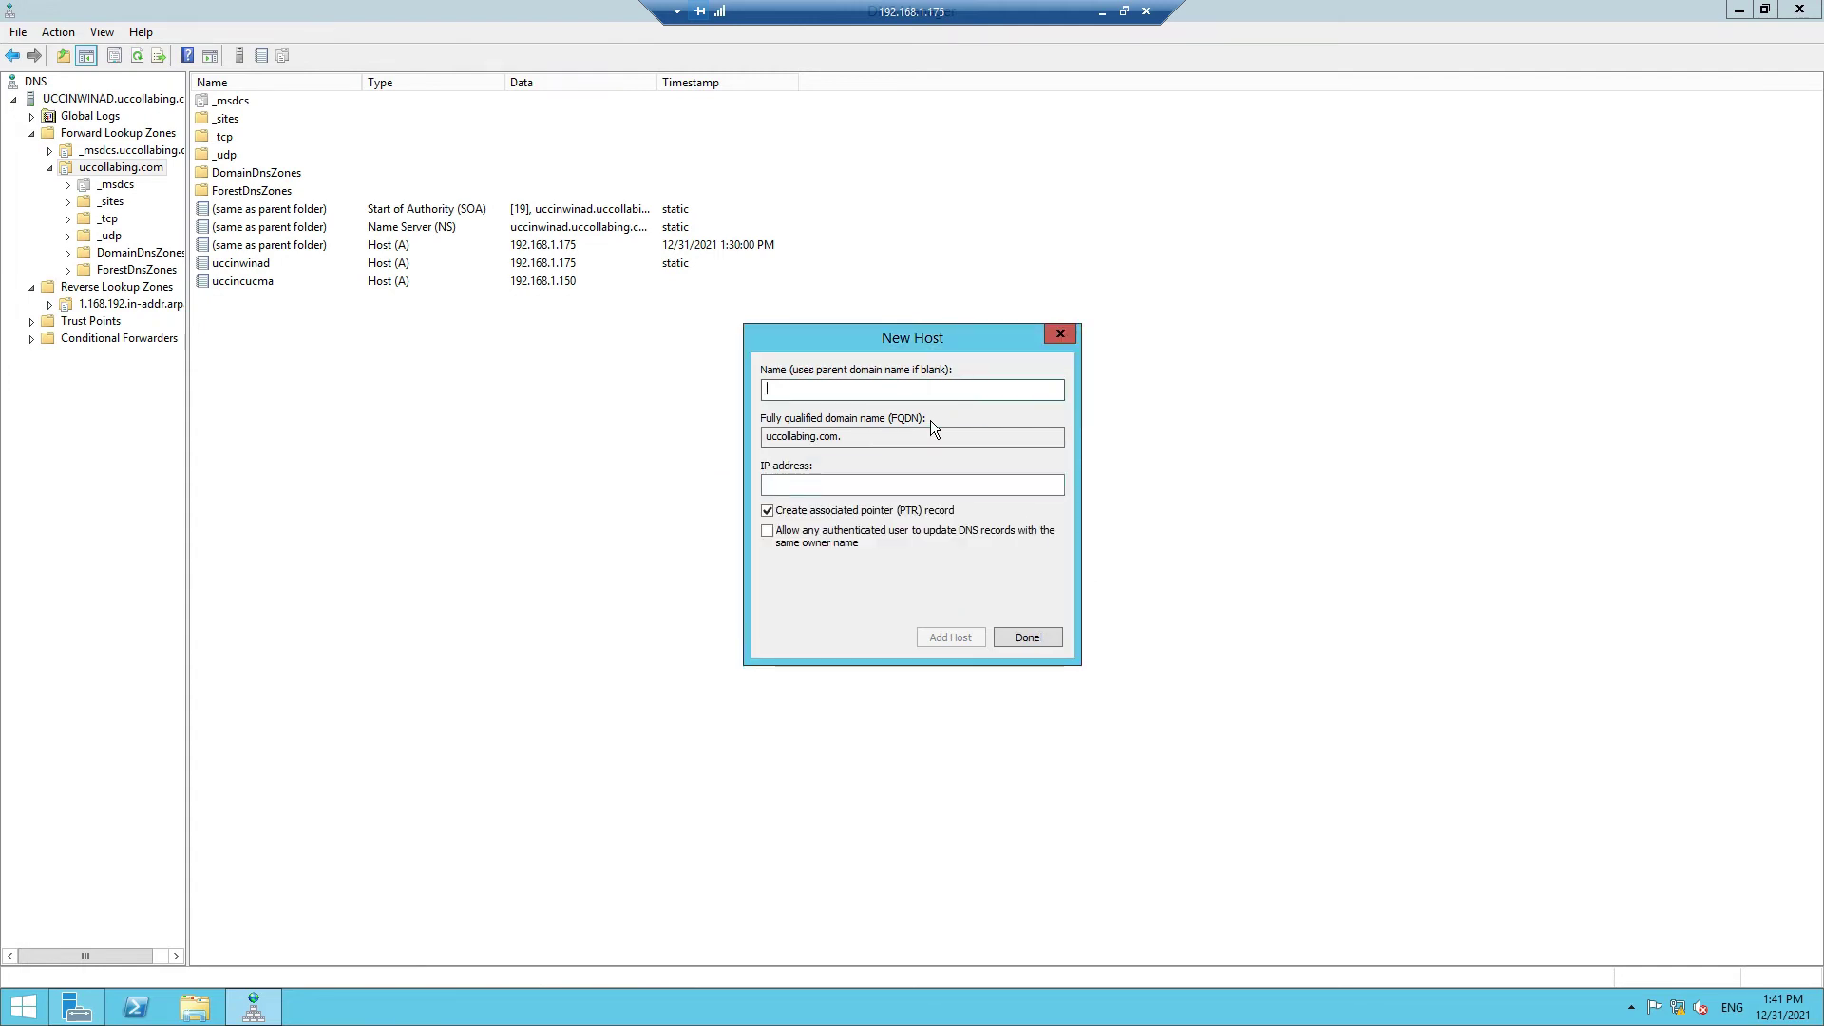
type("uccincucma")
key("BackSpace")
- Add host uccincucmb at 192.168.1.151 with its PTR record
type("b")
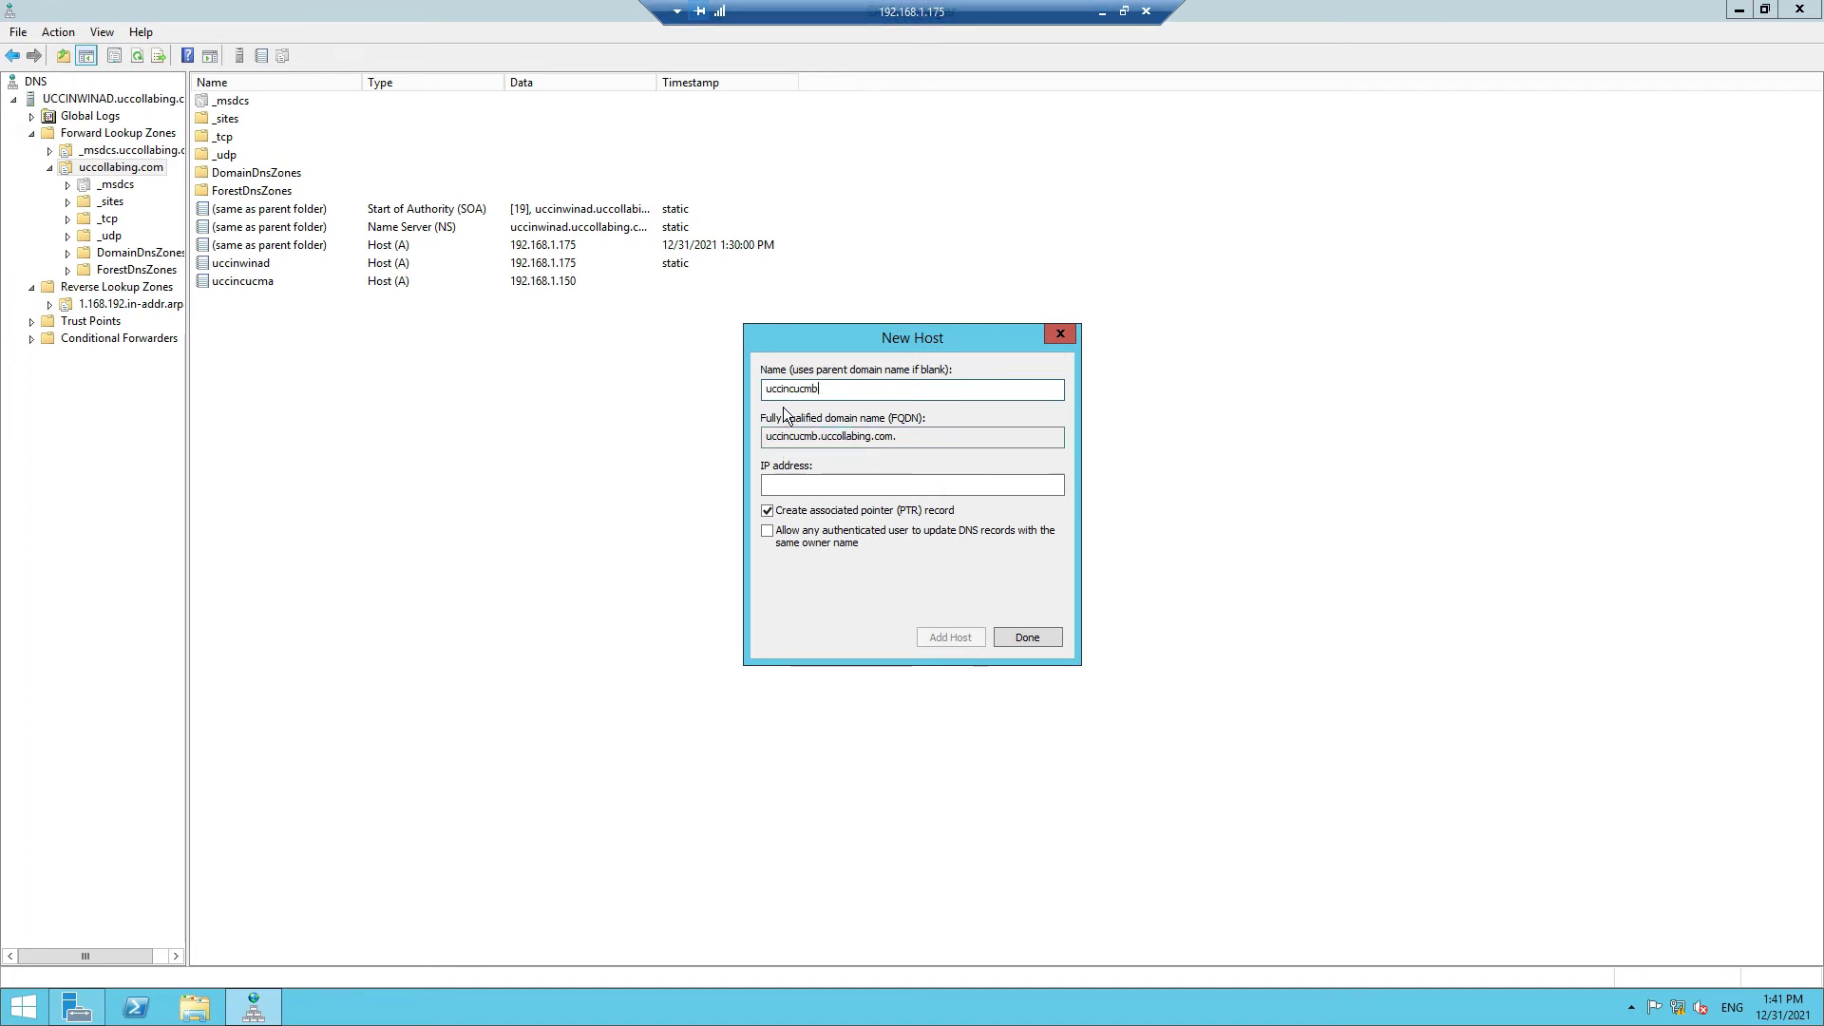
left_click(827, 477)
type("192.")
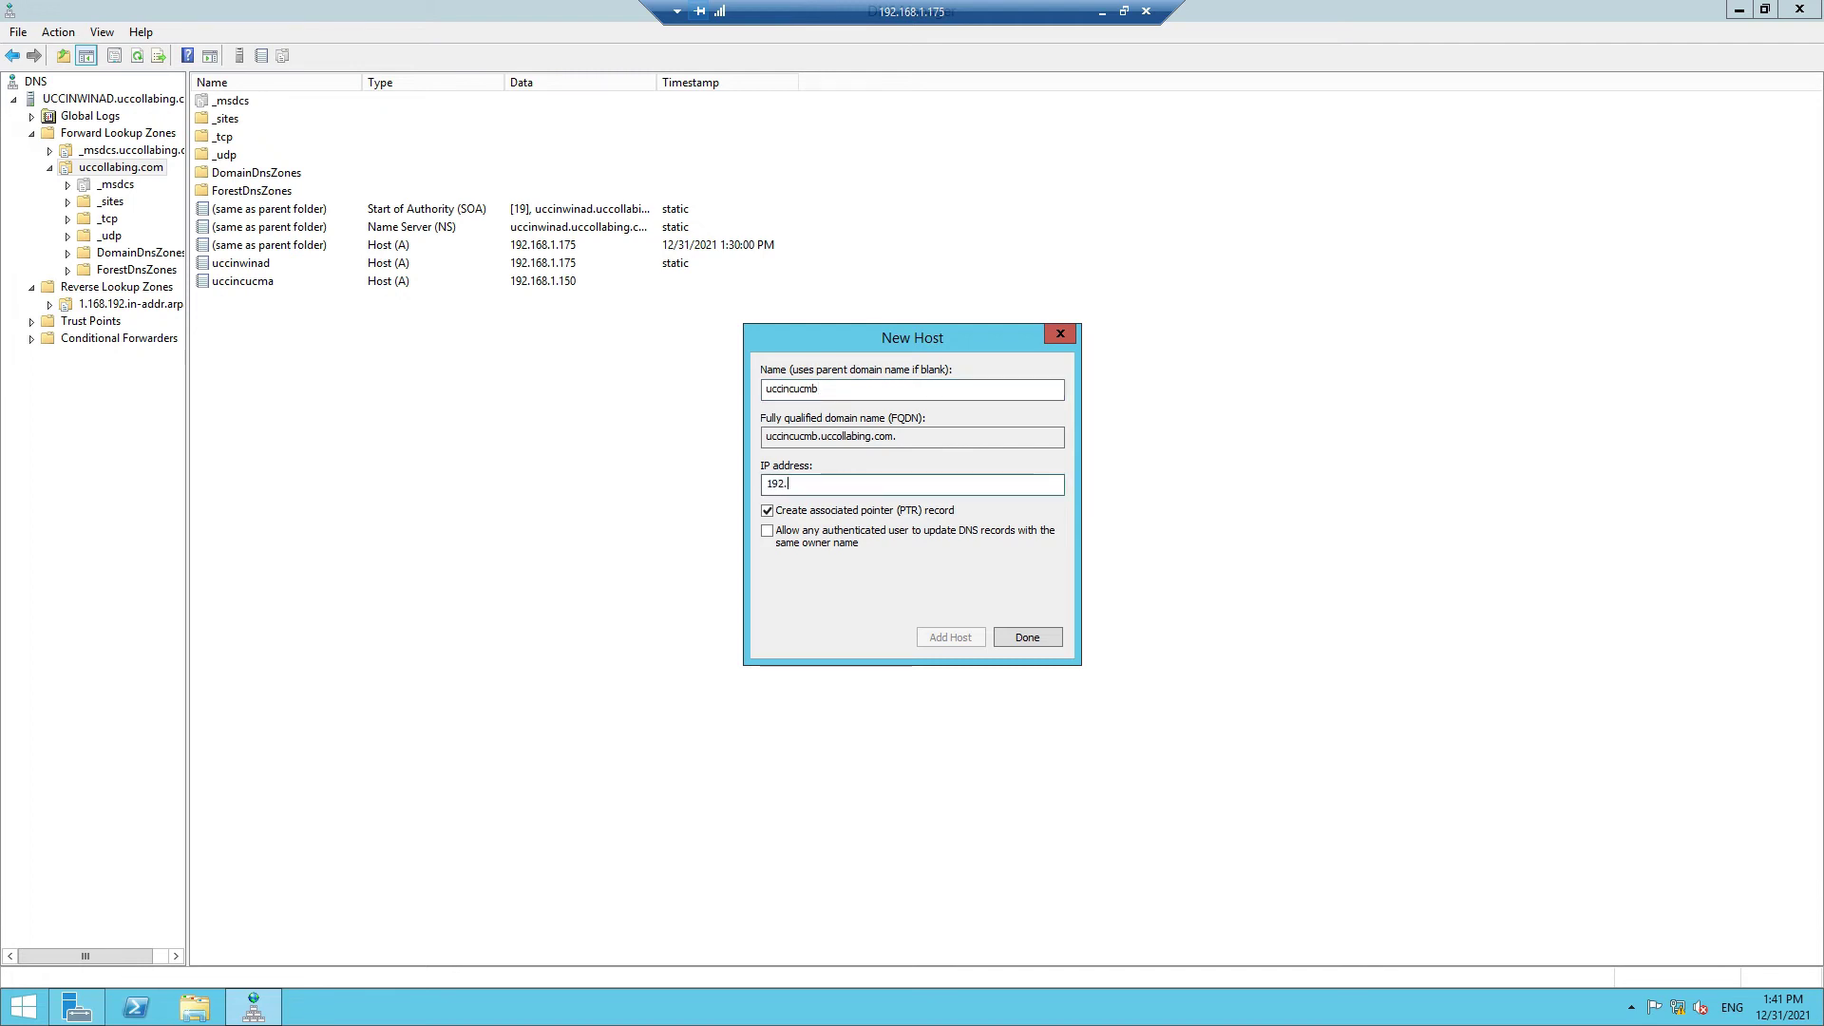
type("168.1.151")
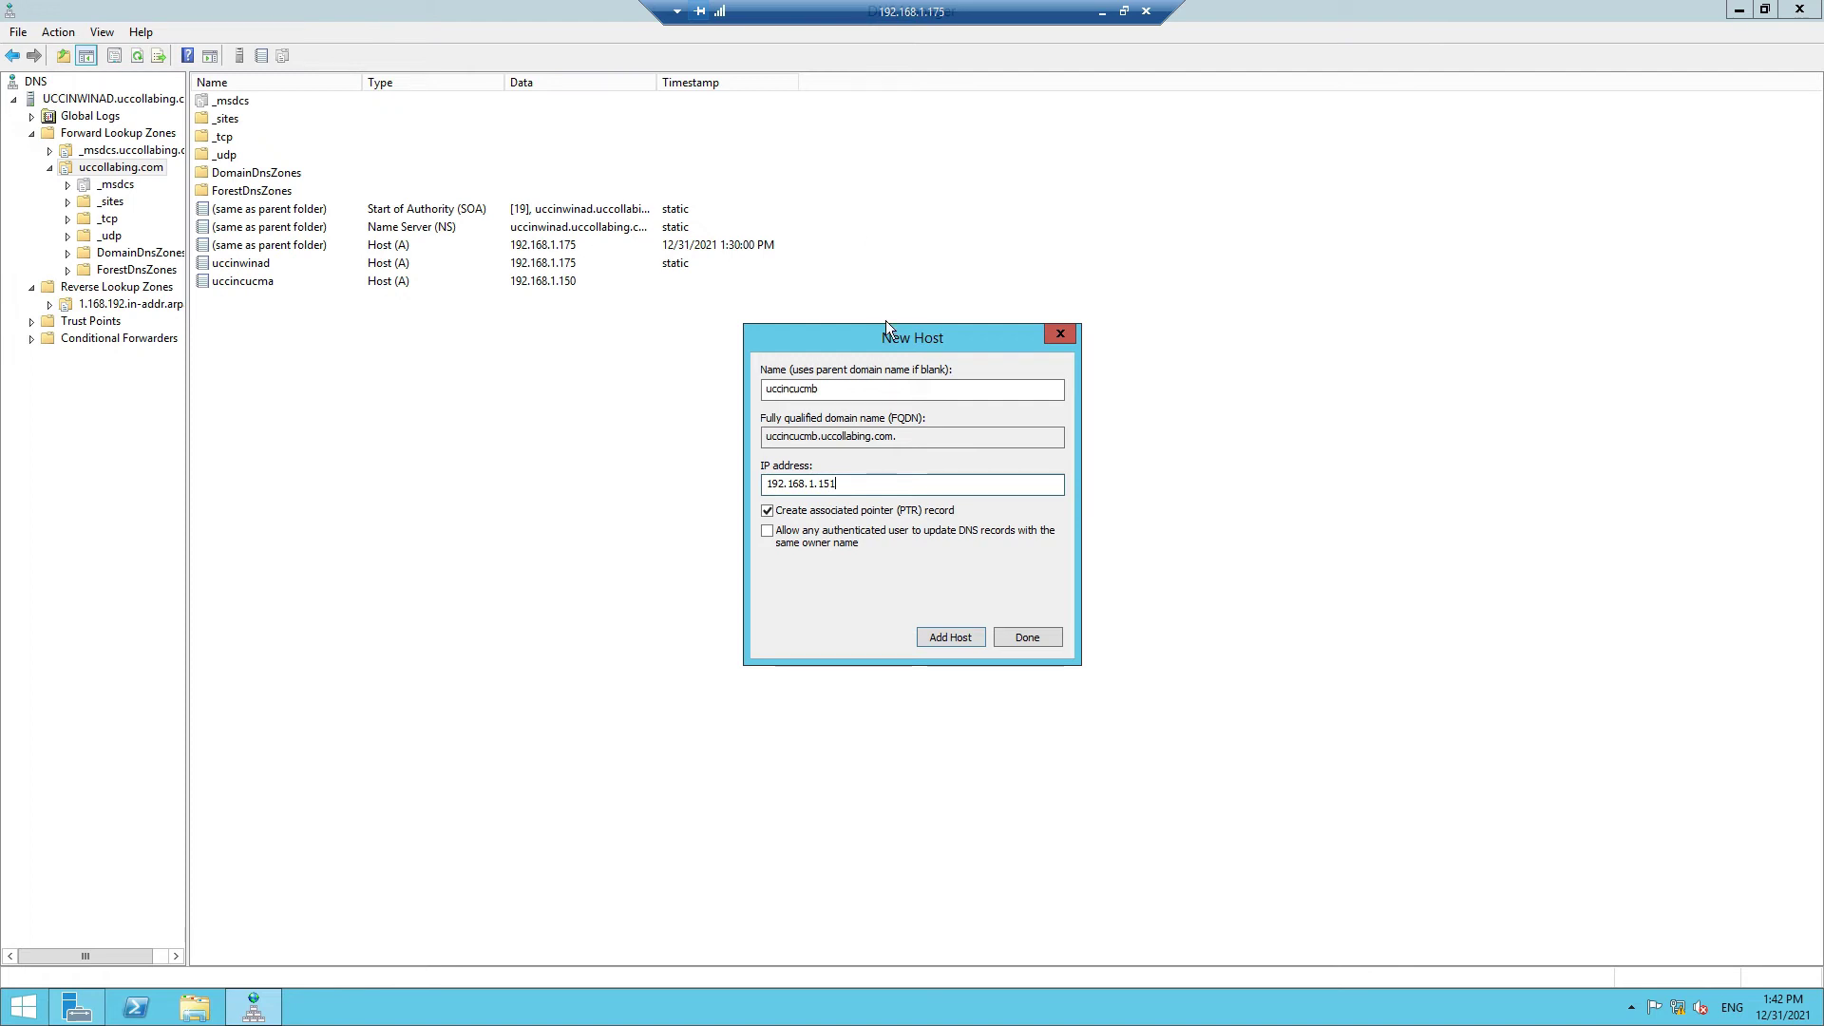
left_click(948, 635)
left_click(1088, 576)
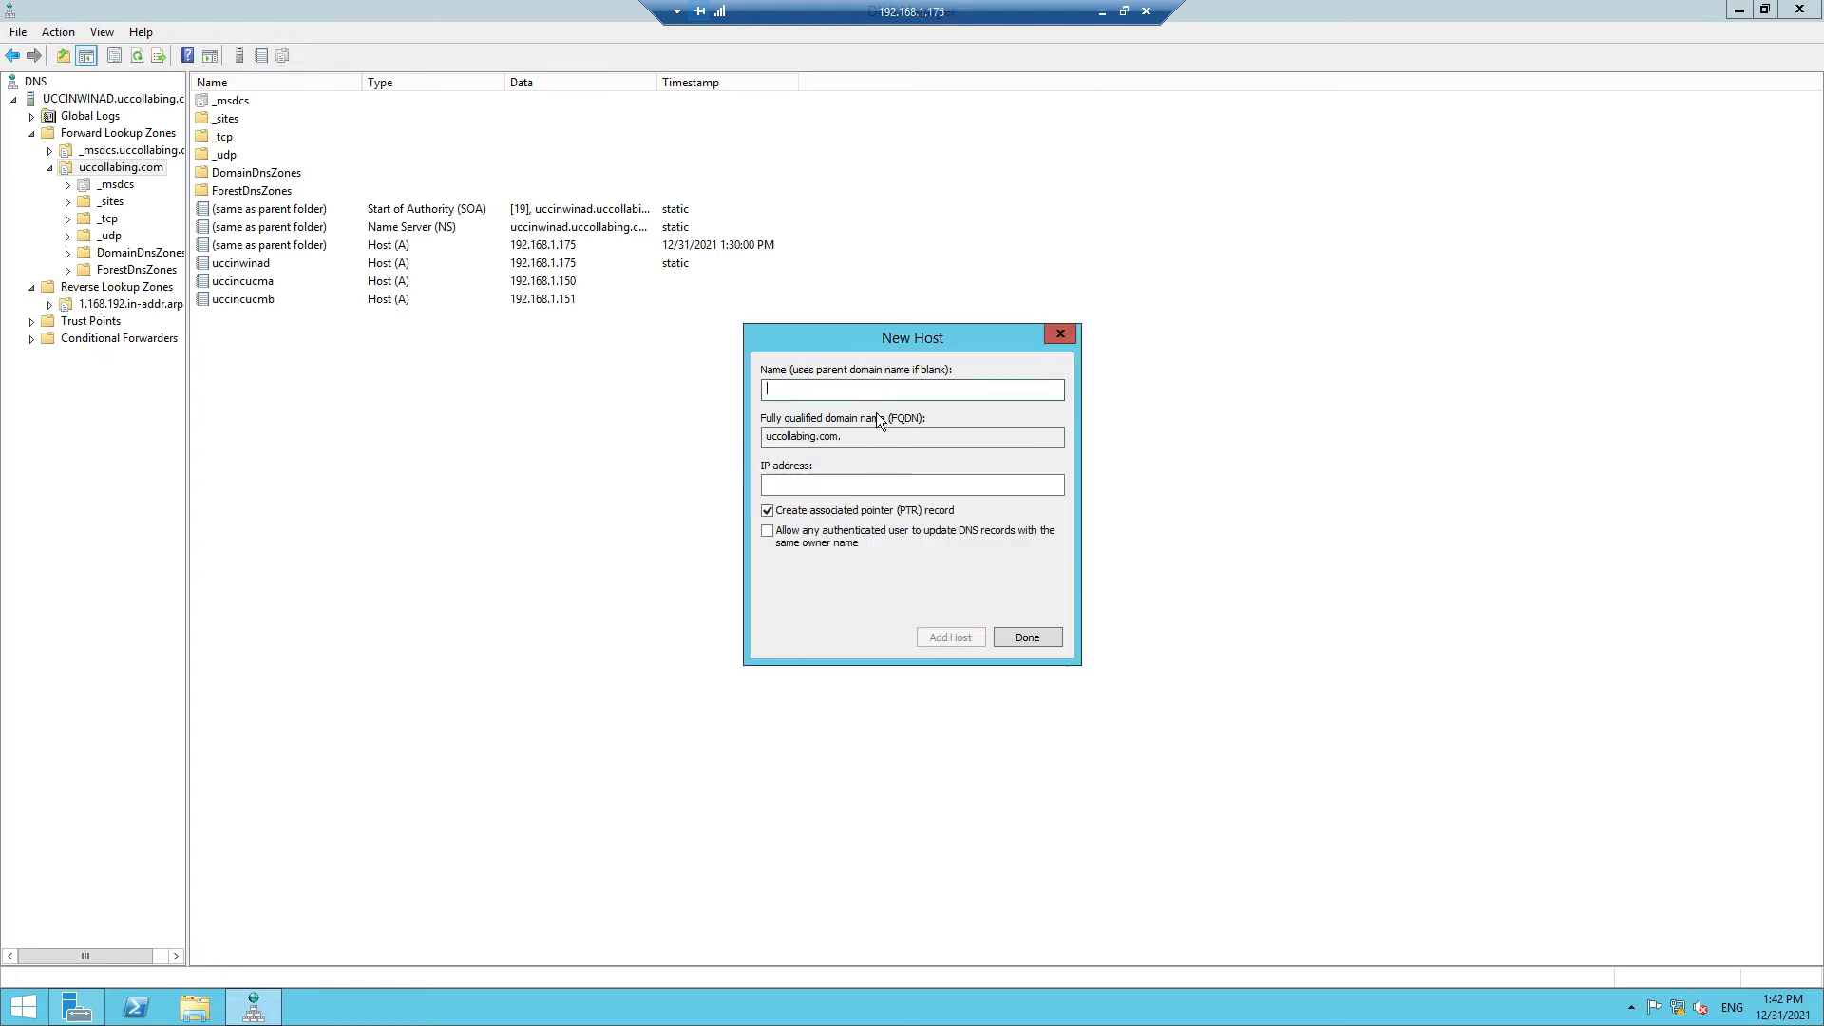
- Add host uccincucmc at 192.168.1.152, checking the address on the LAB Setup diagram
type("uccincucmc")
key("Tab")
key("Tab")
type("192.1")
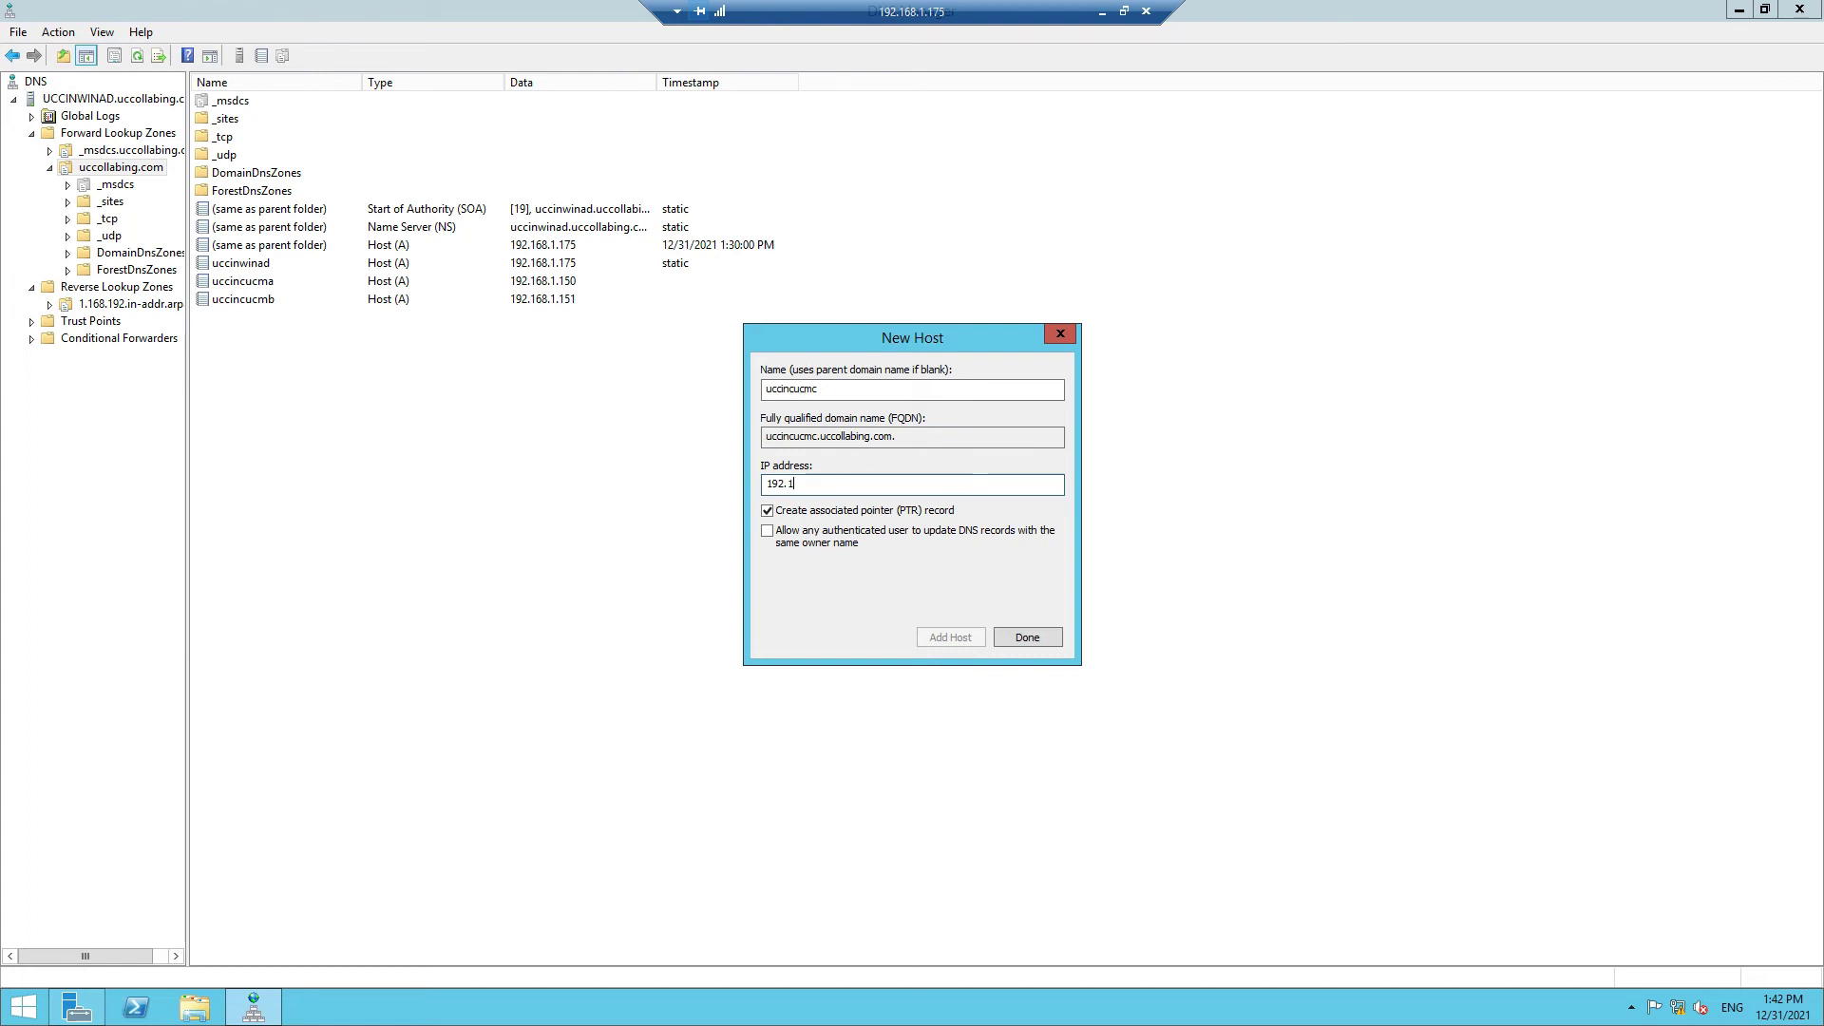
type("68.1.152")
left_click(1124, 10)
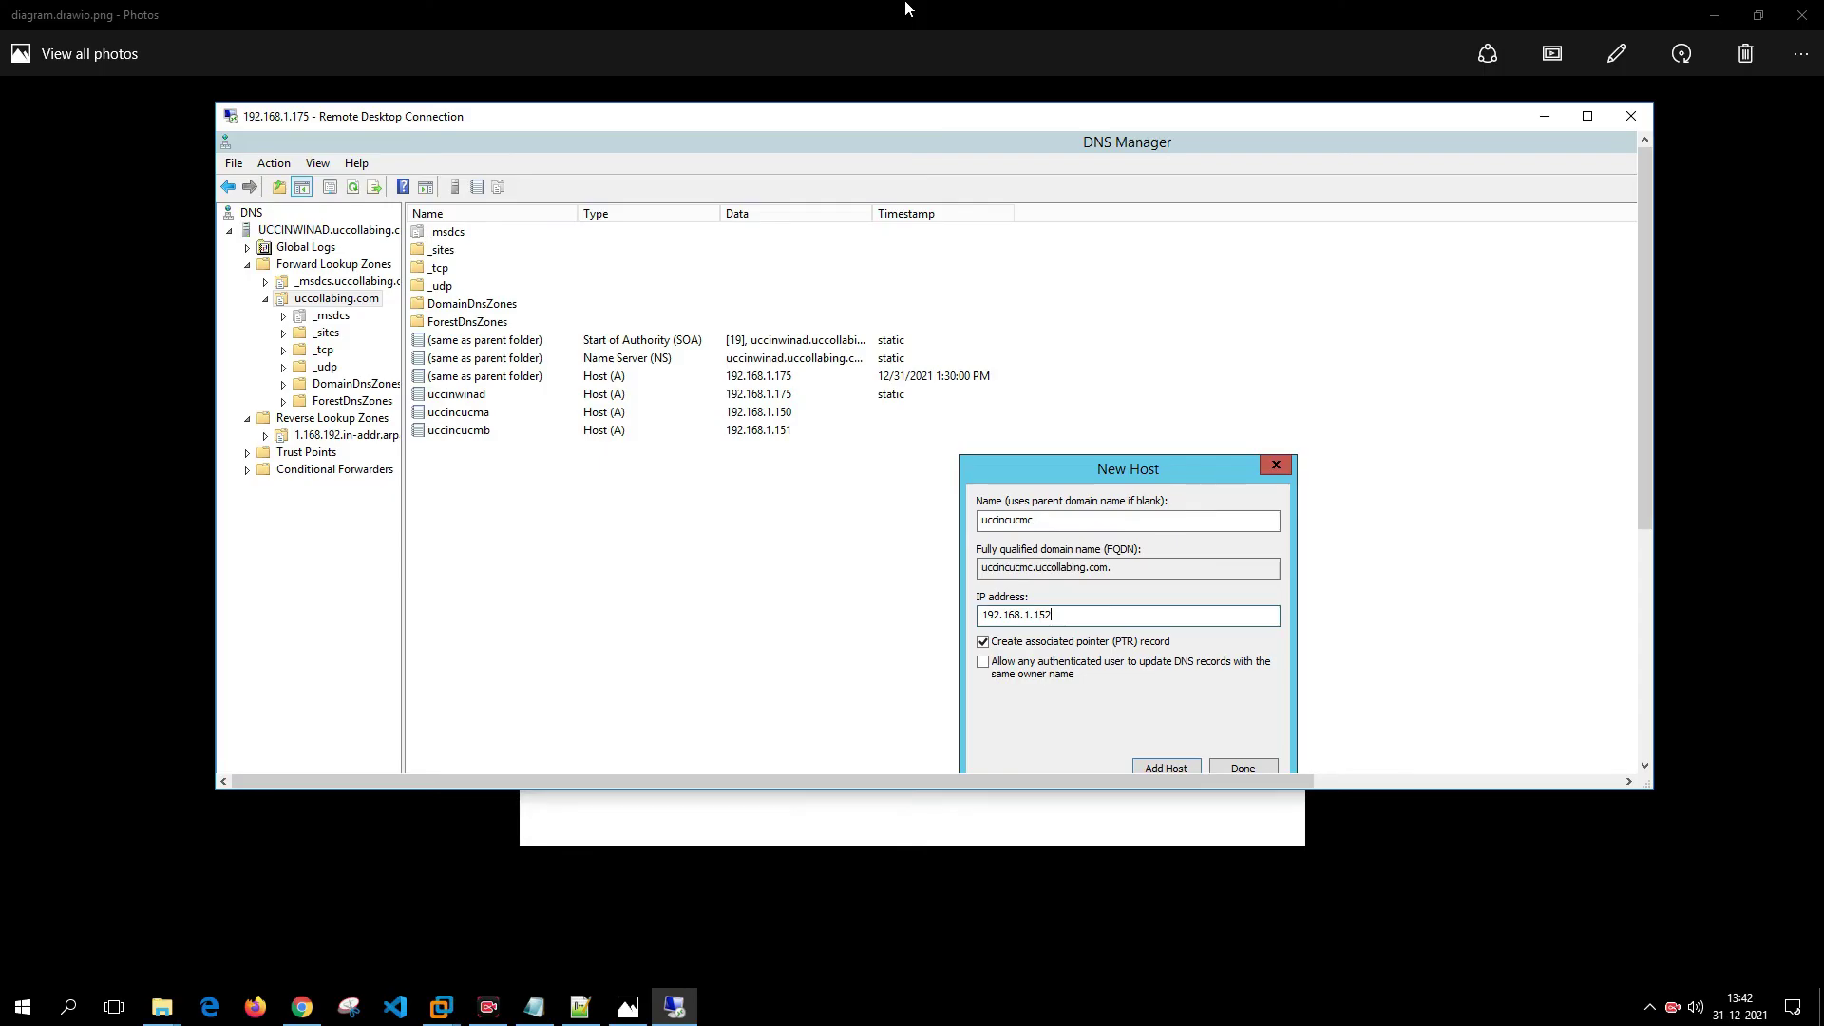
left_click(817, 886)
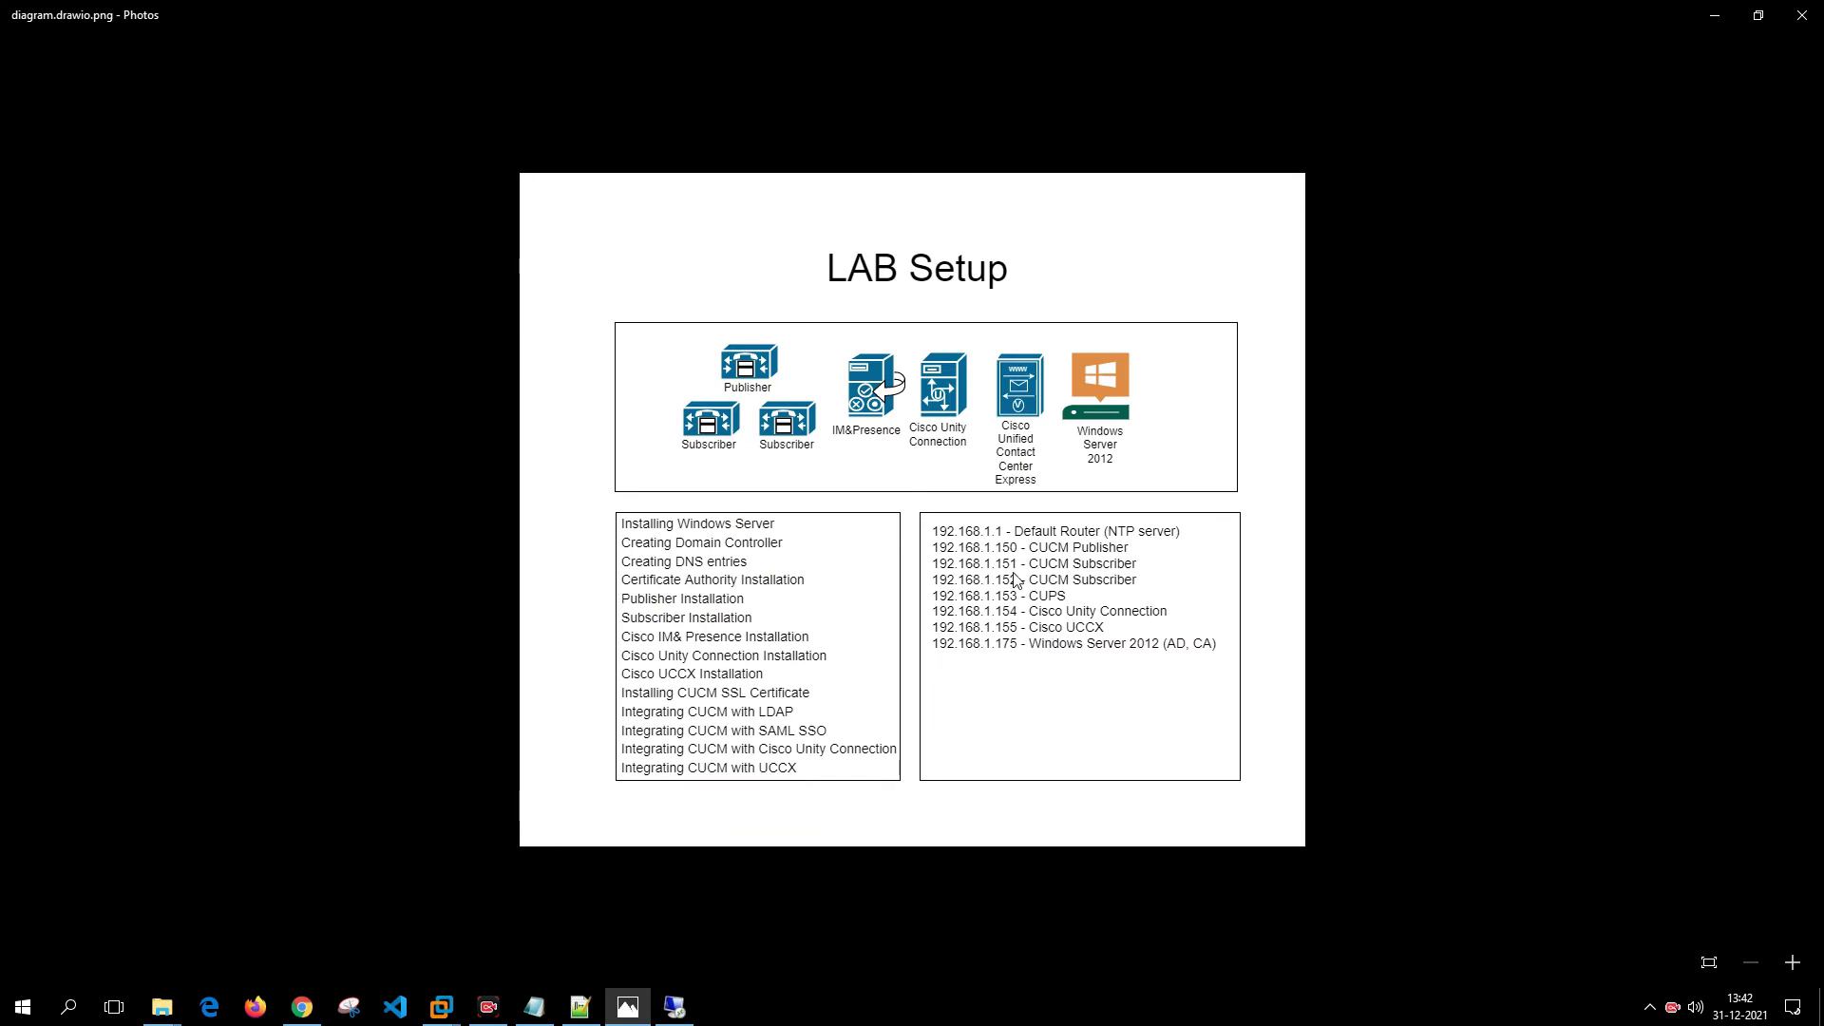
left_click(675, 1006)
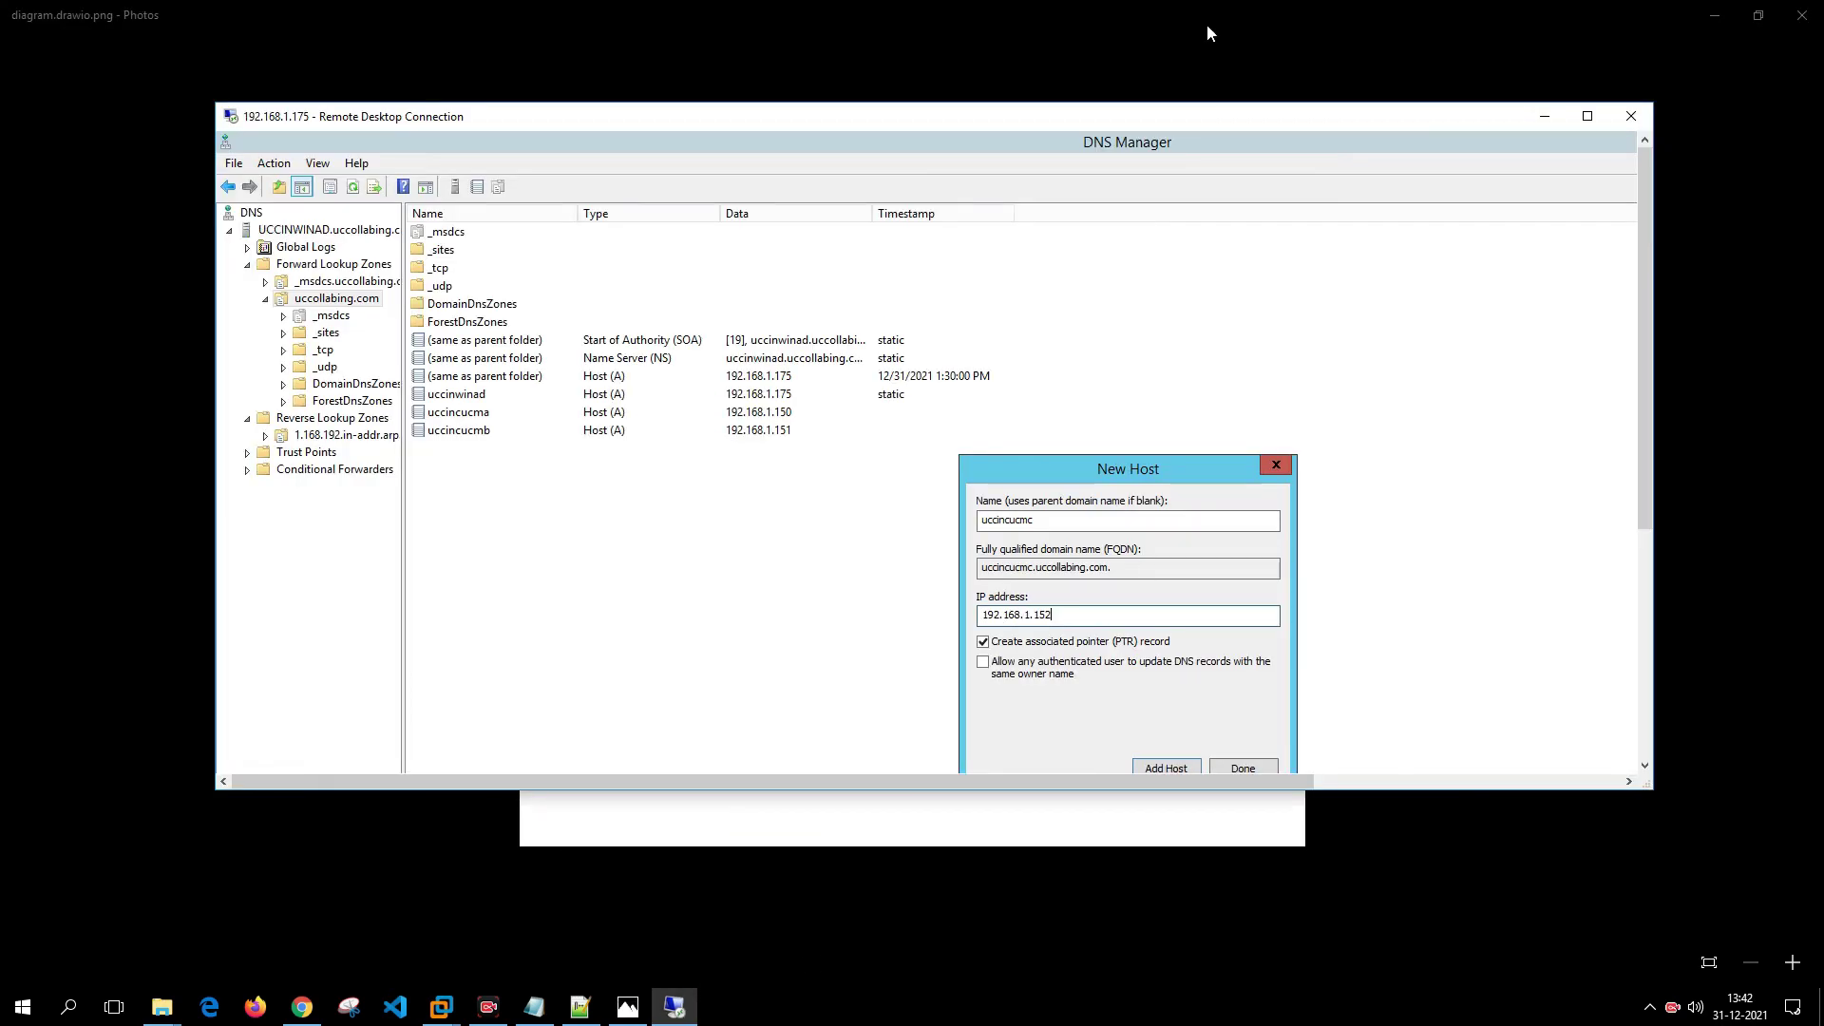
double_click(1166, 114)
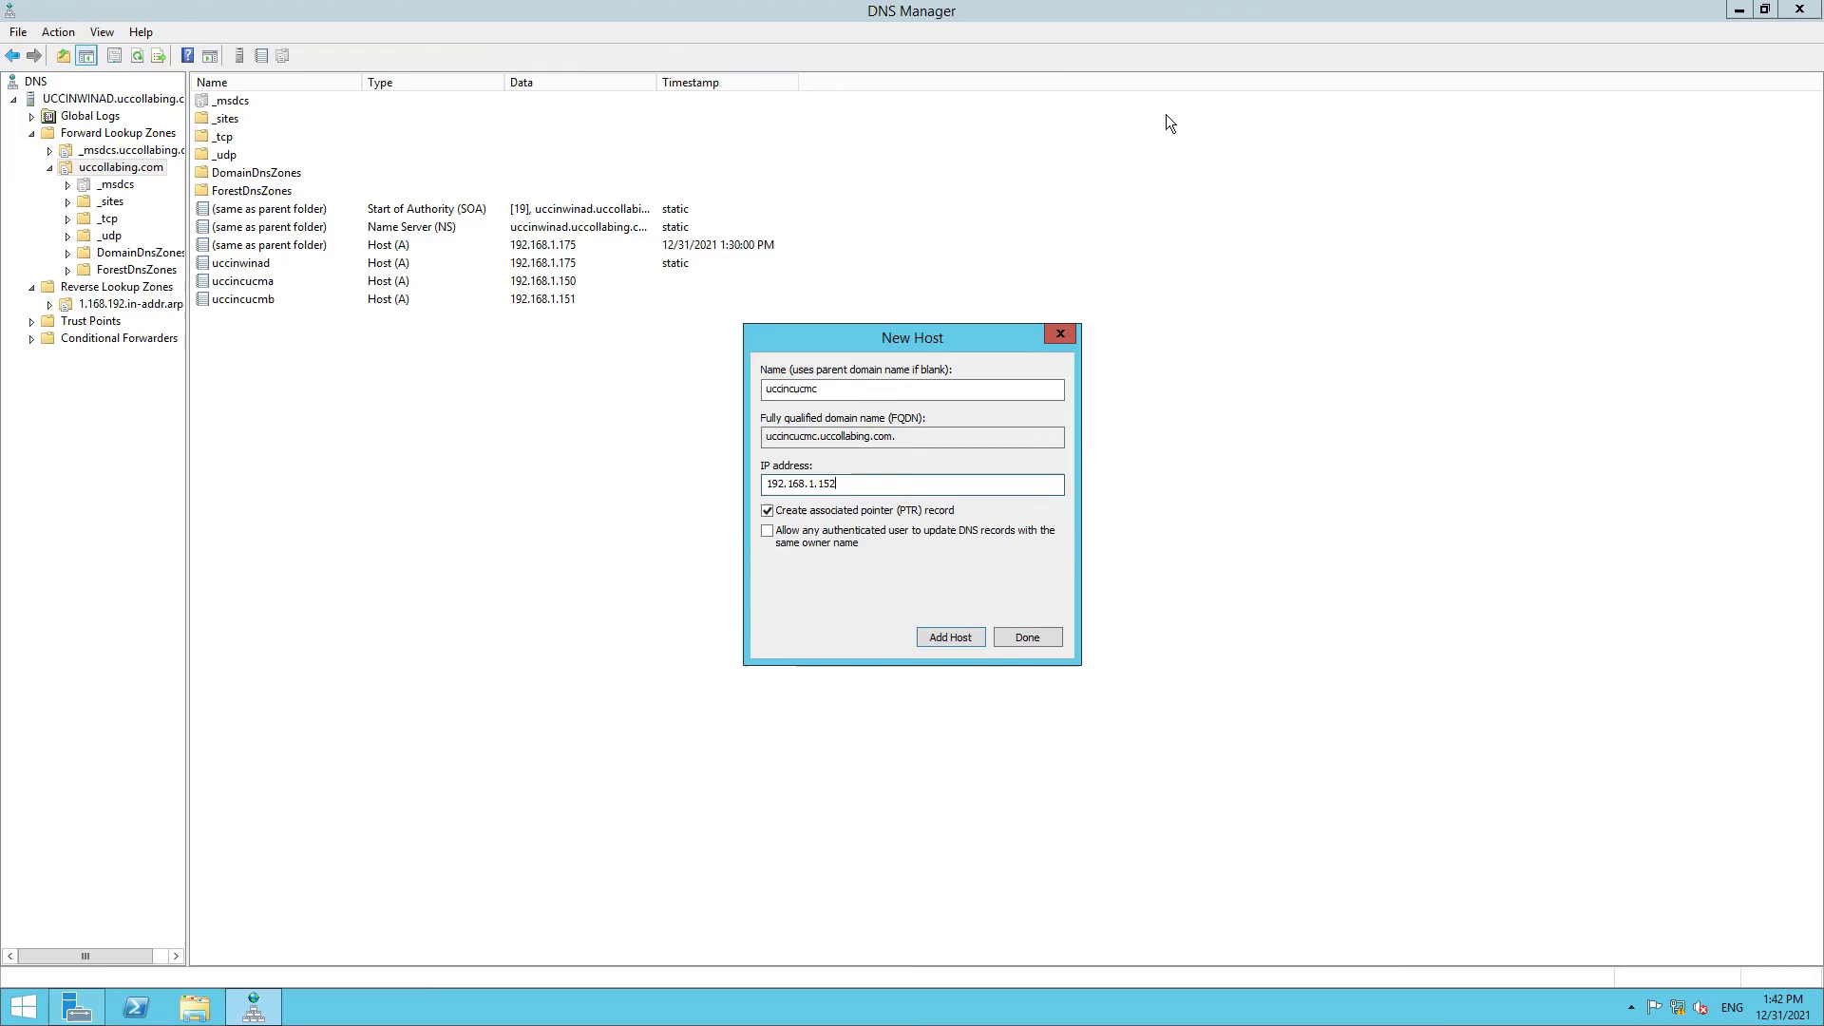
left_click(951, 636)
left_click(979, 572)
key("ctrl+alt+Break")
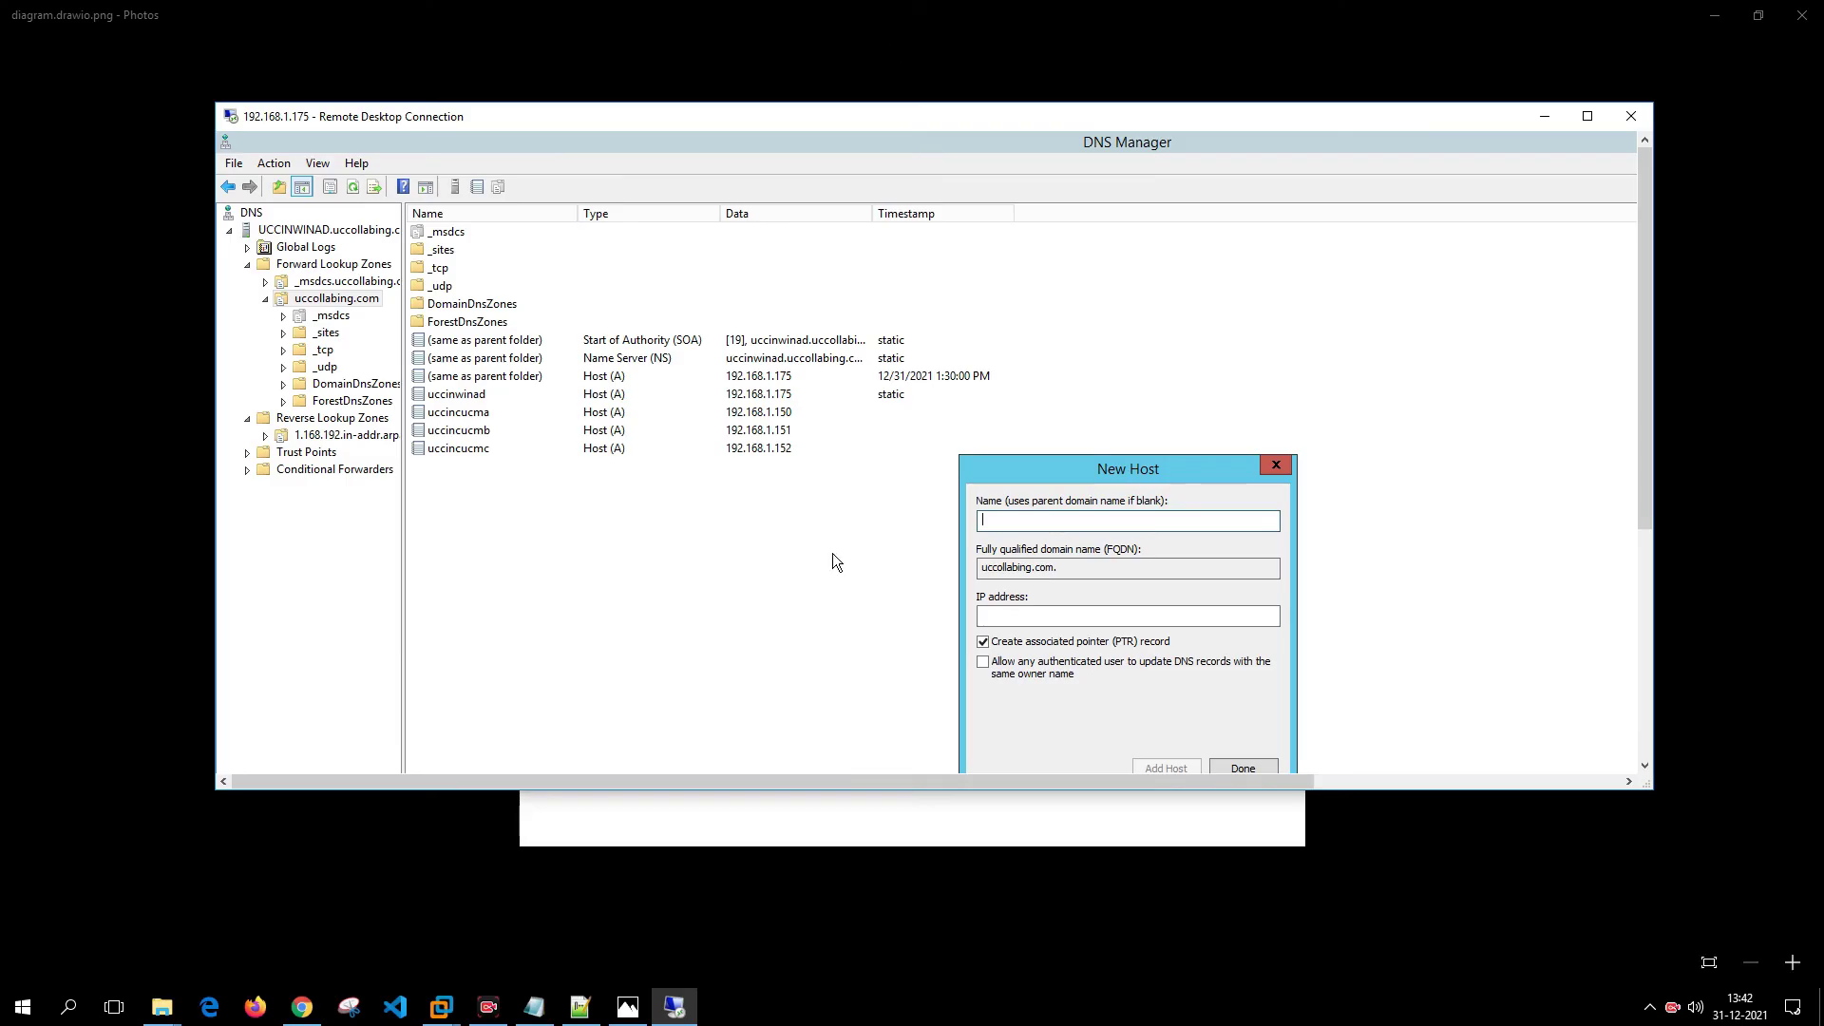
key("alt+Tab")
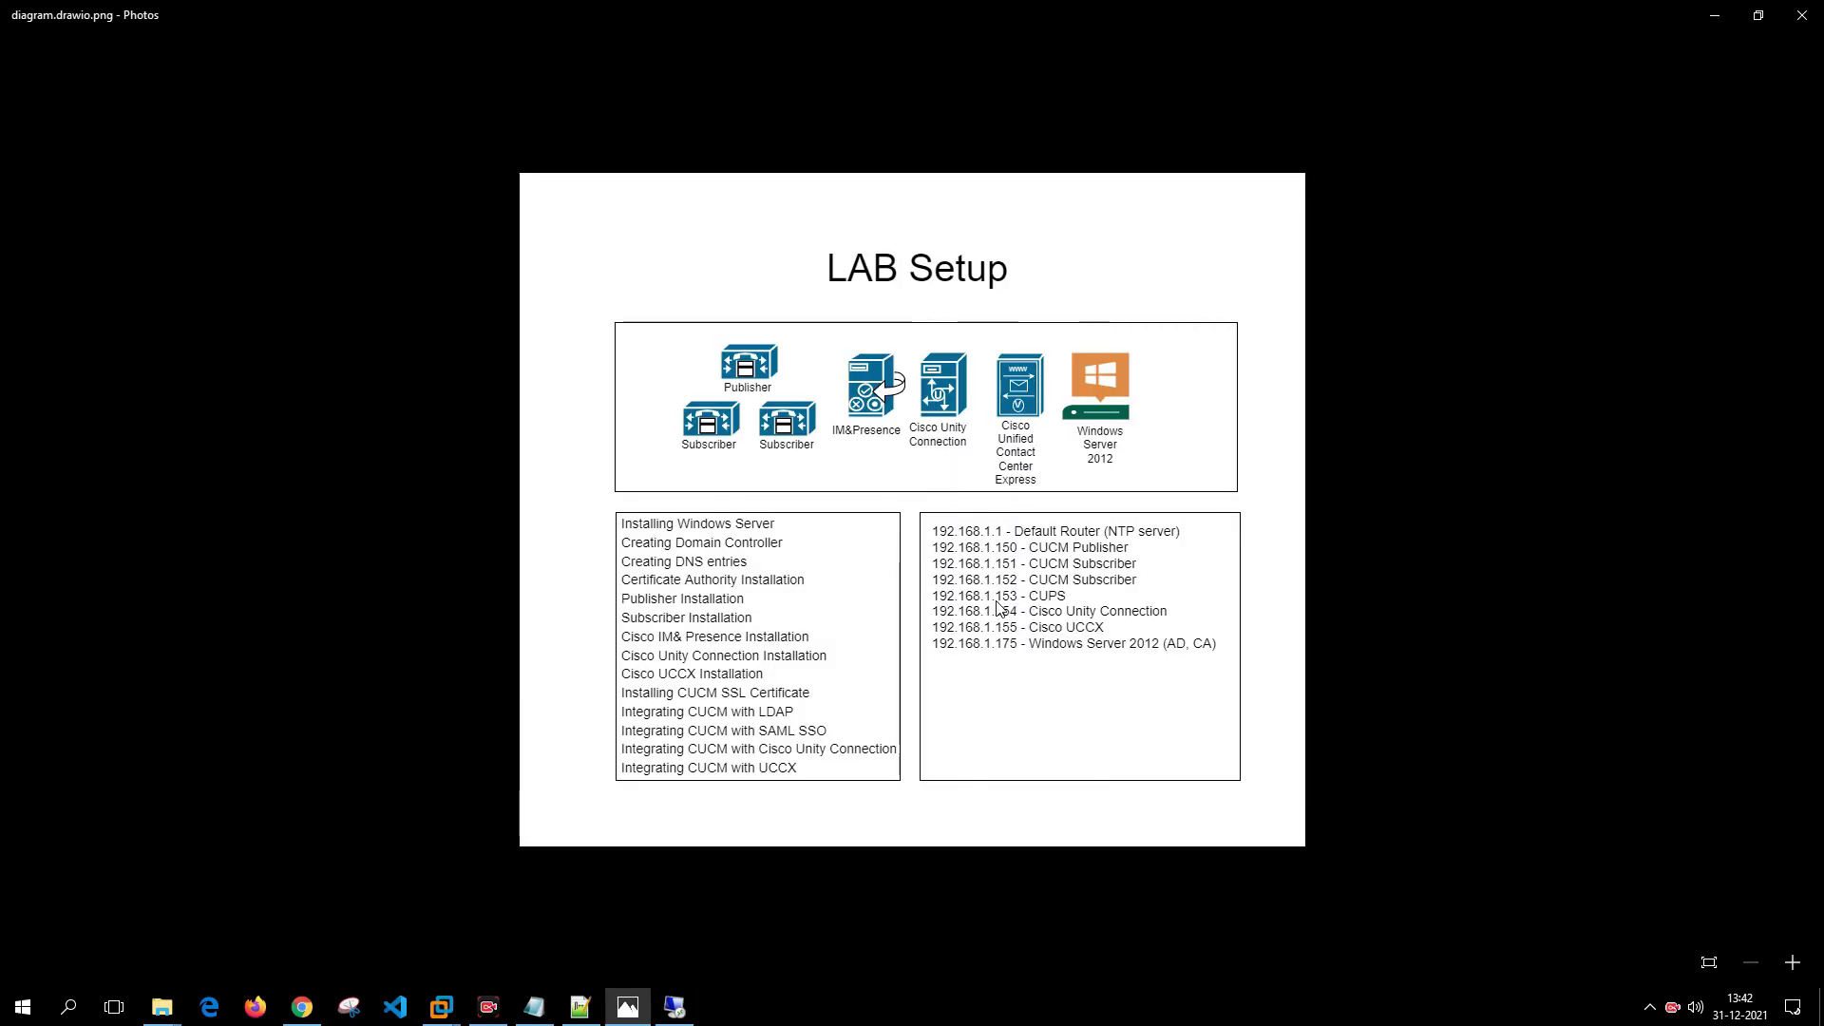
key("alt+Tab")
- Add host uccincups at 192.168.1.153 with its PTR record
double_click(1030, 113)
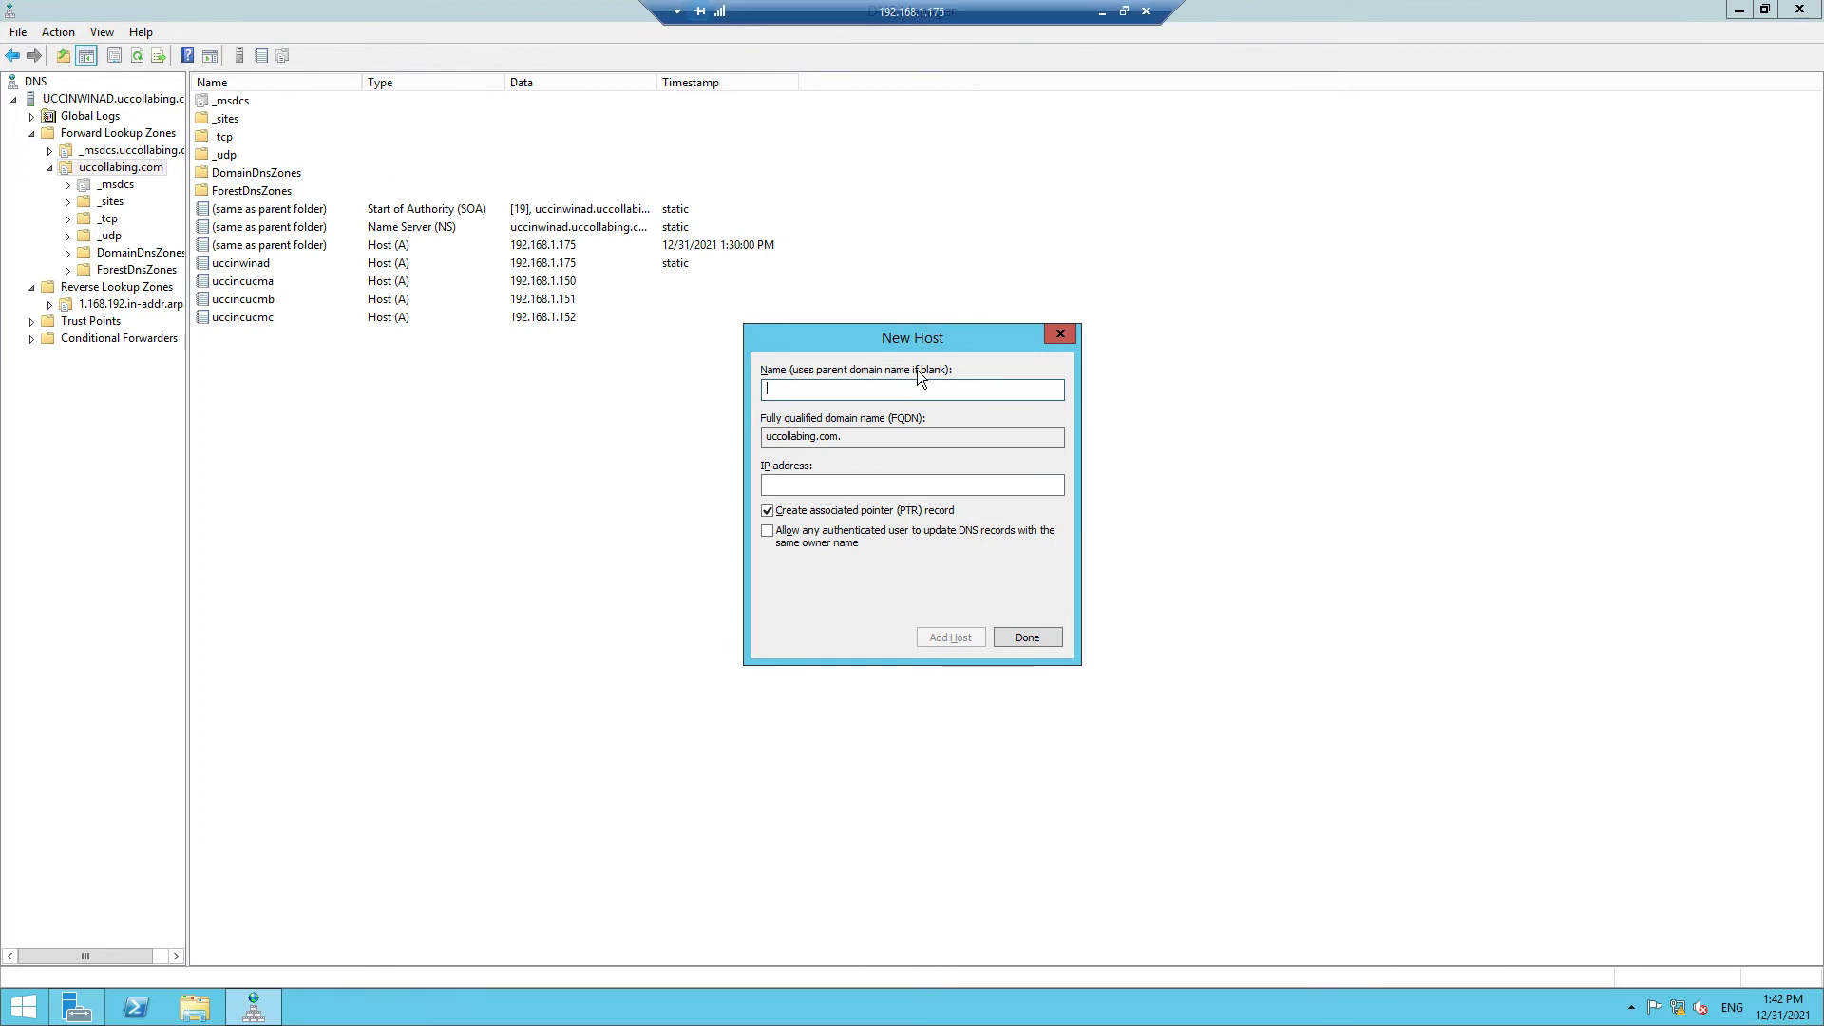
type("uccincups")
key("Tab")
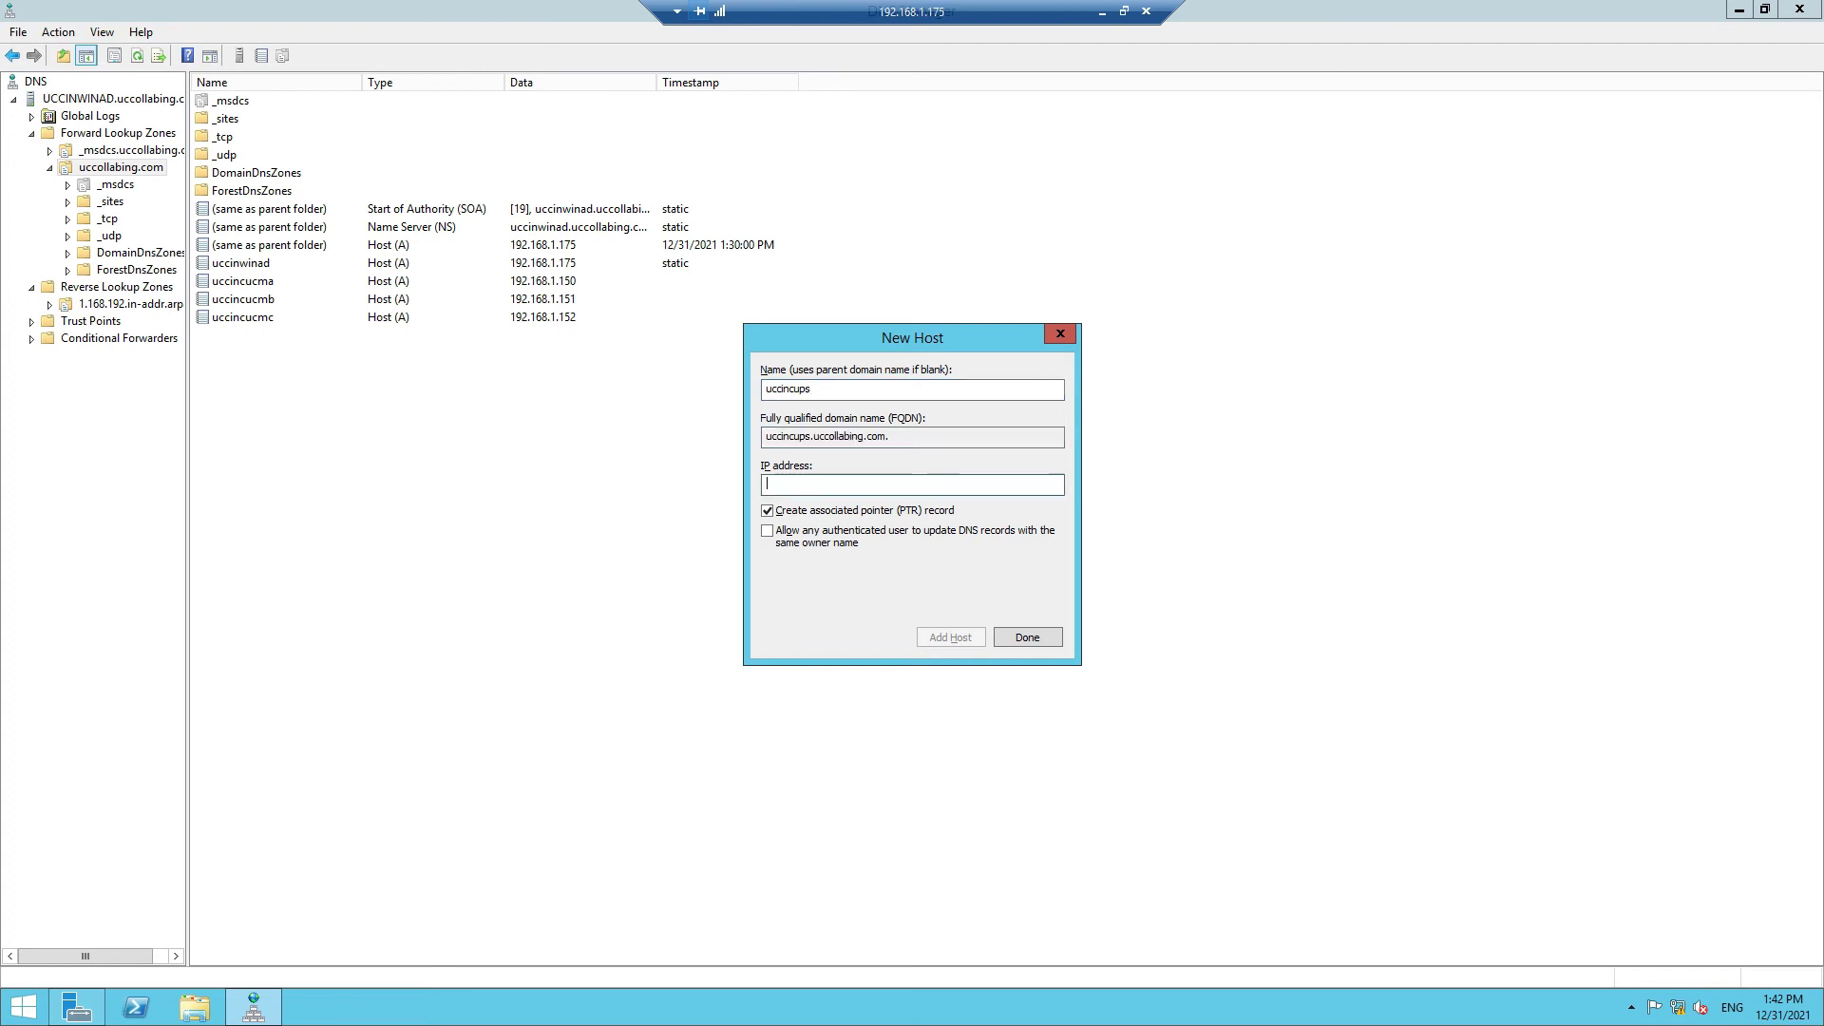
type("192.168.1.153")
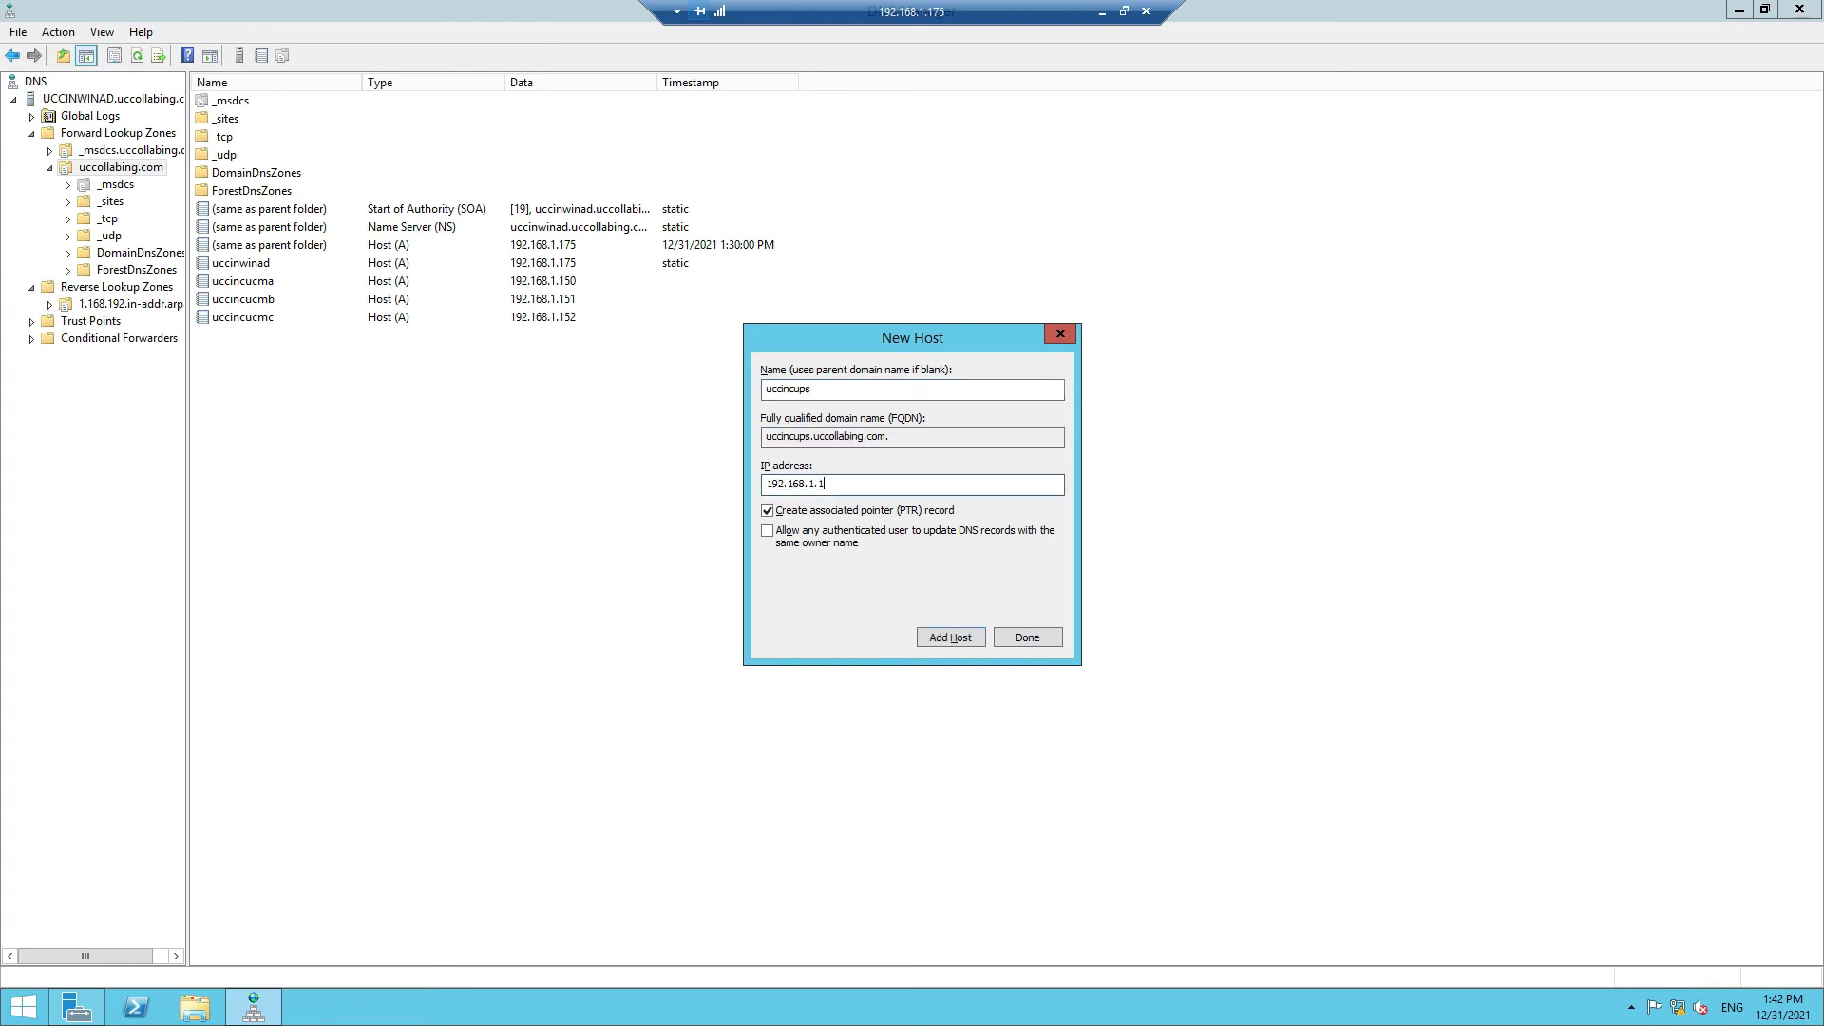
left_click(928, 631)
left_click(1064, 574)
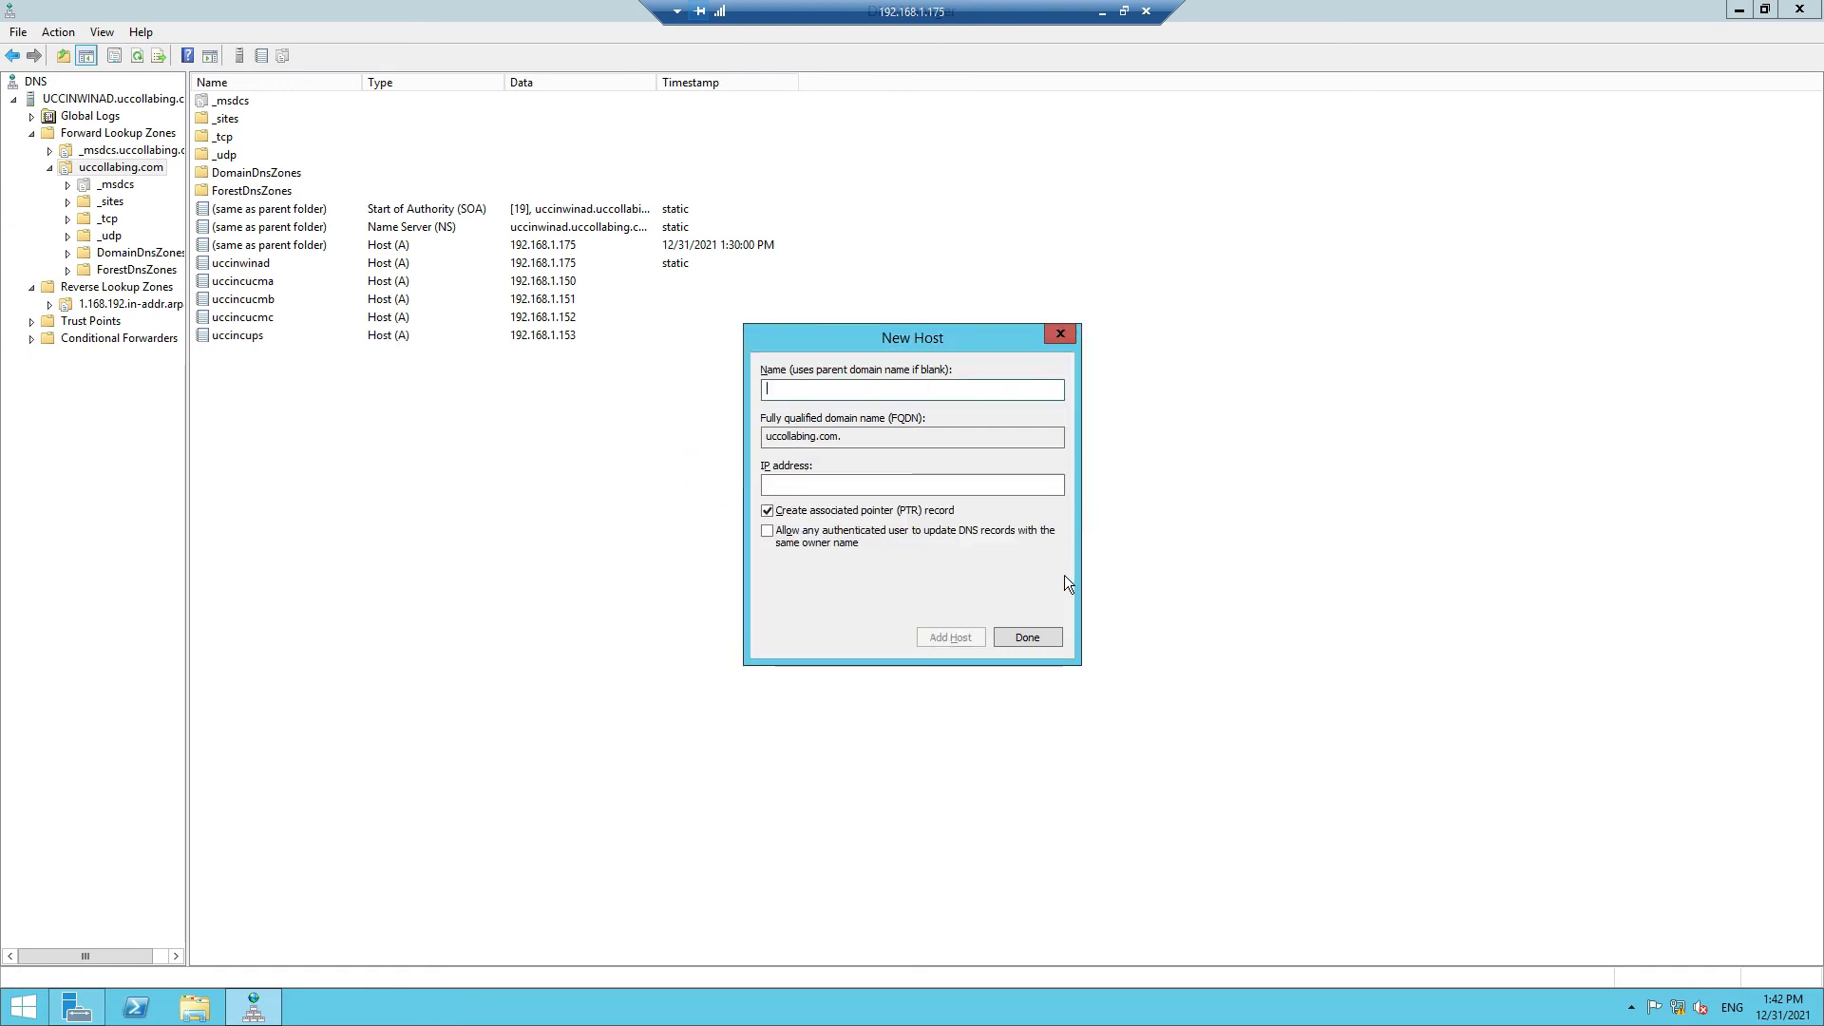
- Add host uccincuc at 192.168.1.154, verifying addresses against the LAB Setup diagram
left_click(1103, 12)
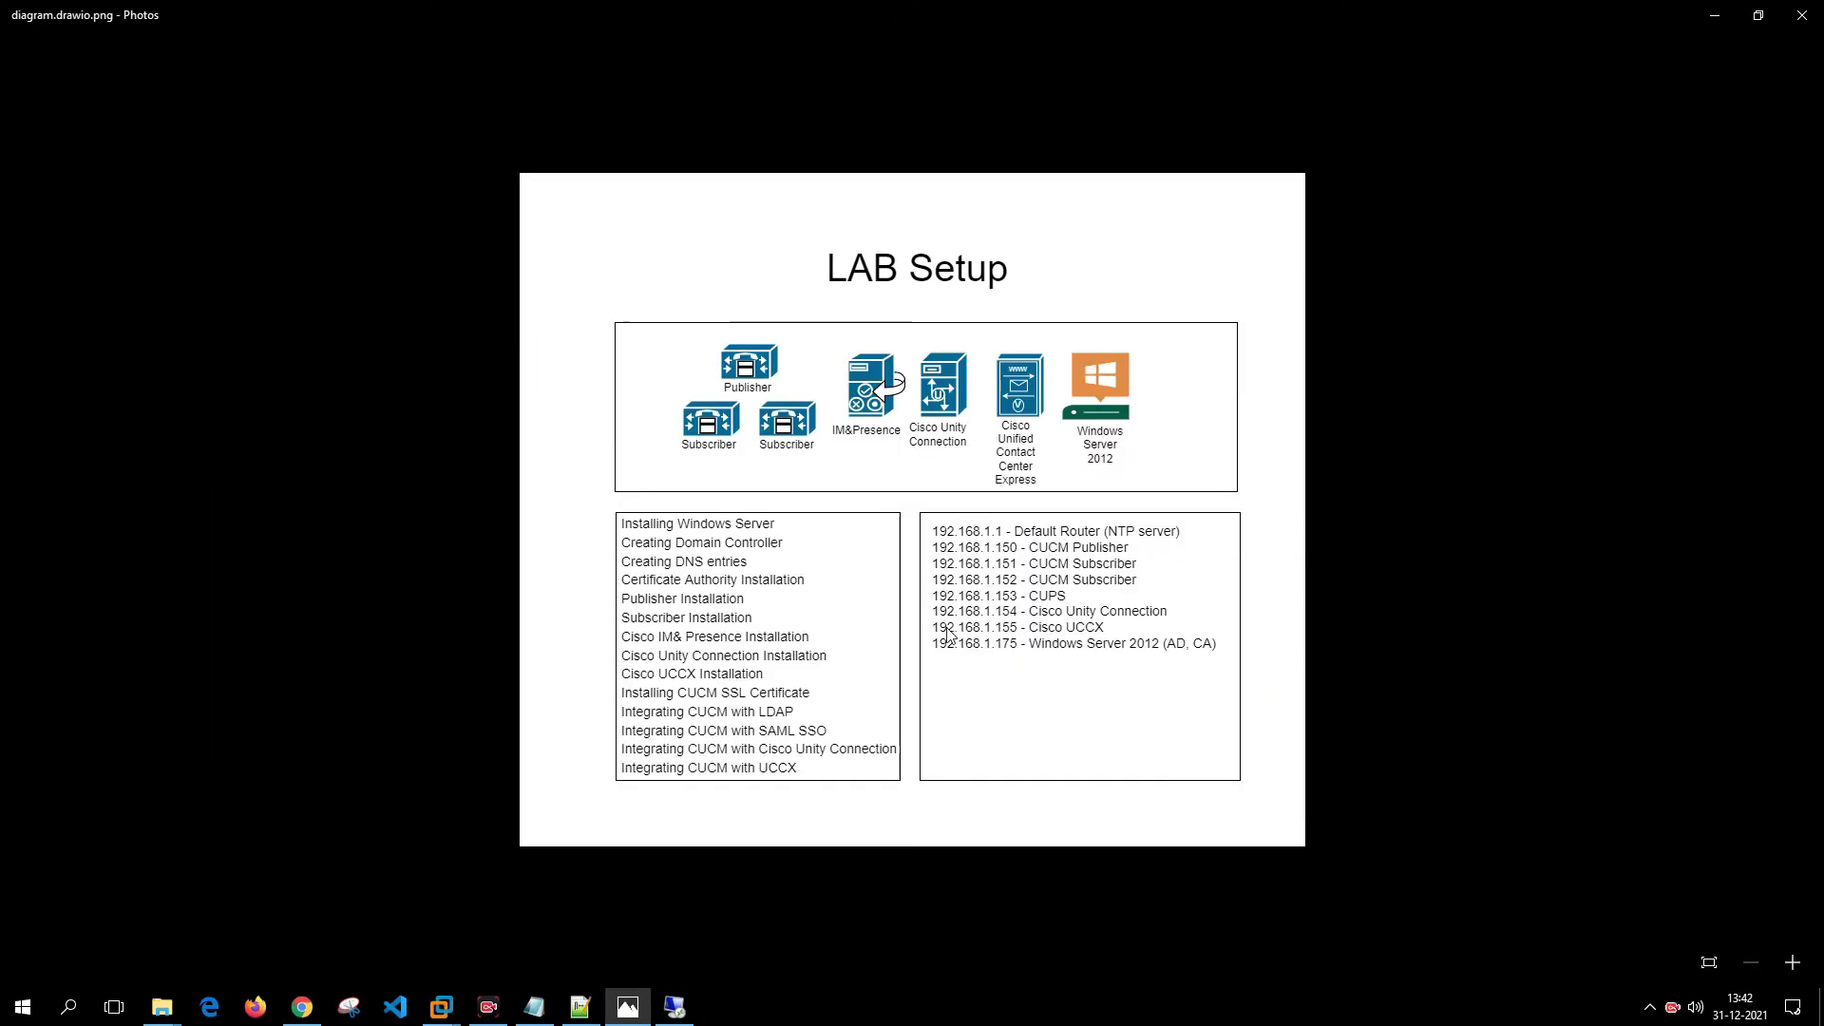
key("alt+Tab")
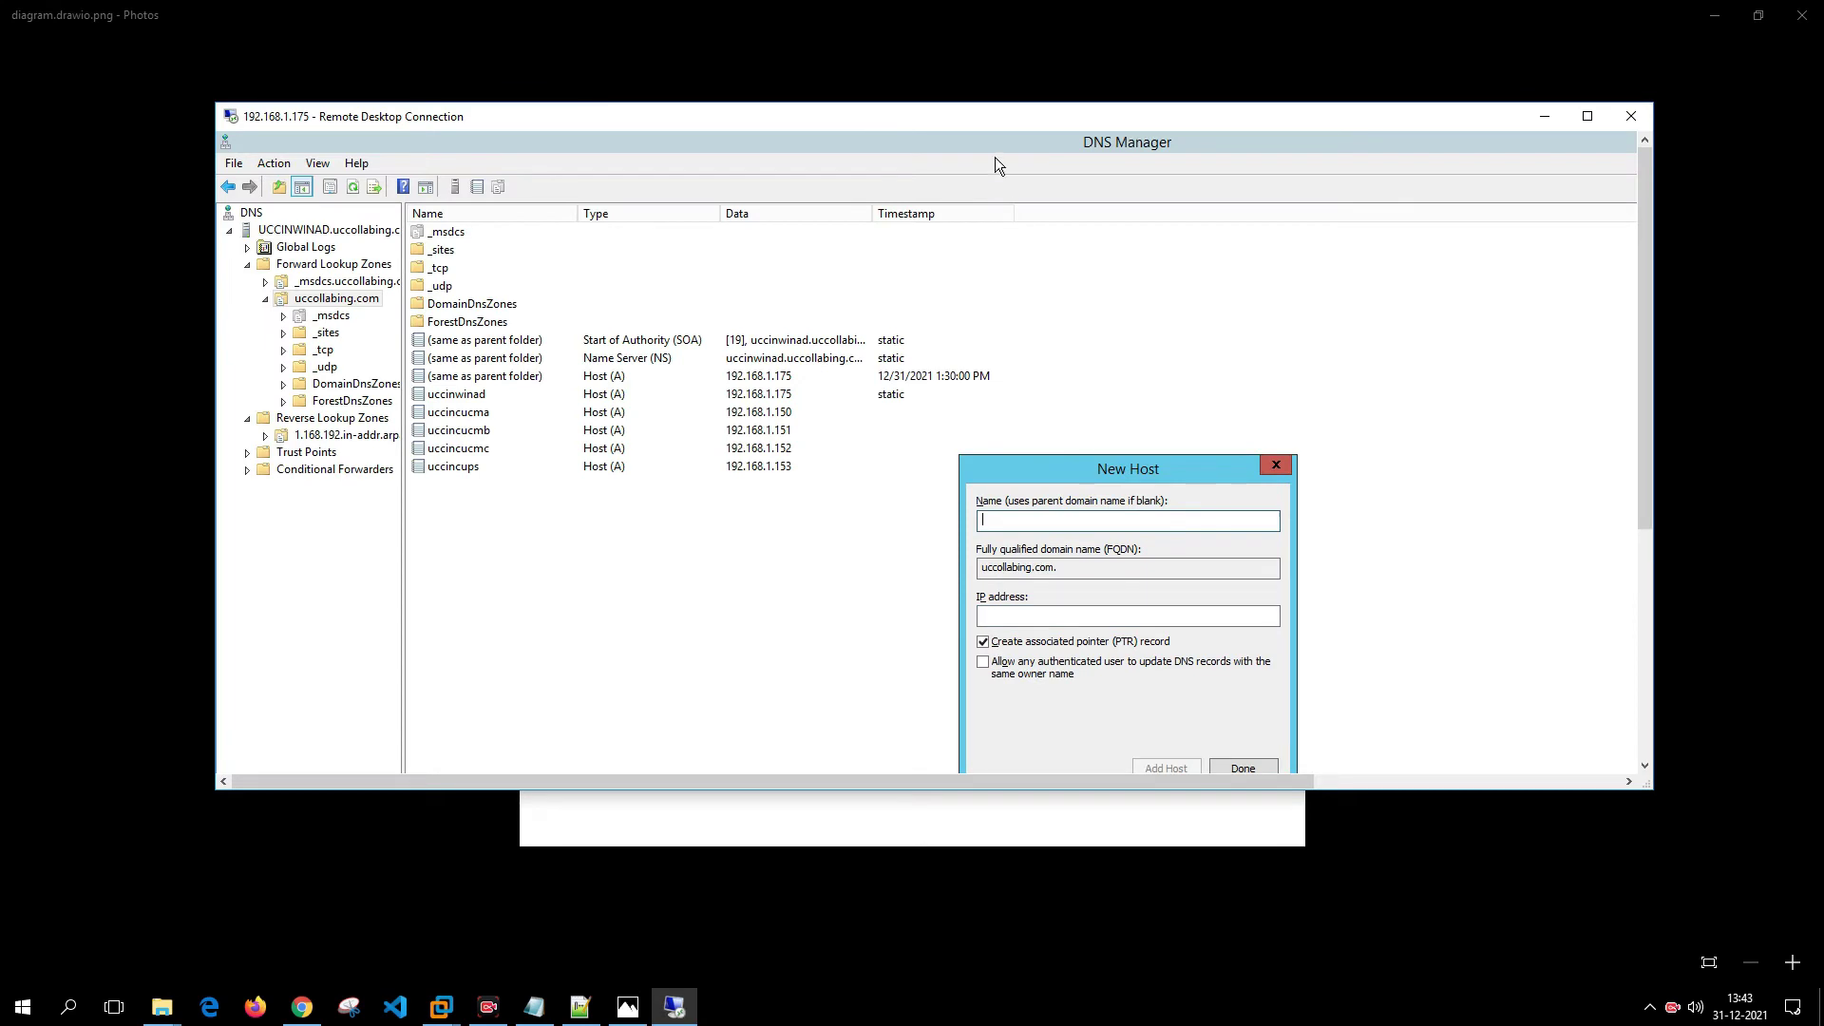
double_click(995, 116)
type("uc")
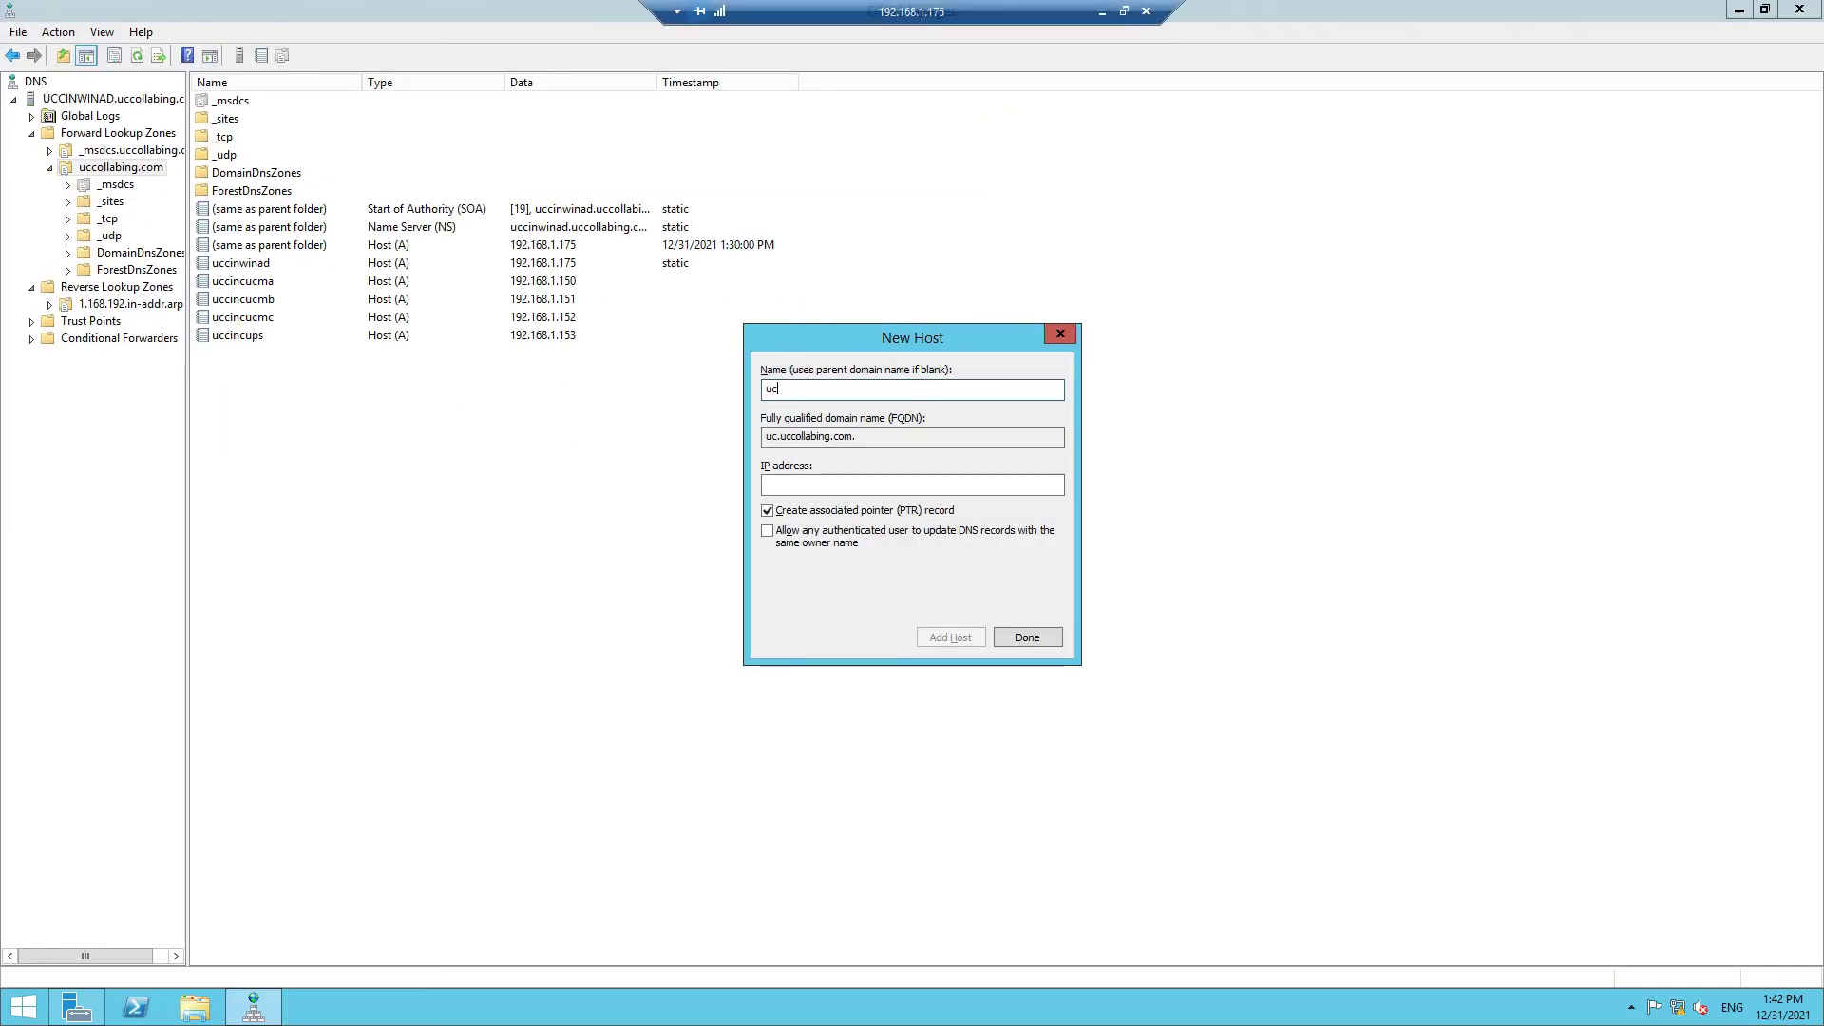
type("cincuc")
key("Tab")
key("Tab")
type("192.1")
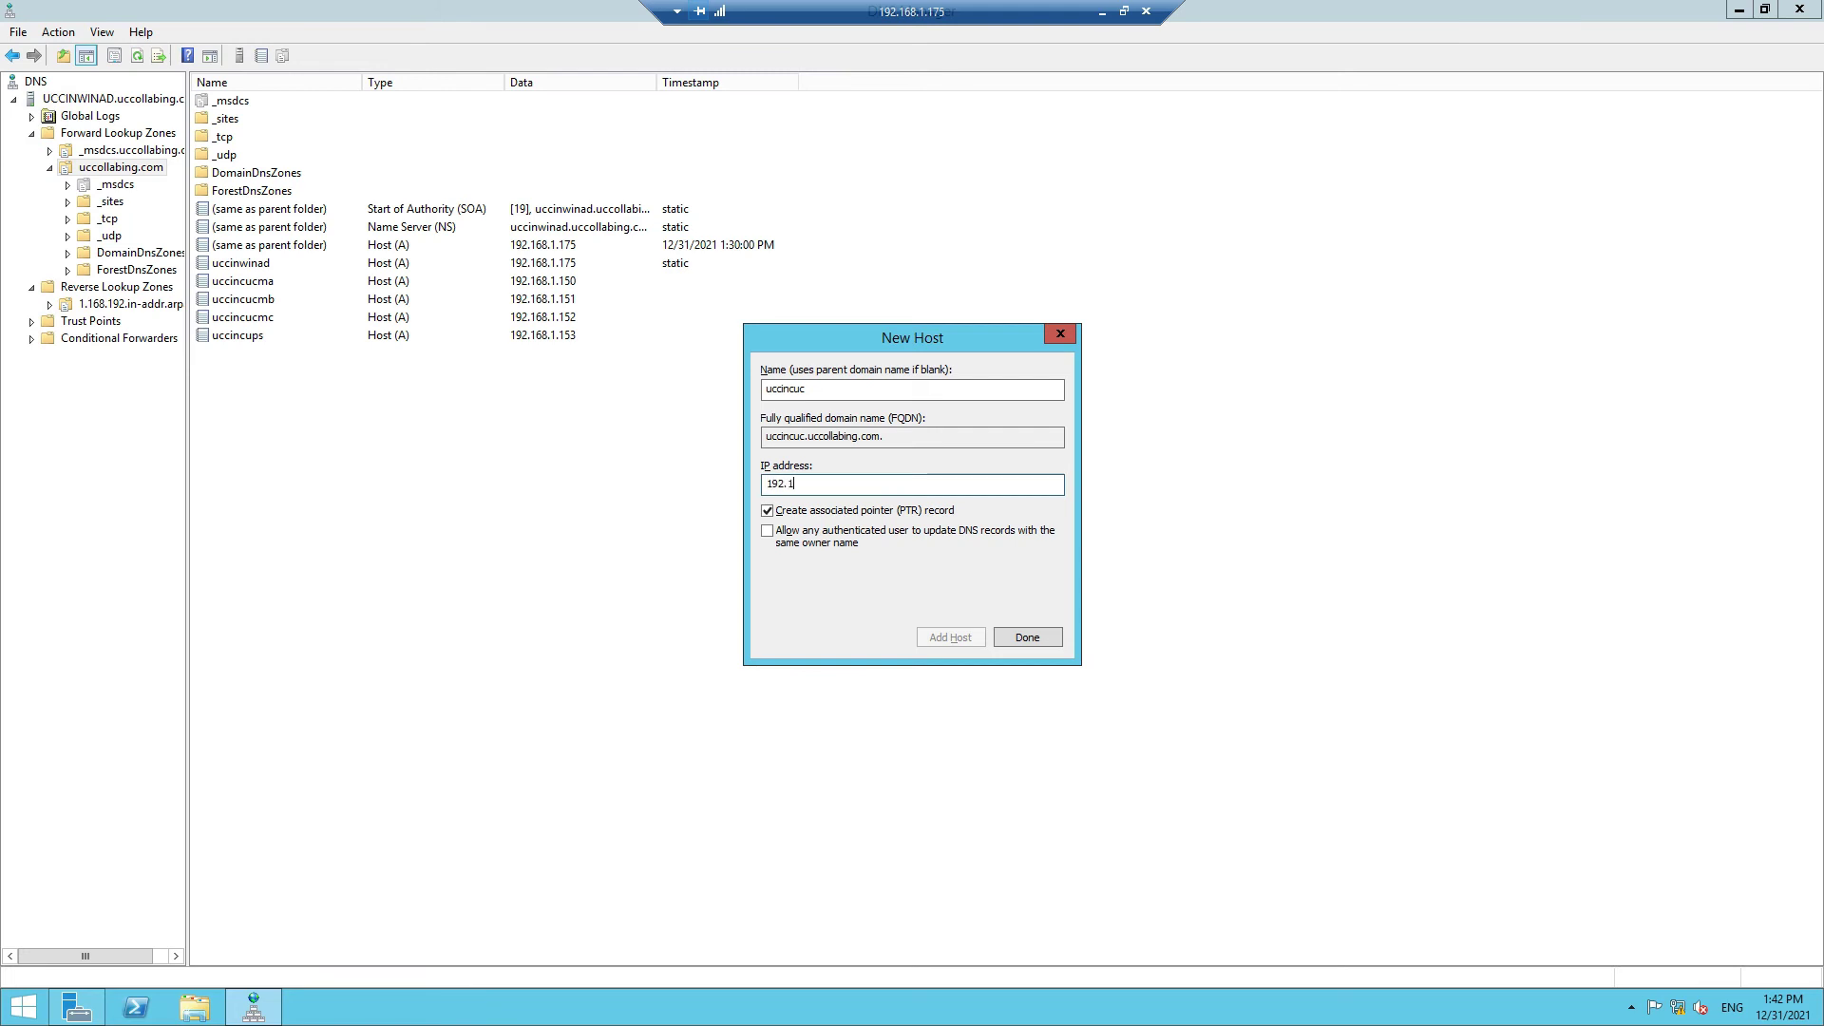
type("68.1.154")
left_click(1102, 10)
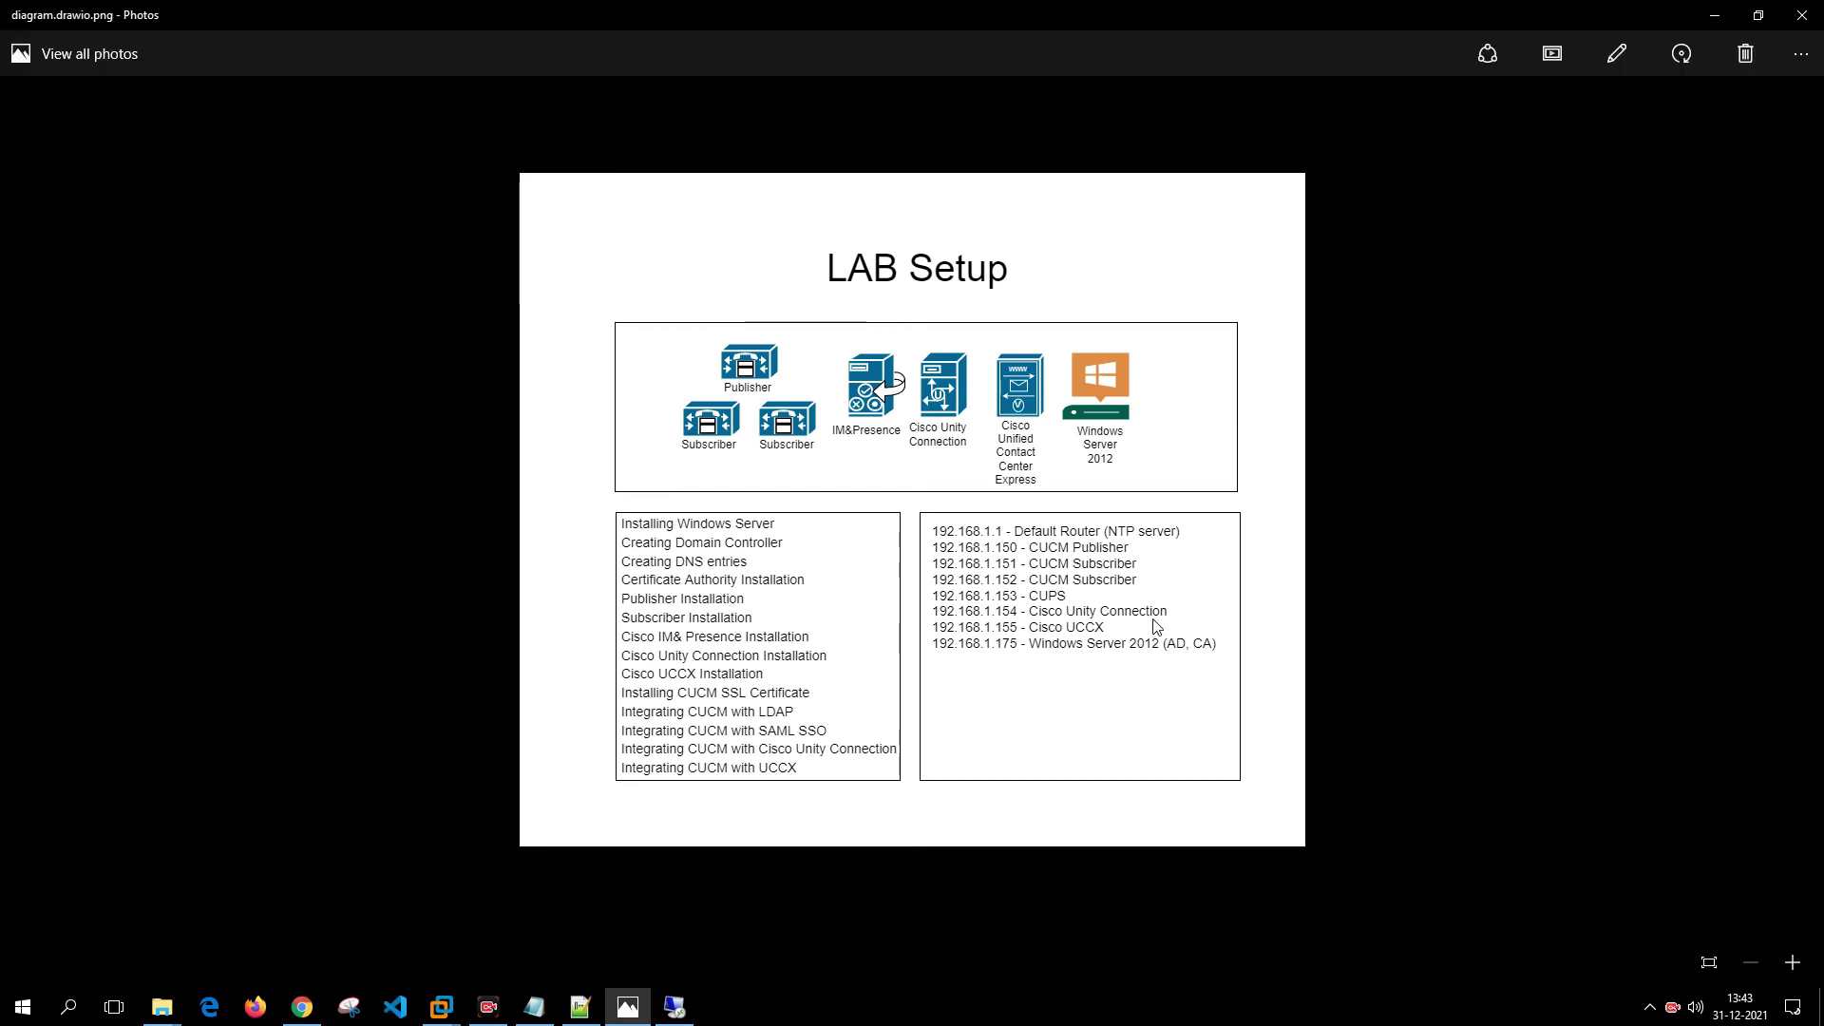
key("alt+Tab")
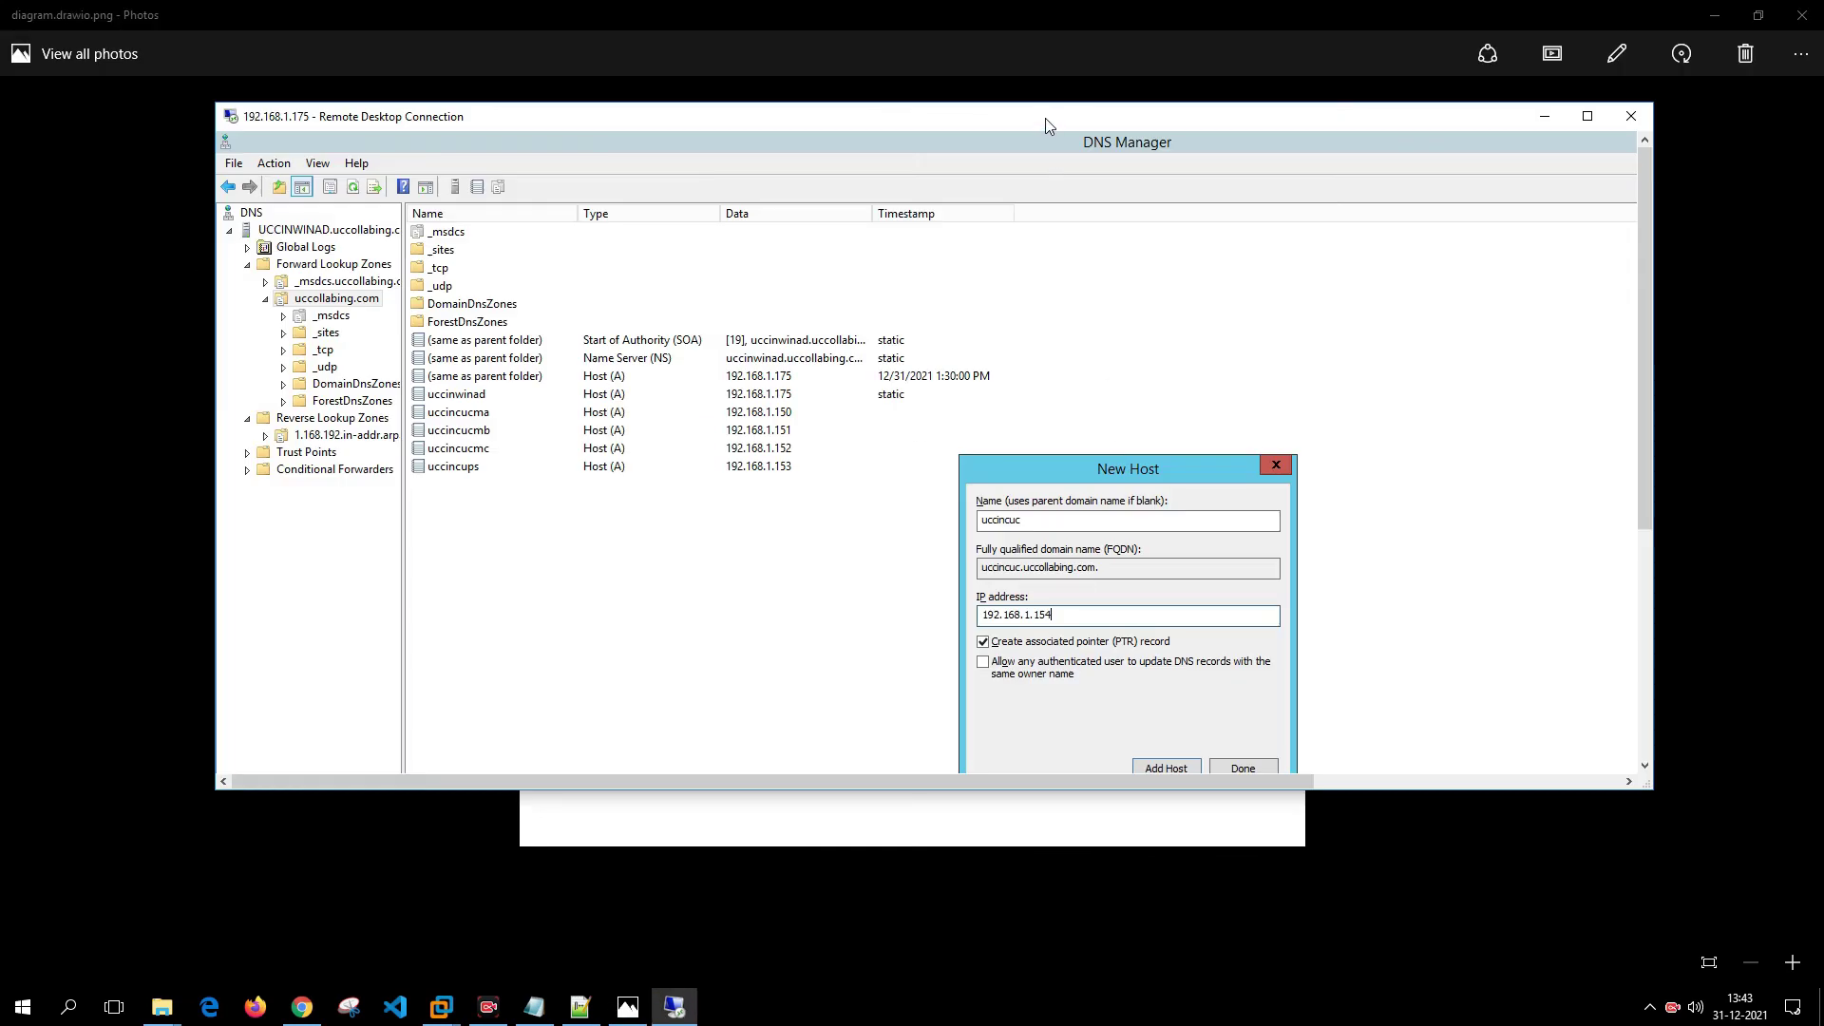
double_click(1045, 118)
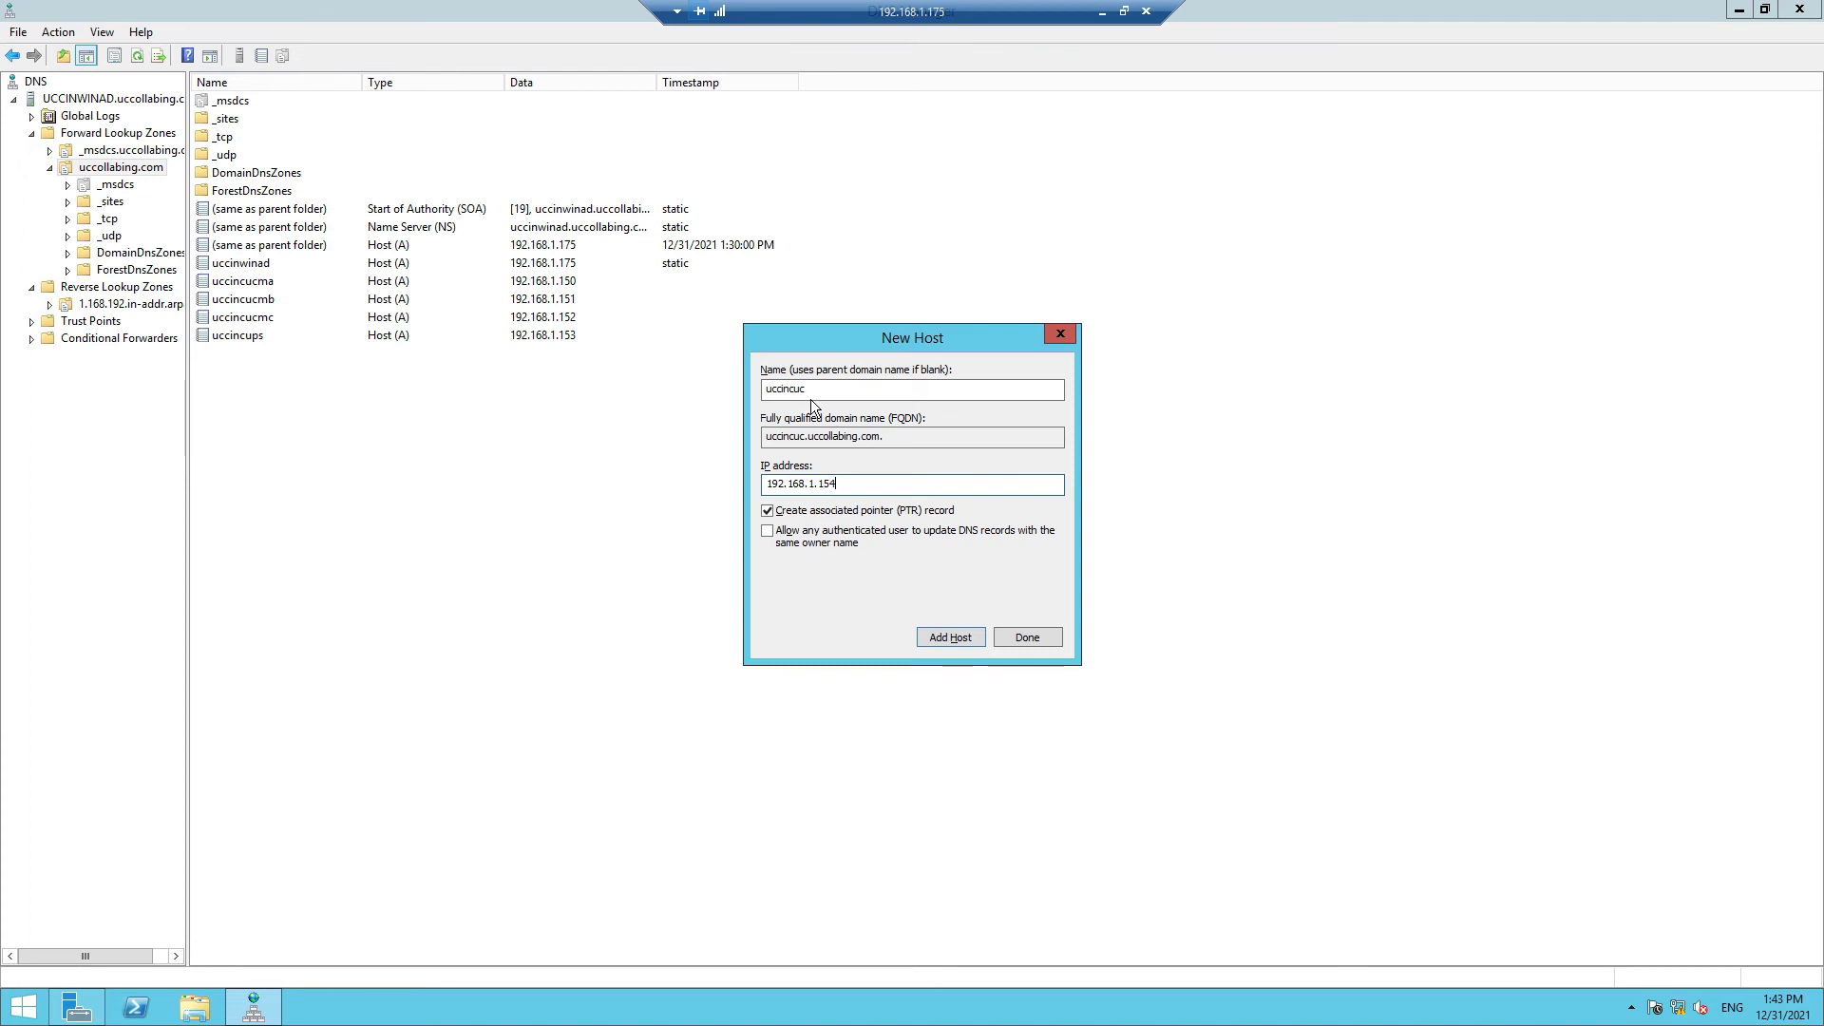
left_click(975, 637)
left_click(1059, 567)
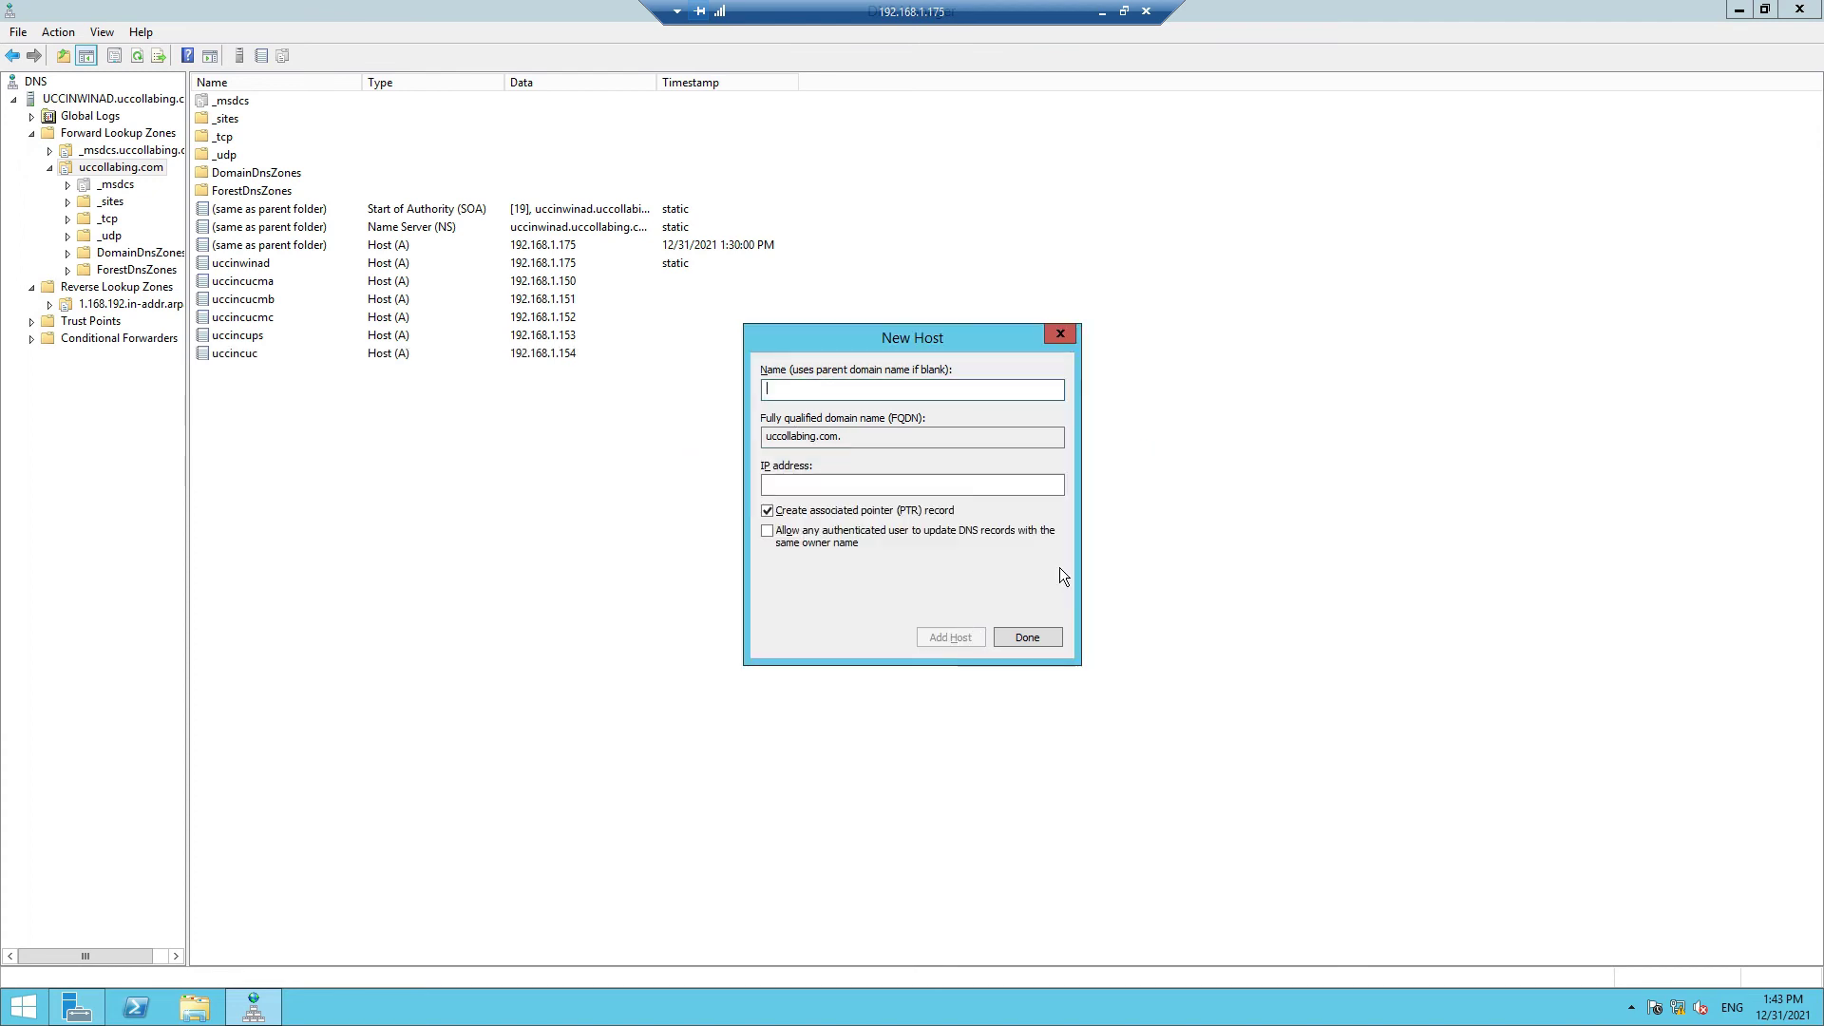
key("ctrl+alt+Break")
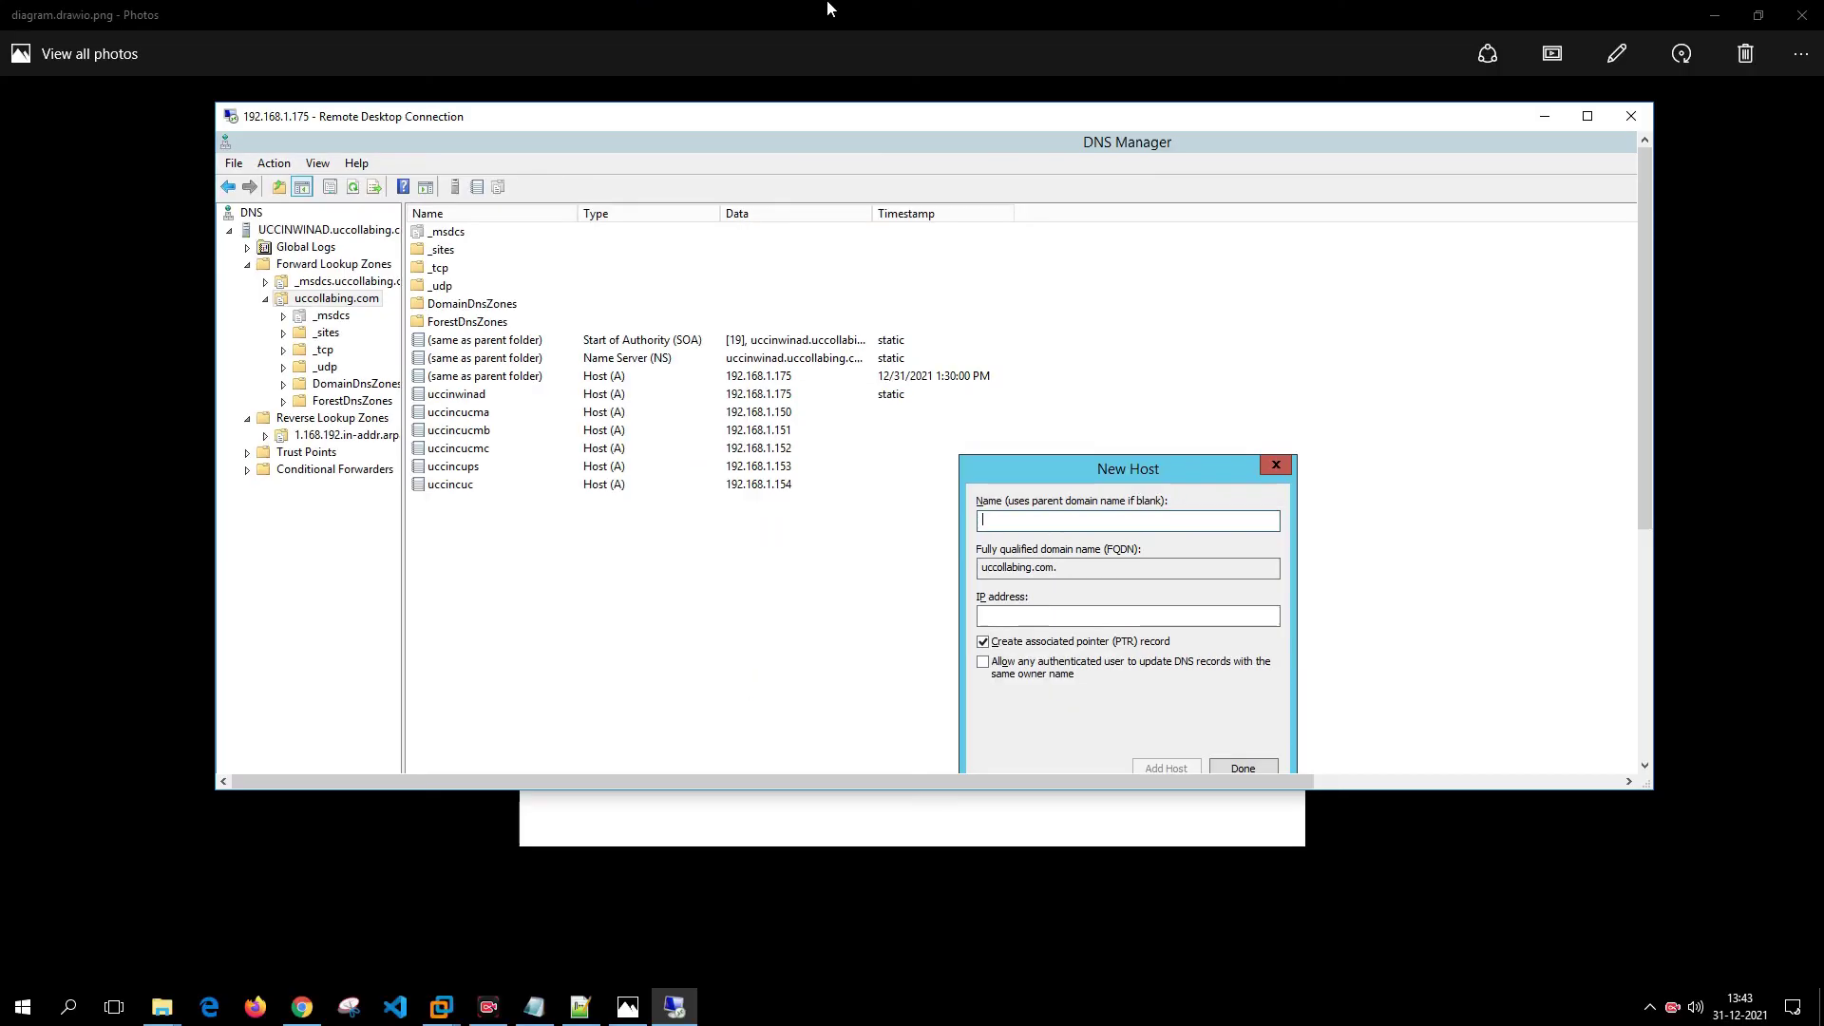
key("alt+Tab")
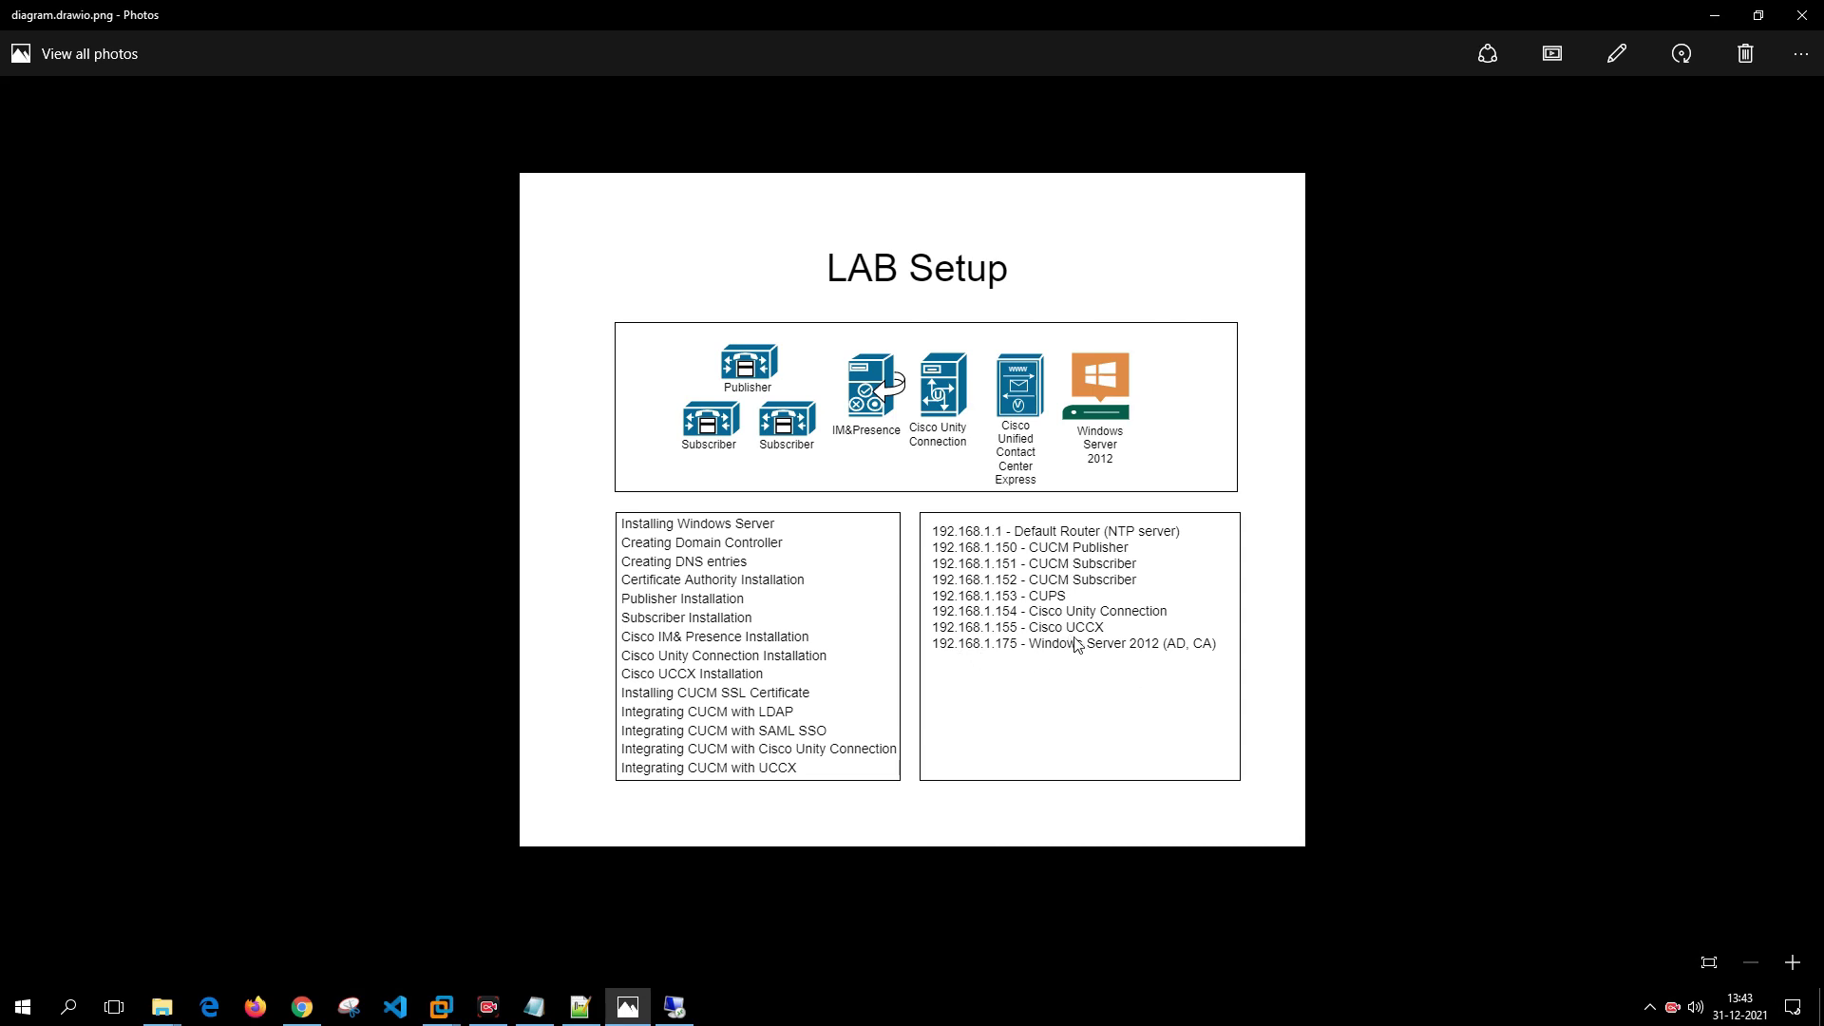
key("alt+Tab")
- Add host uccinuccx at 192.168.1.155 with its PTR record, then close the New Host form
double_click(992, 95)
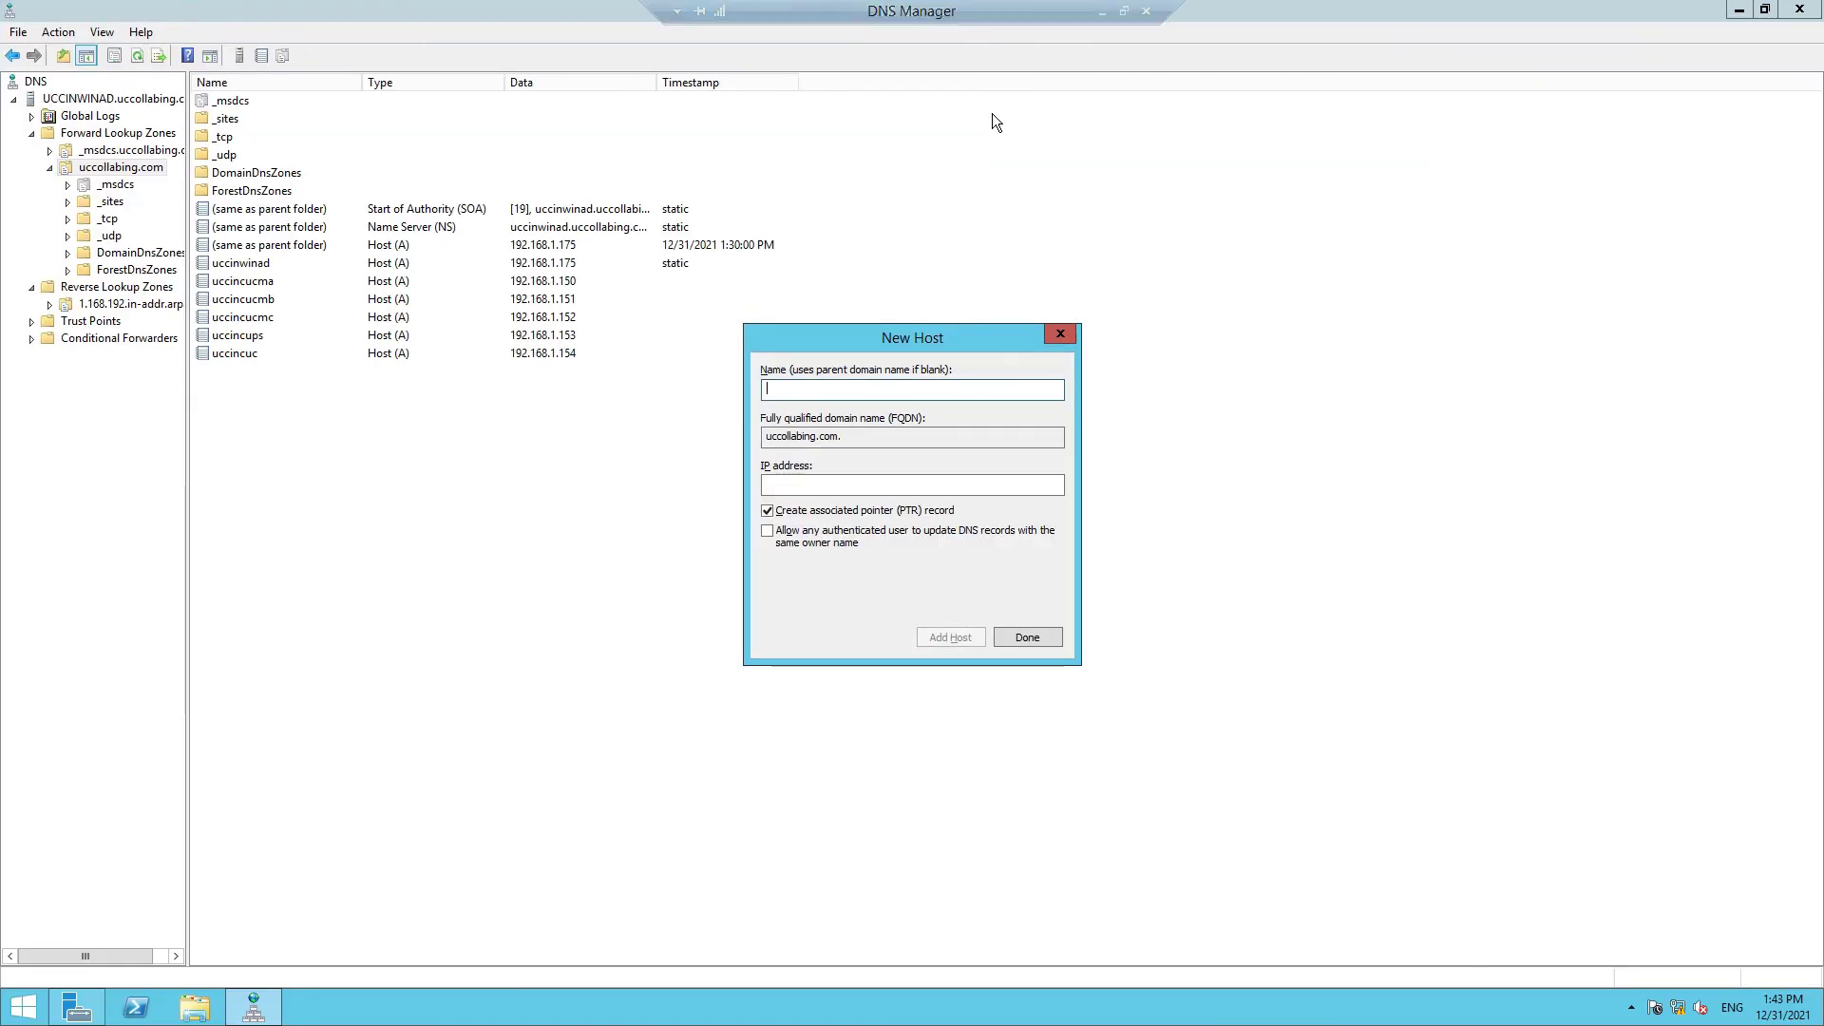
type("uccin")
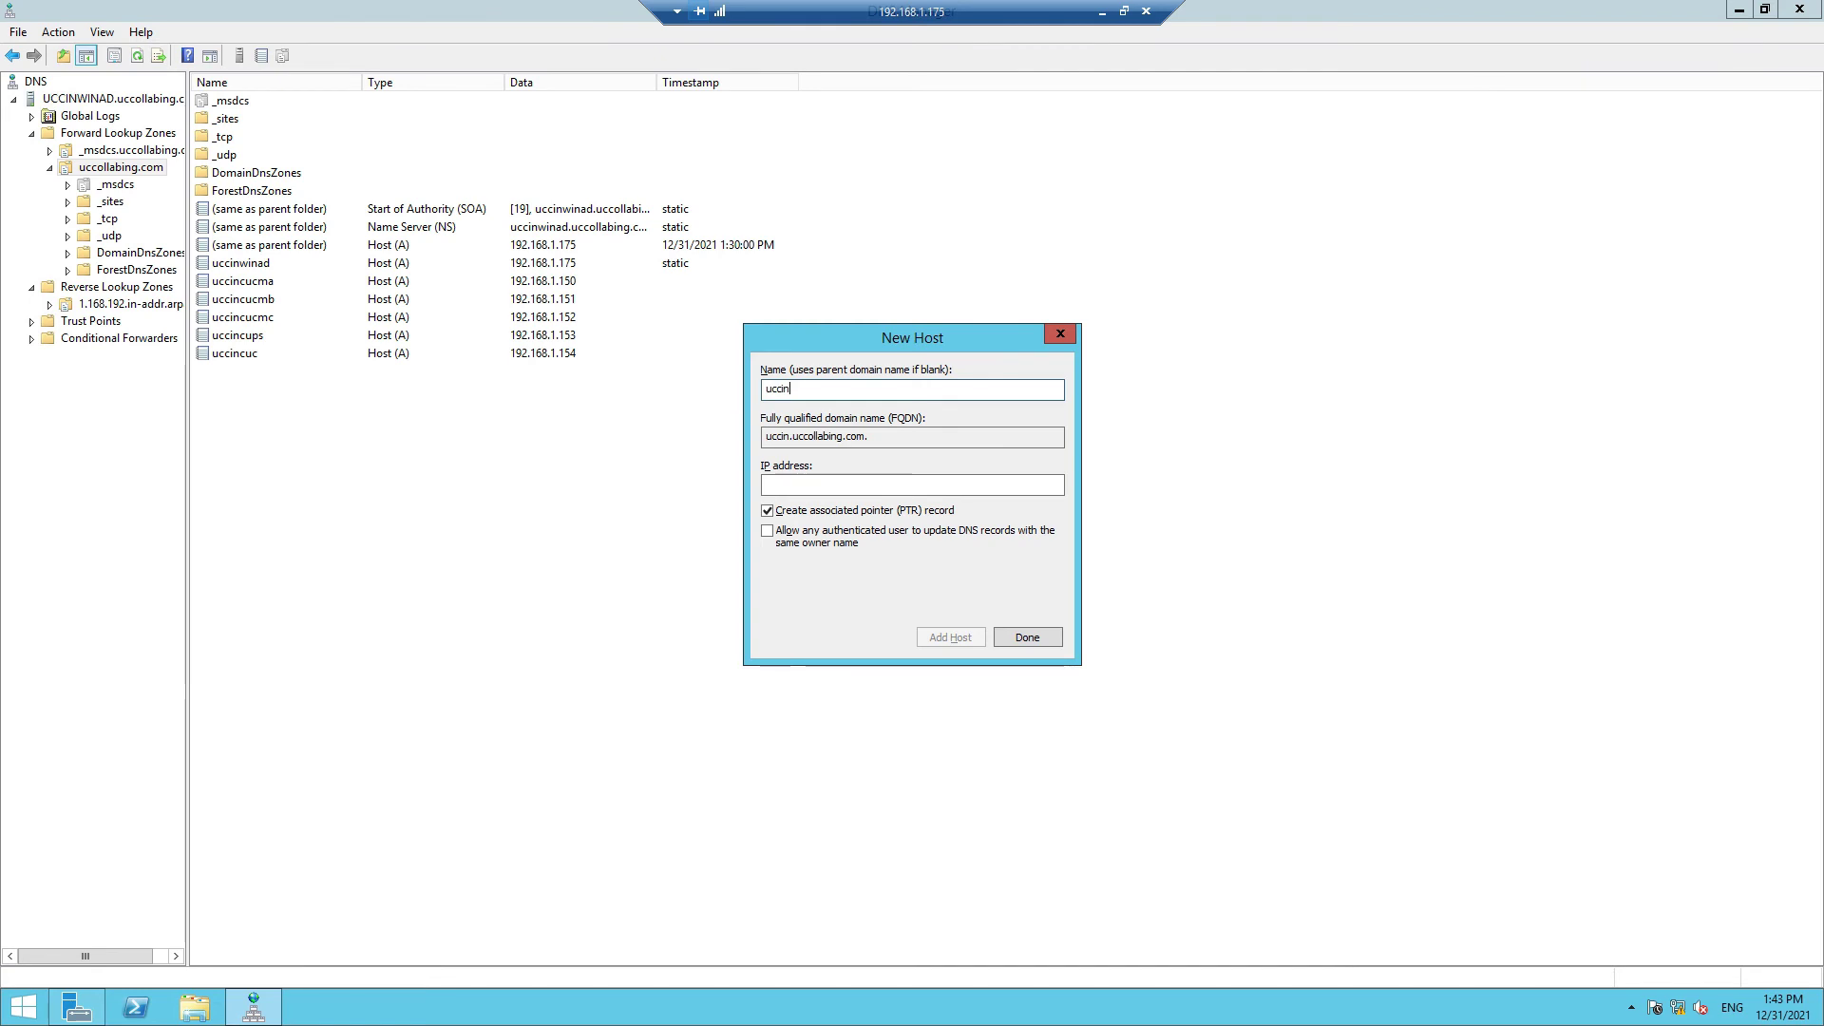
type("uccx")
key("Tab")
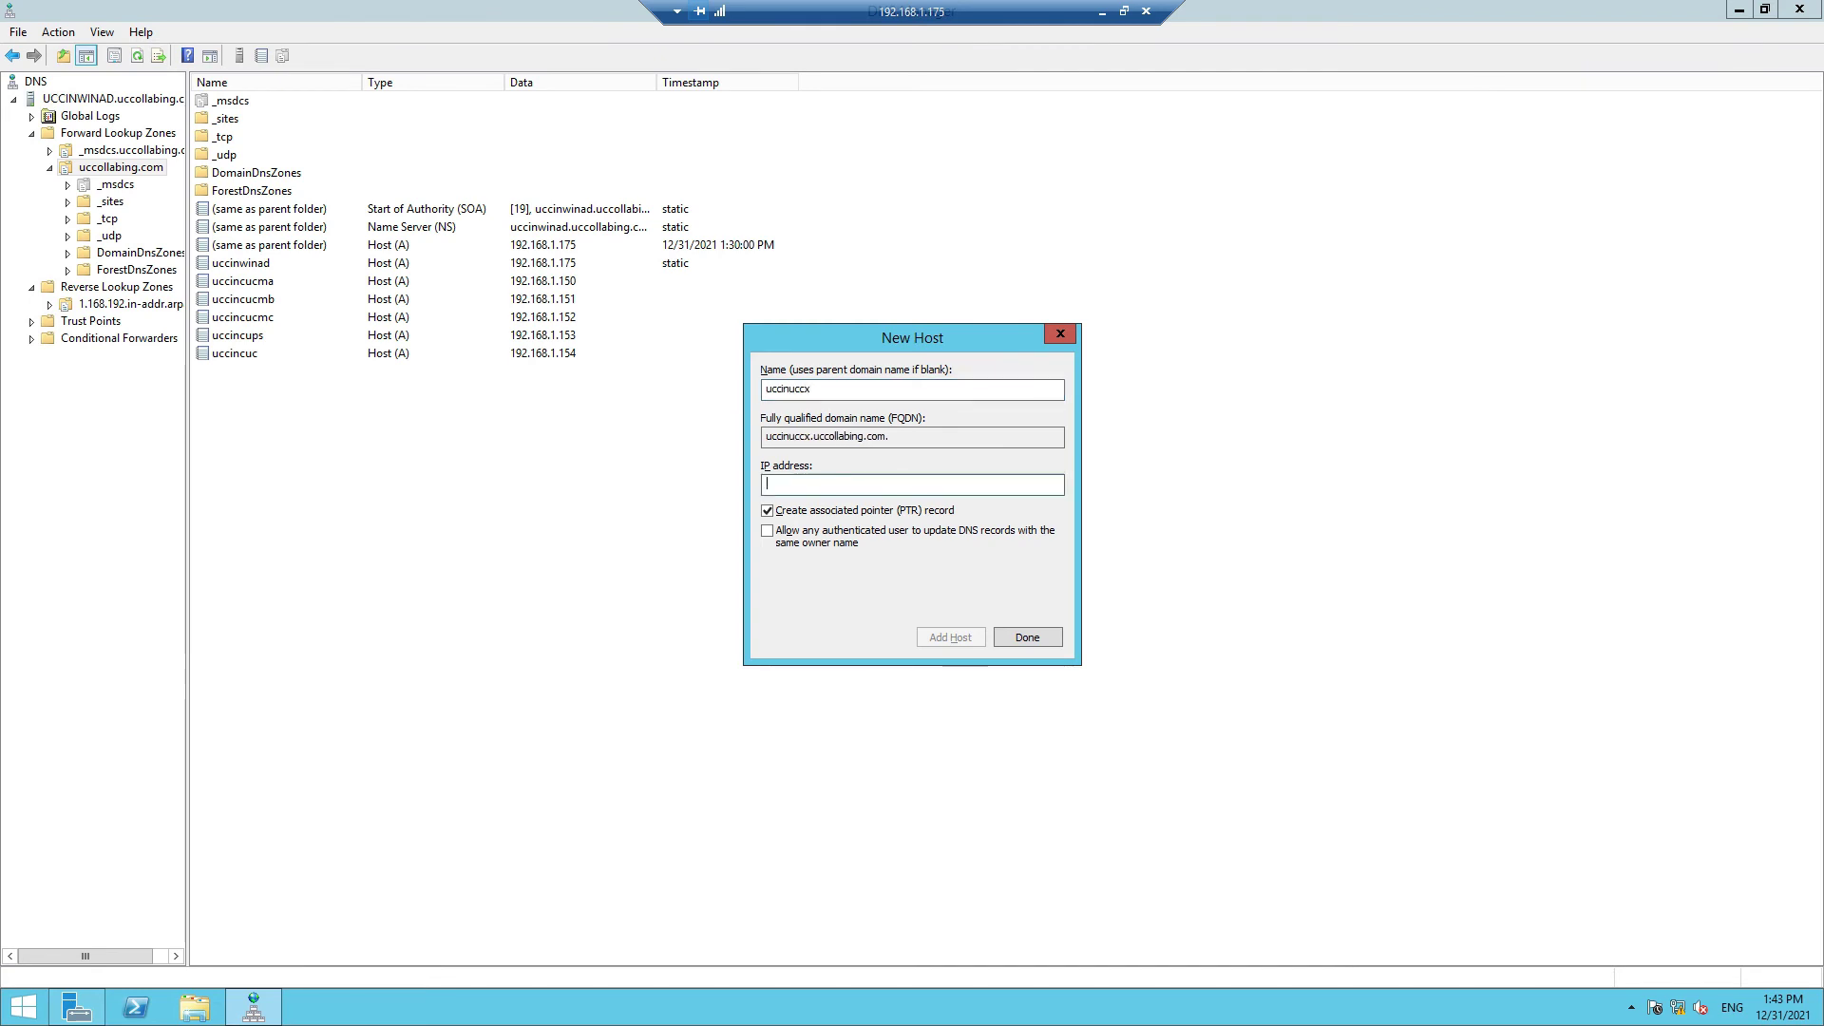
type("192.168.")
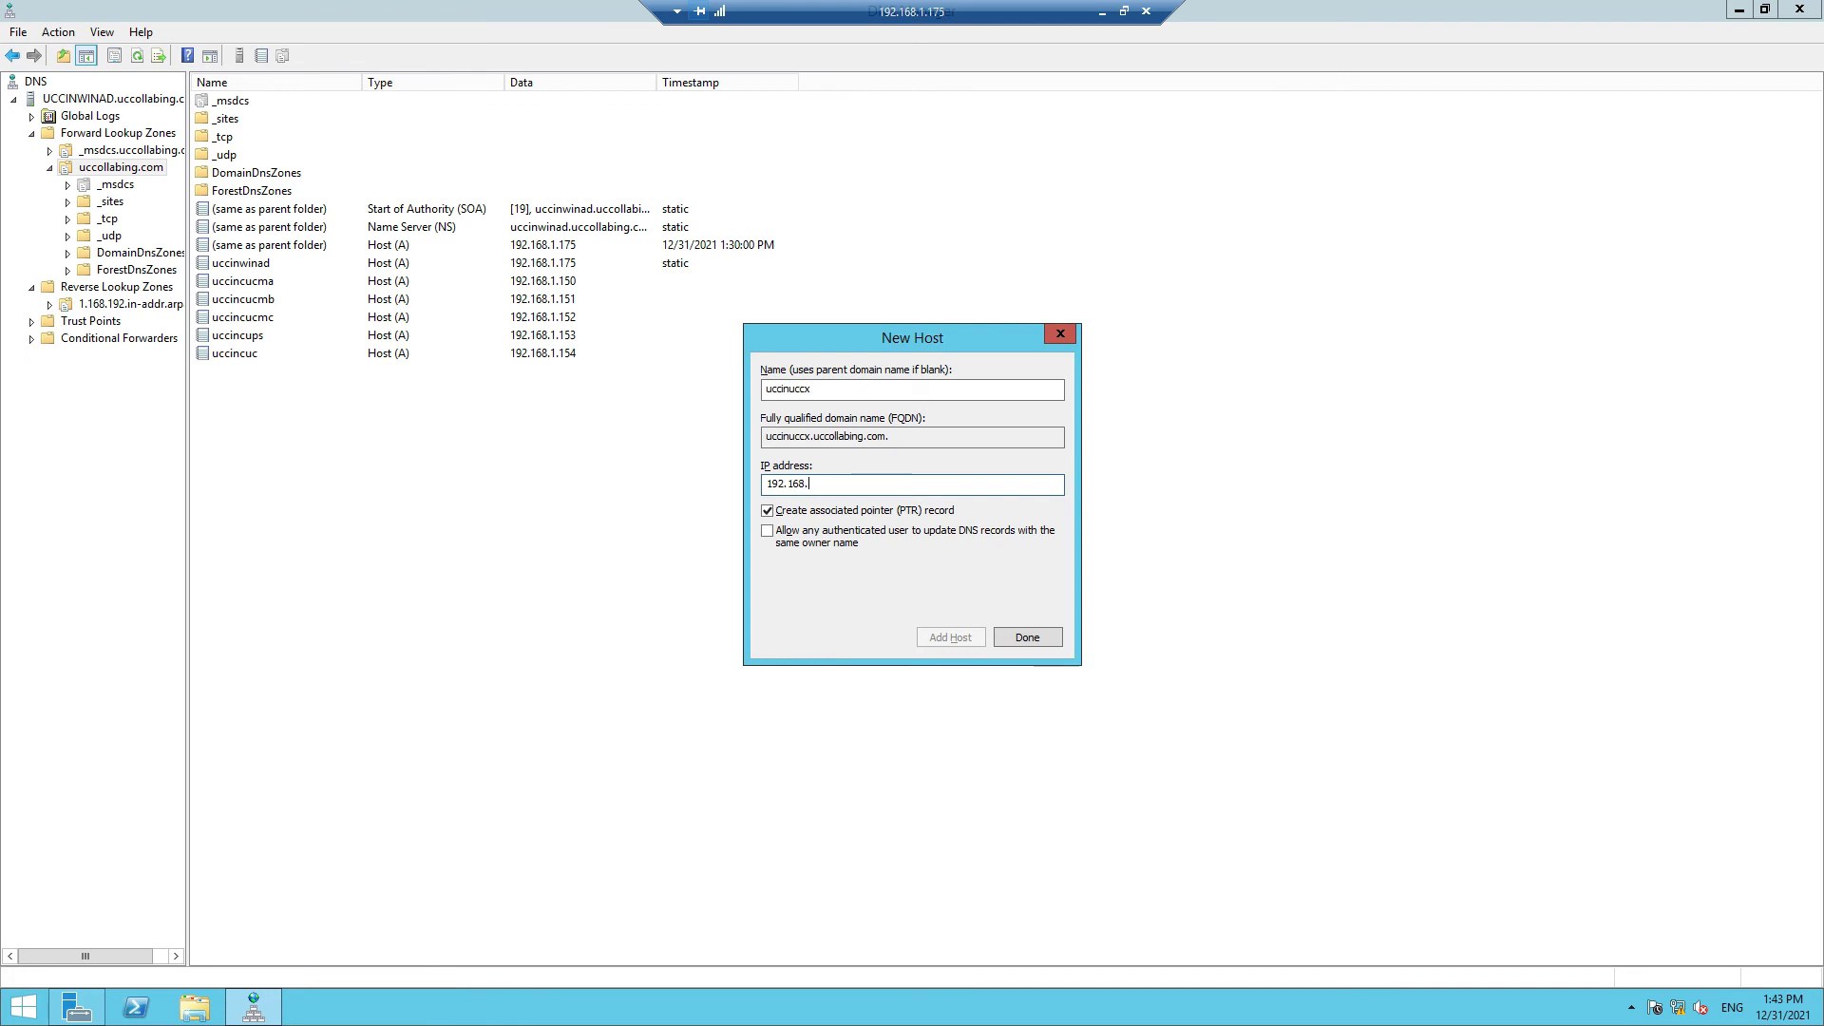
type("1.155")
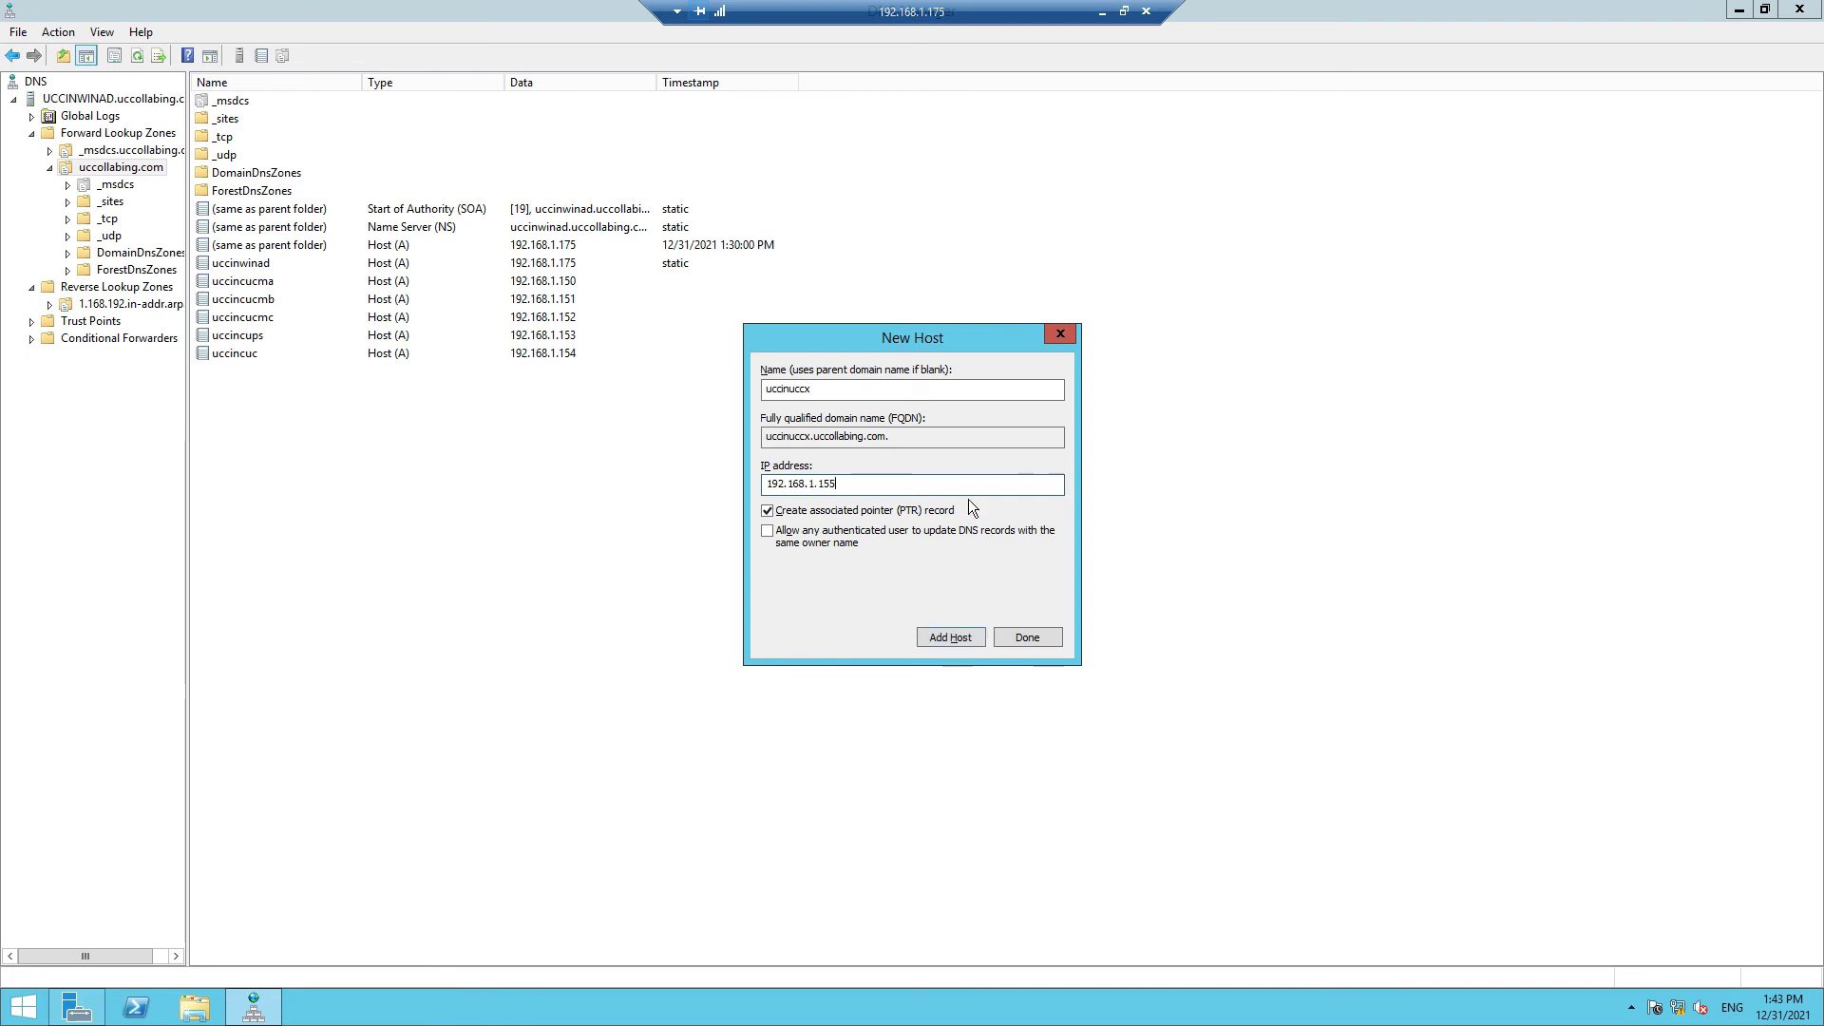
left_click(945, 638)
left_click(1093, 575)
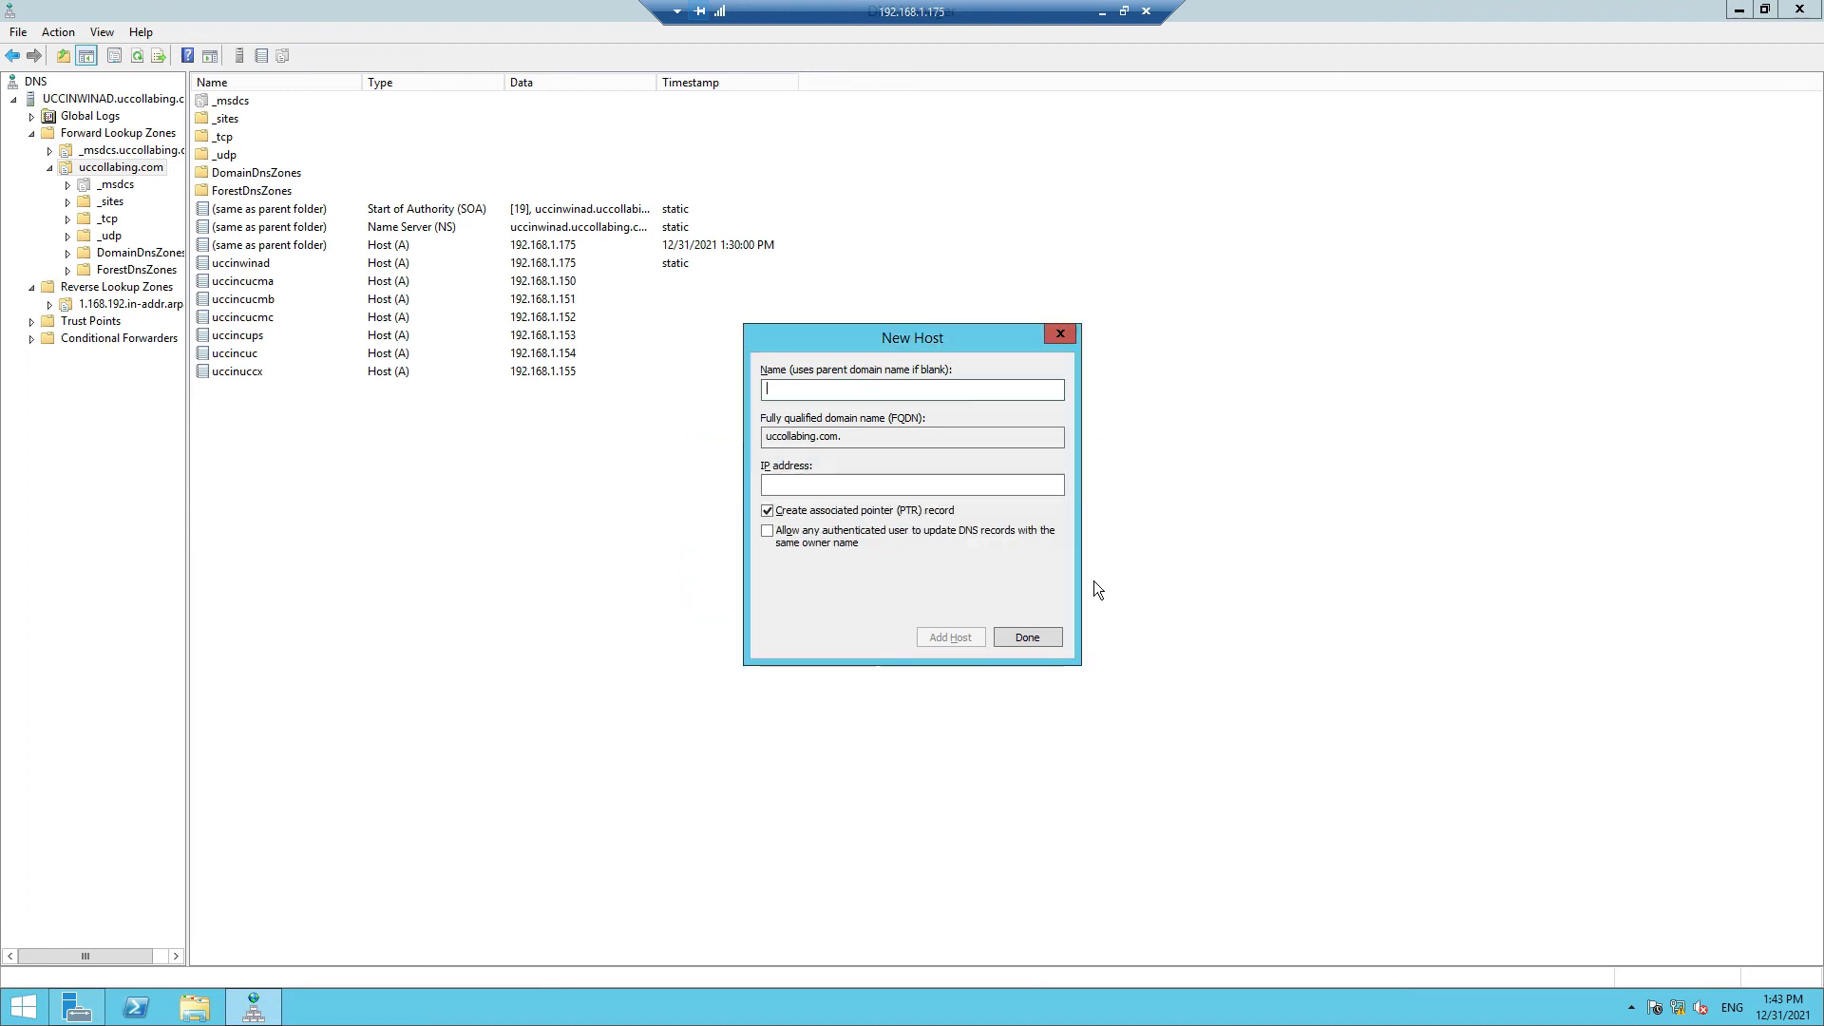
left_click(1047, 638)
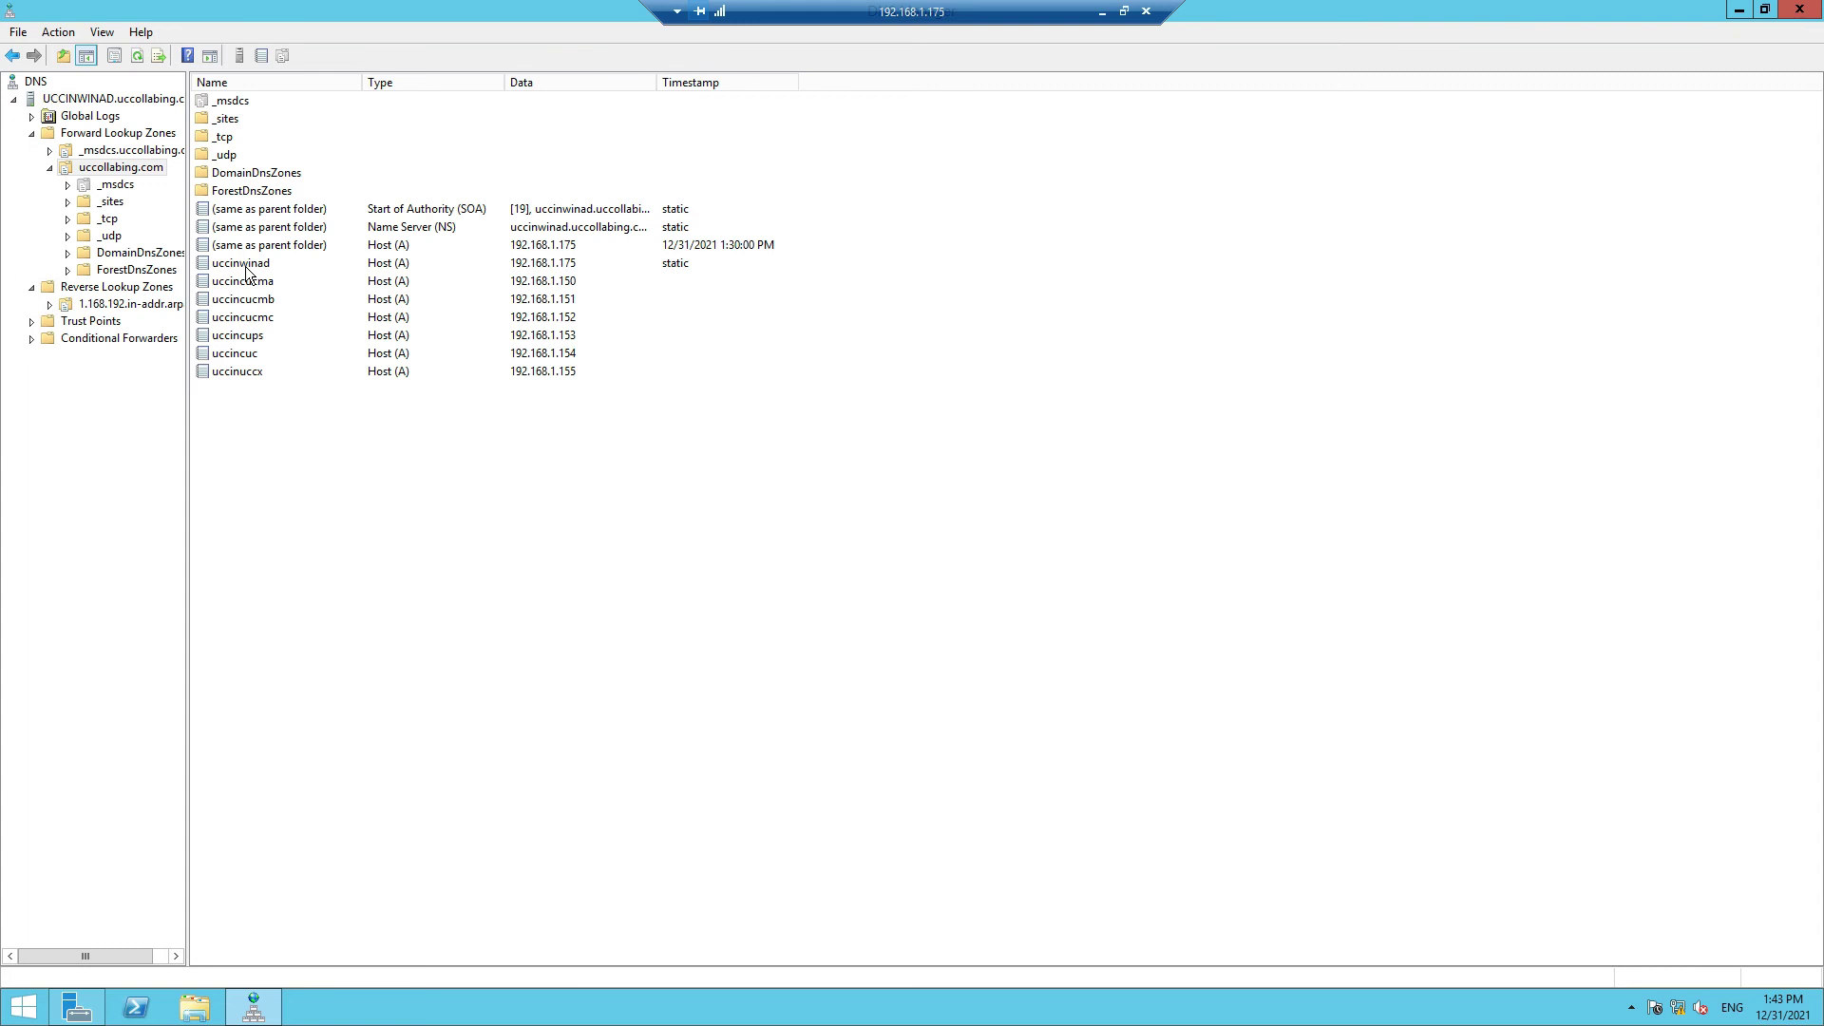
- In a Command Prompt, run nslookup uccincucma and confirm it resolves to 192.168.1.150
key("super+r")
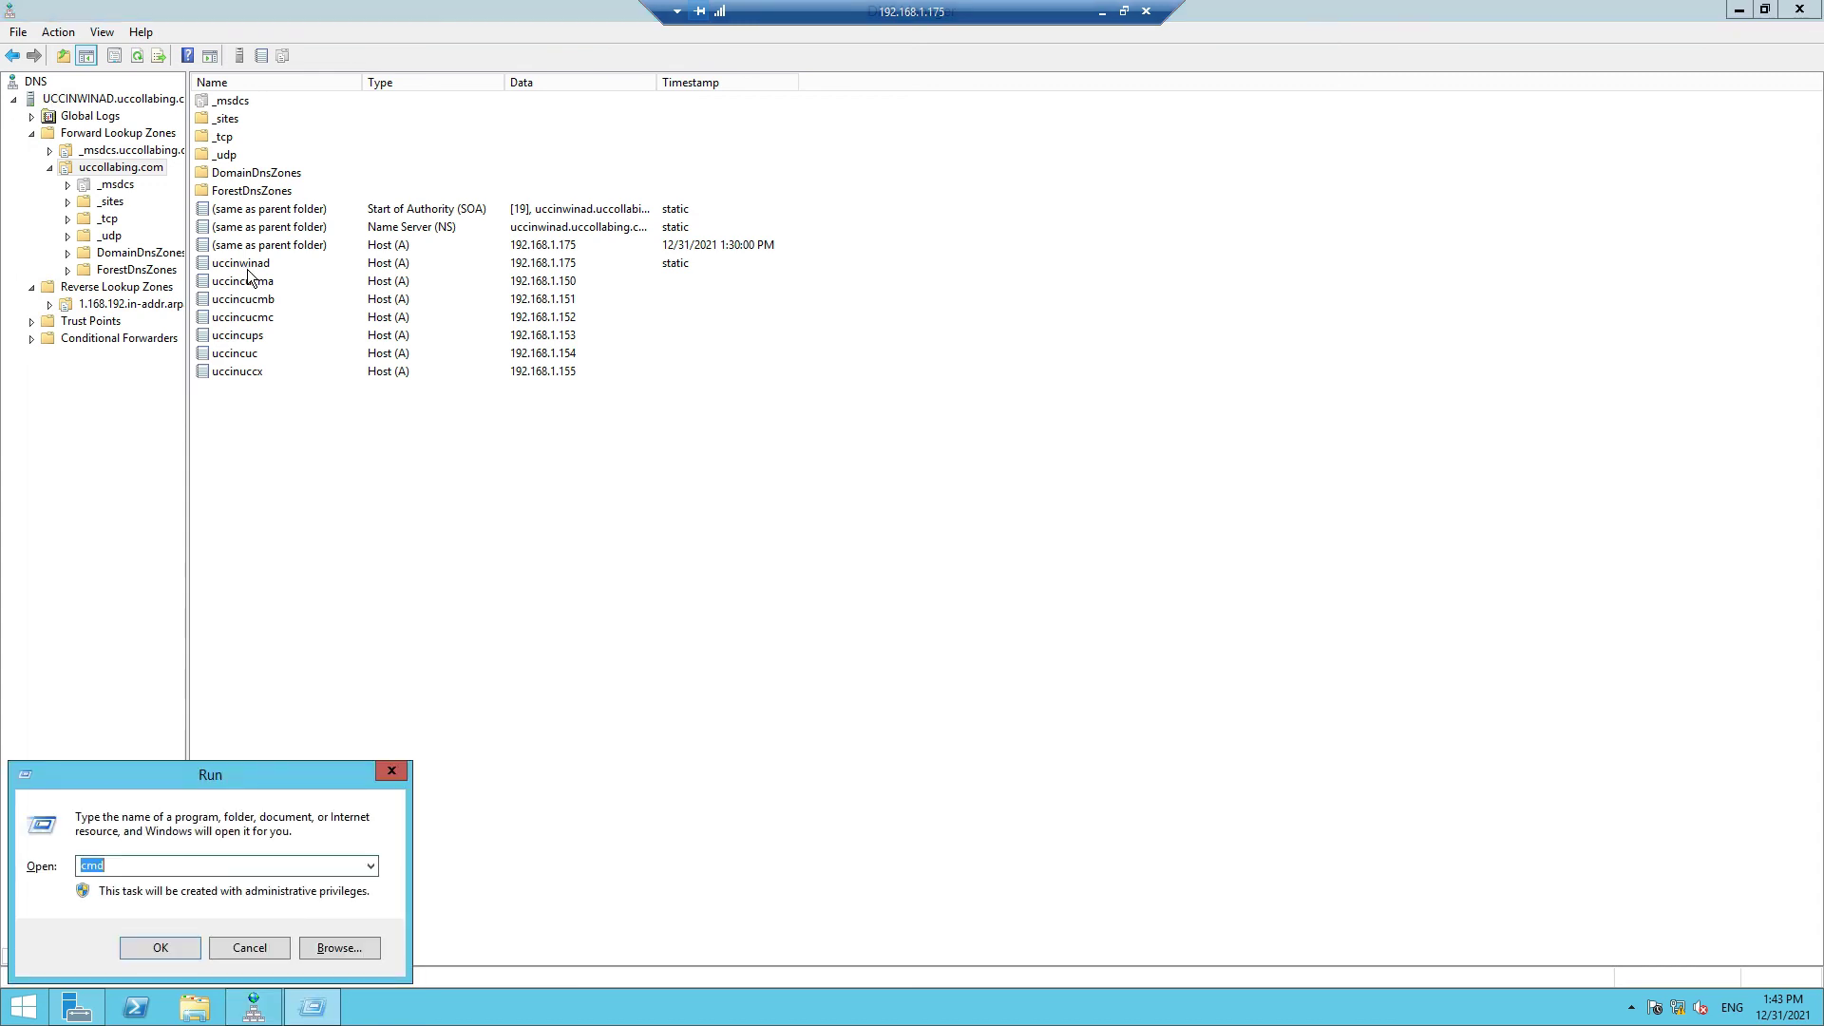
type("cmd")
key("Return")
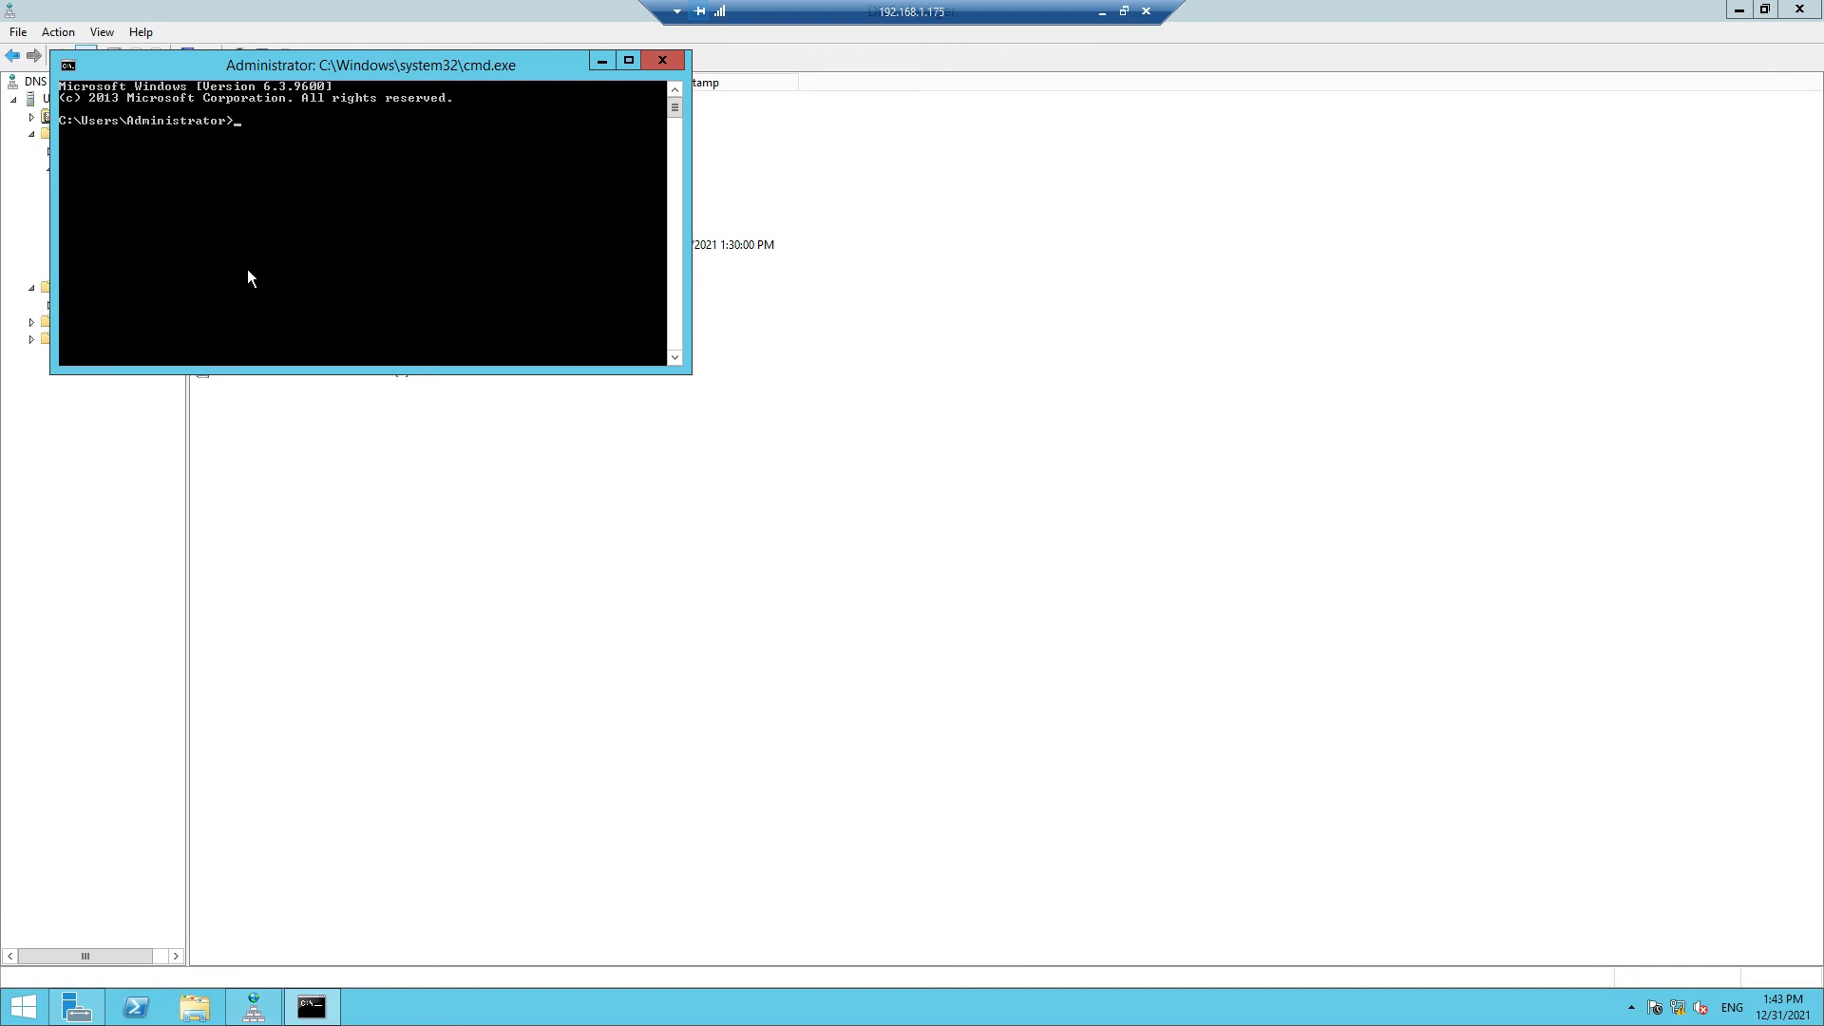
type("nslookup")
left_click_drag(341, 66, 925, 344)
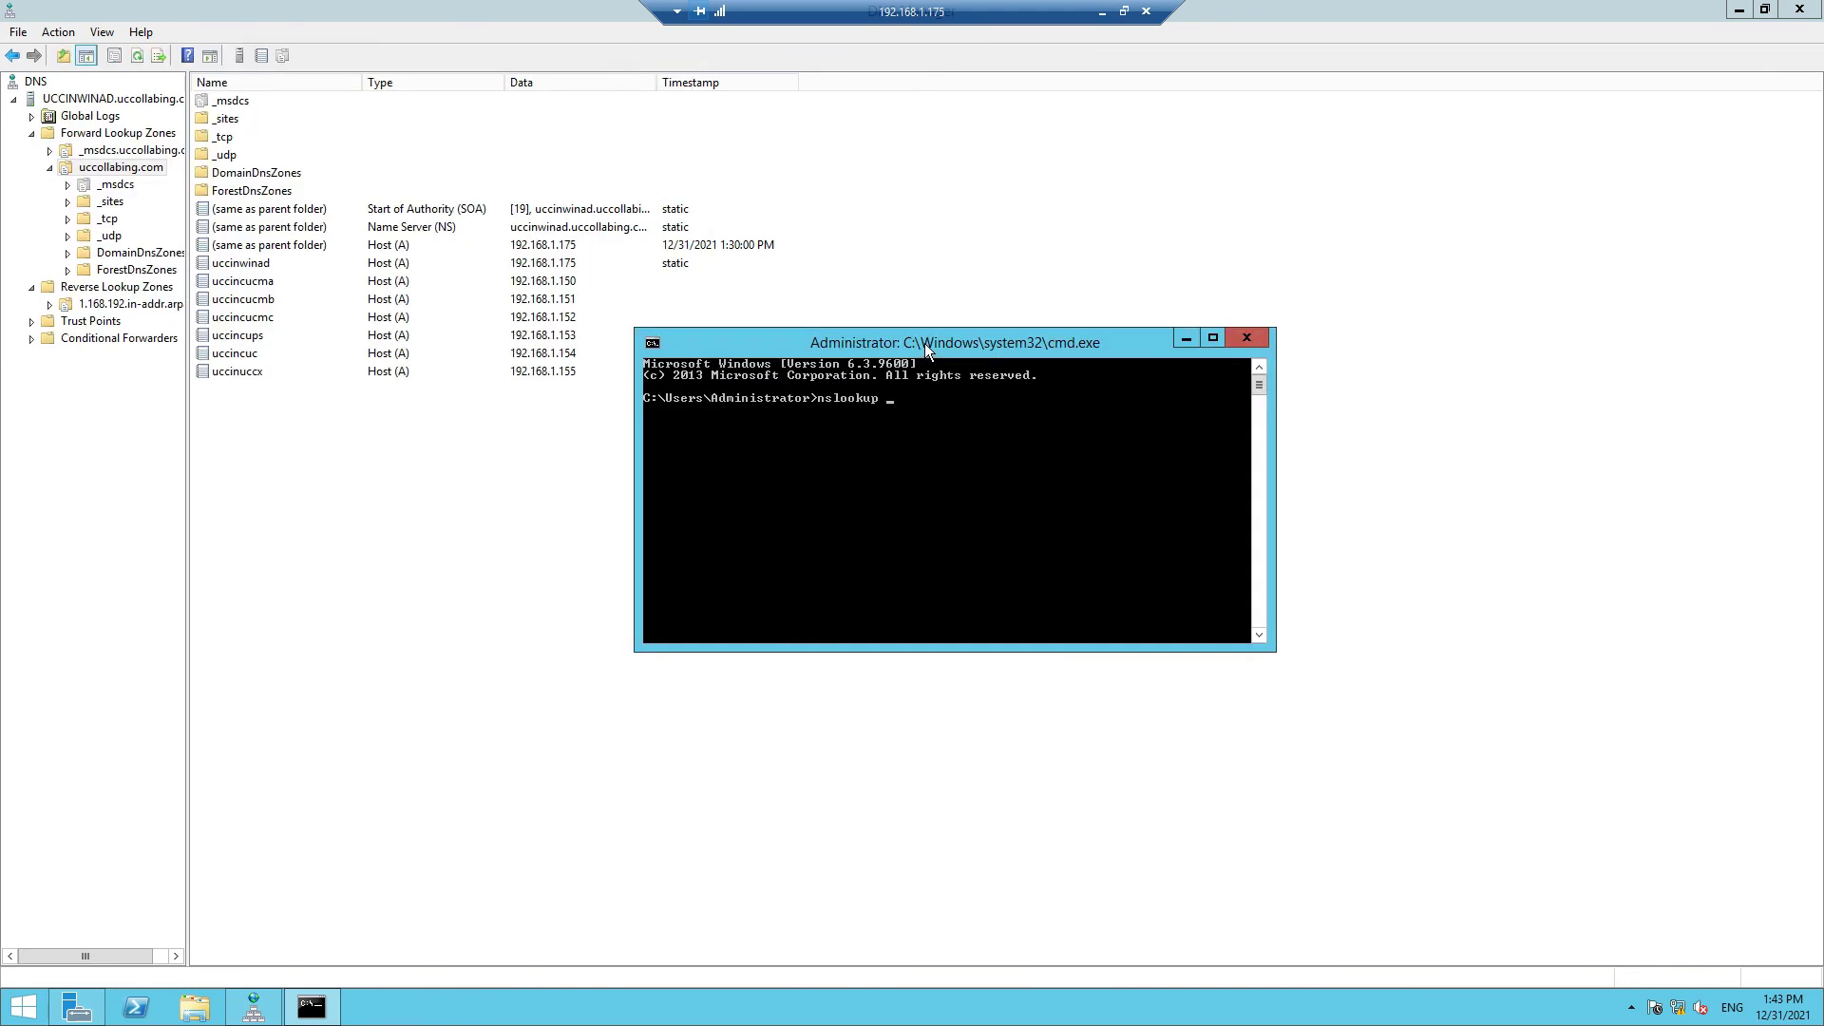
type("p uccincucma")
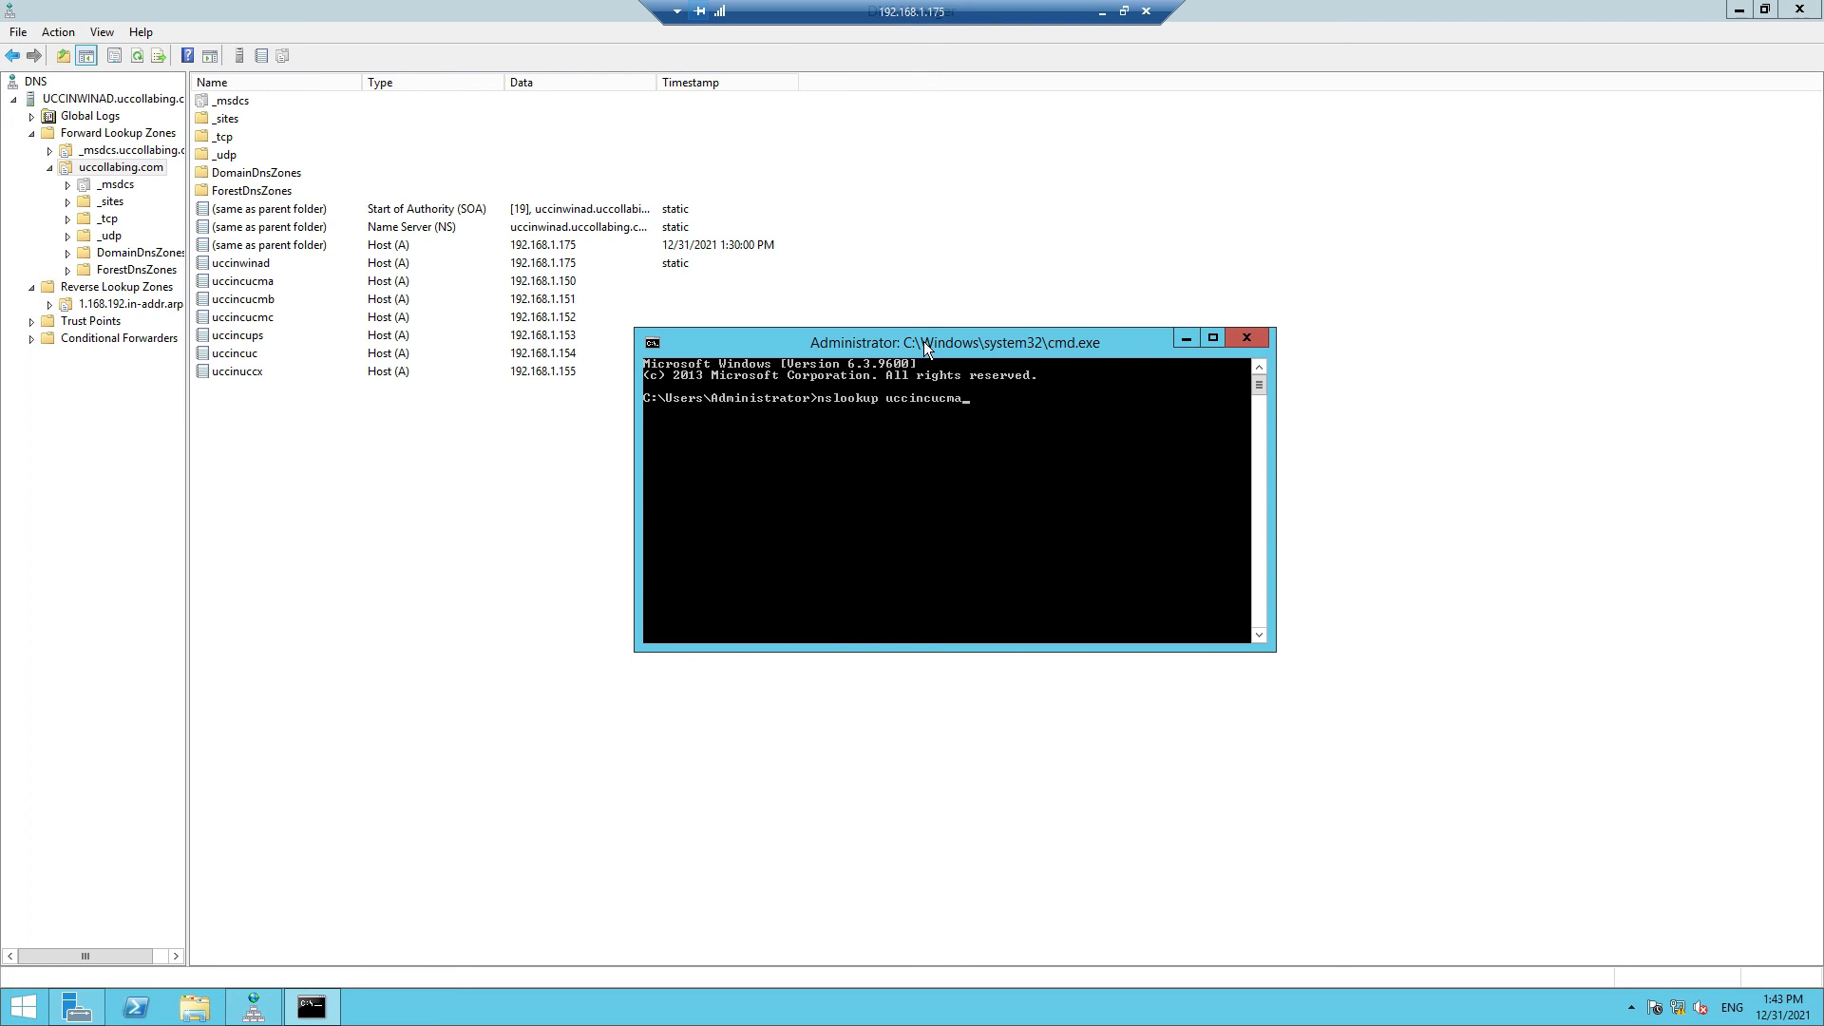
key("Return")
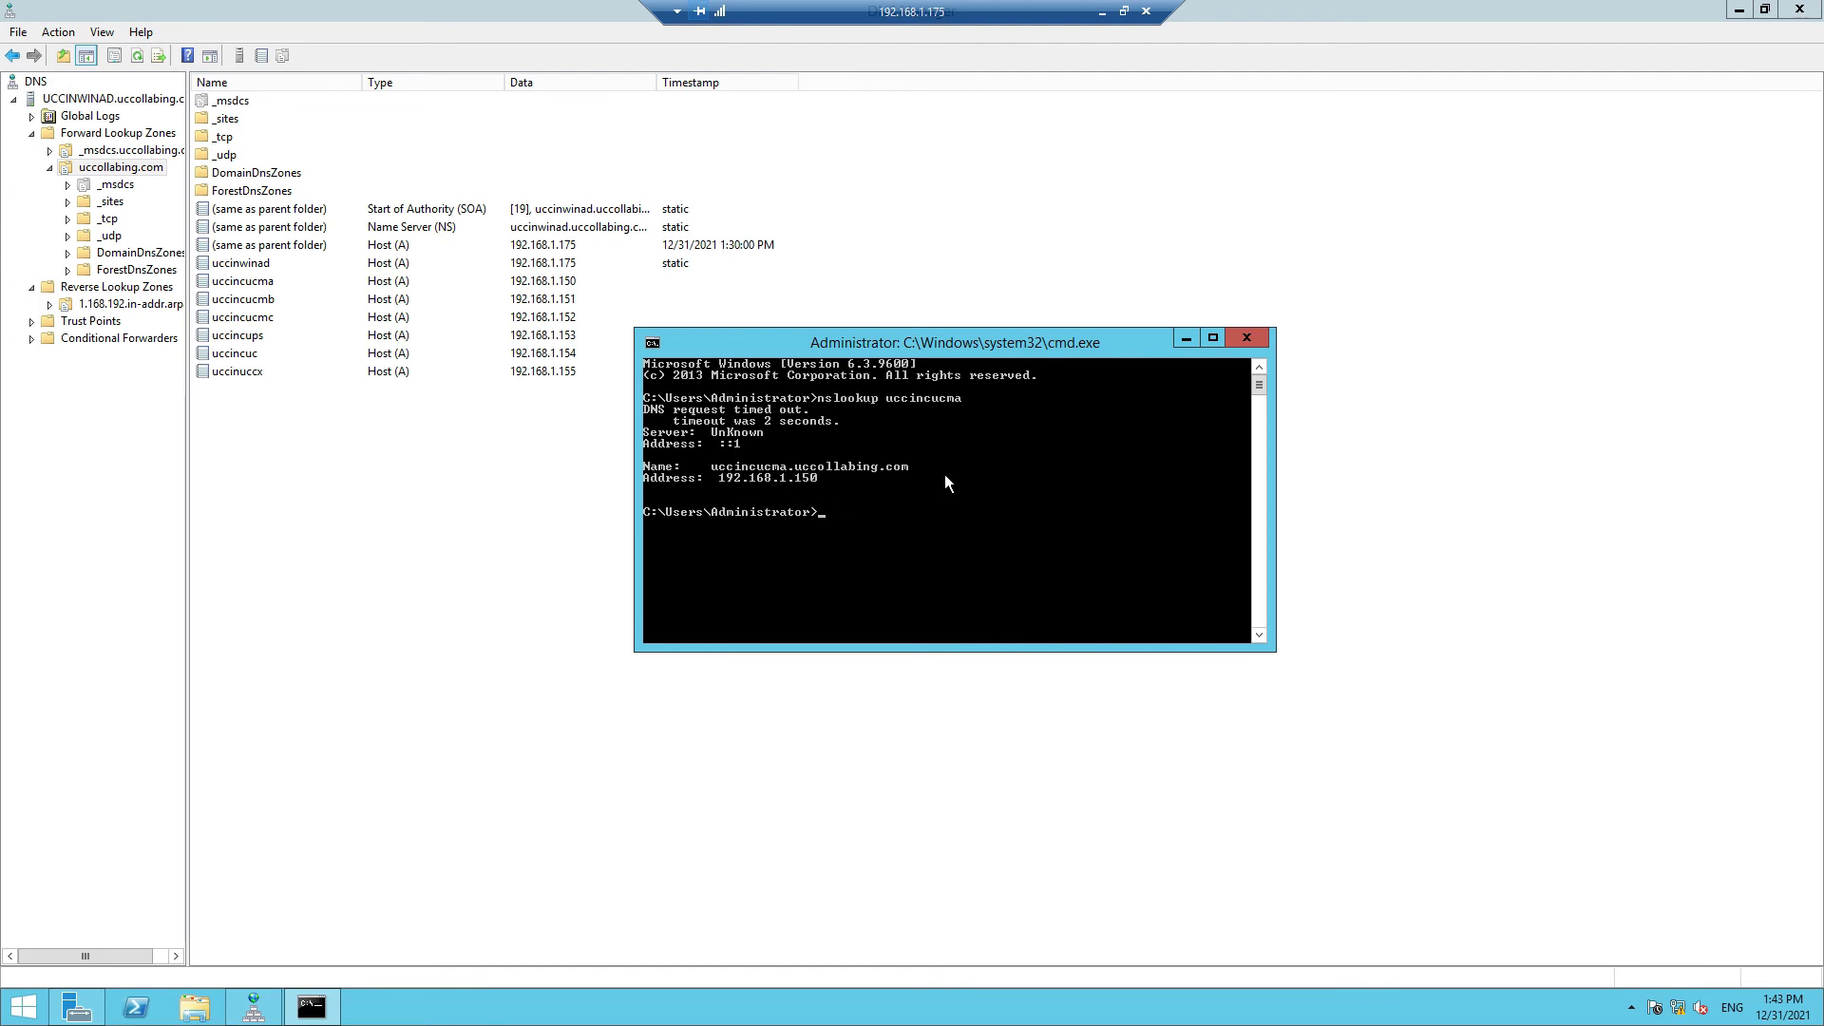
- Run nslookup uccinwinad, confirm it returns 192.168.1.175, and close the Command Prompt
key("Up")
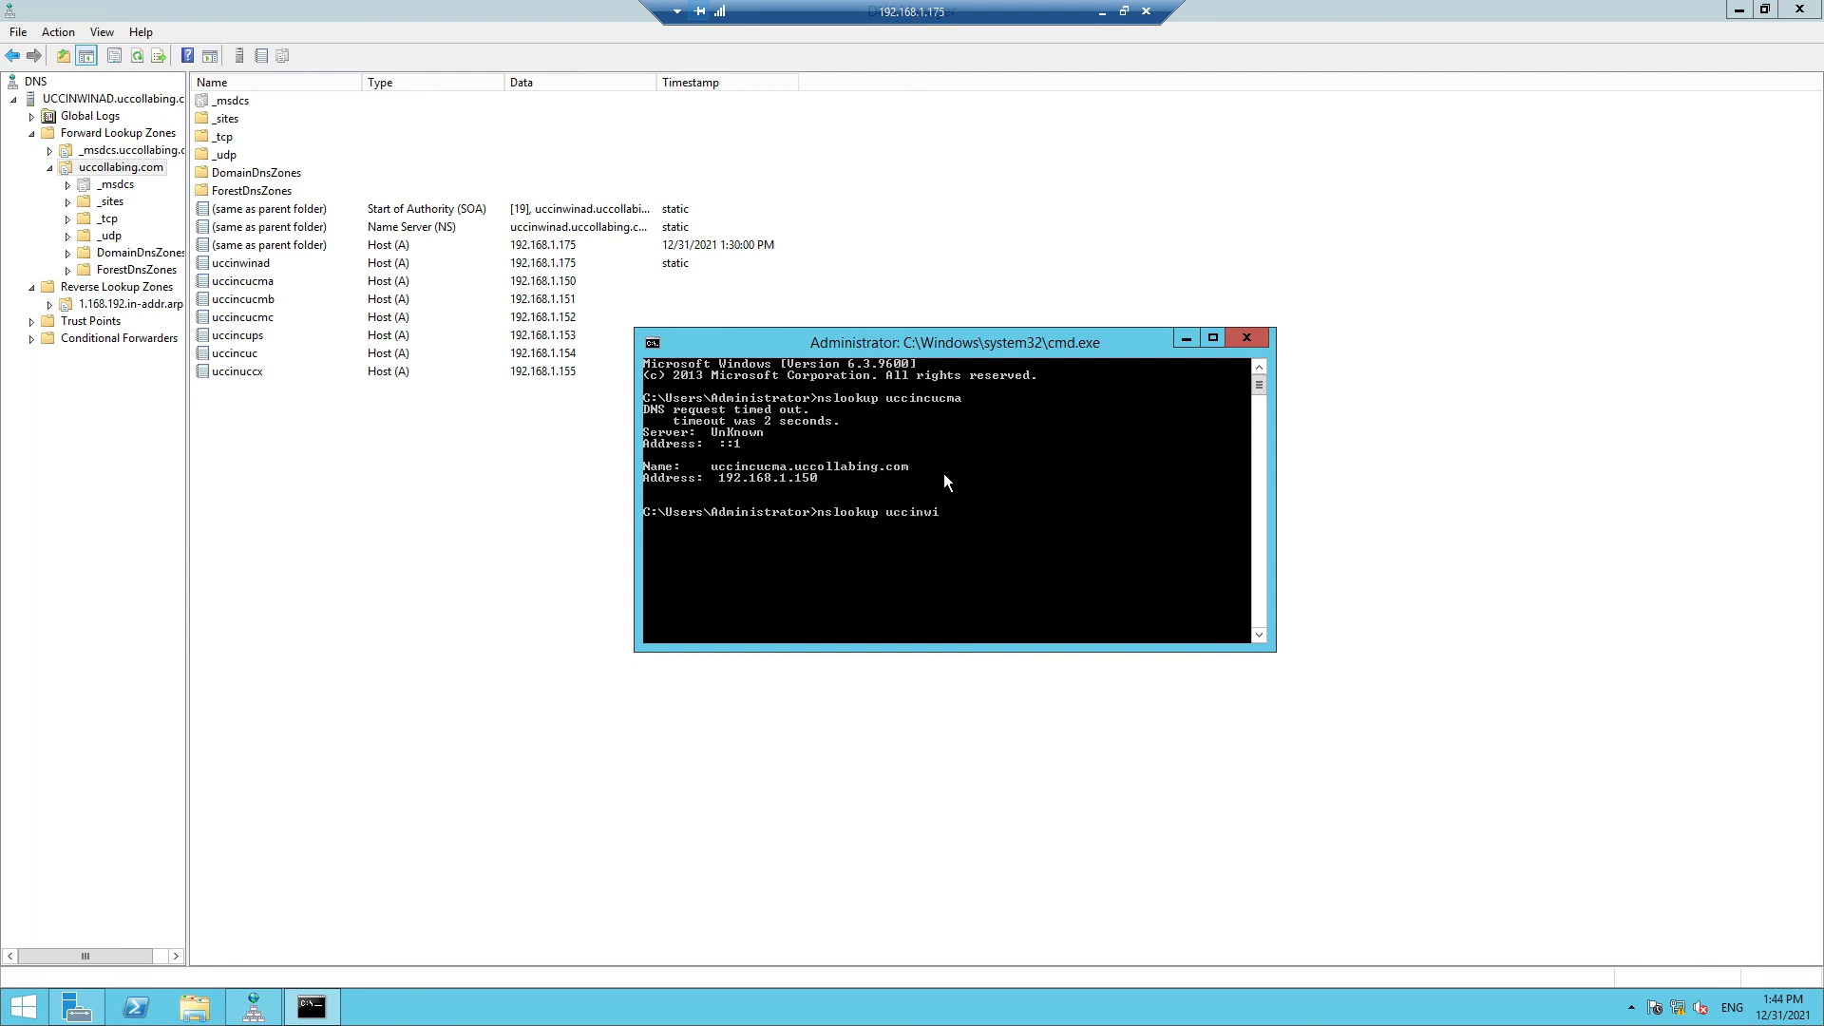
key("Return")
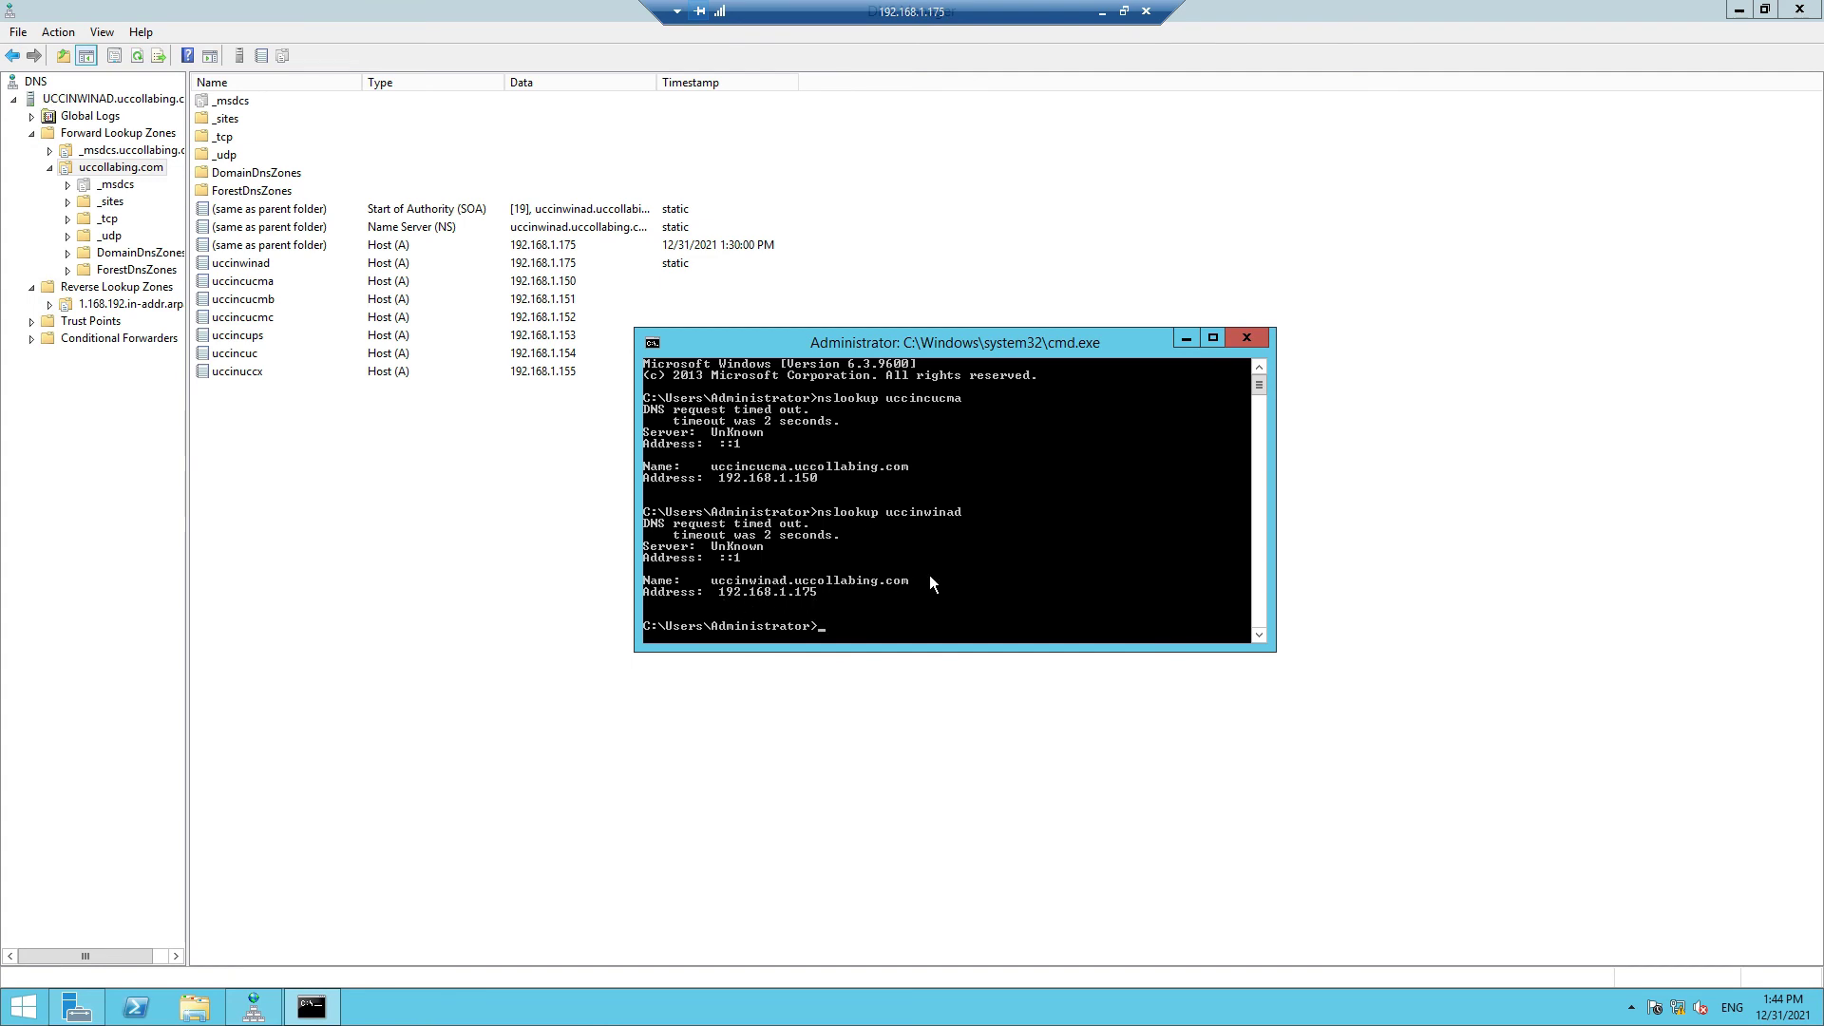
left_click(1259, 342)
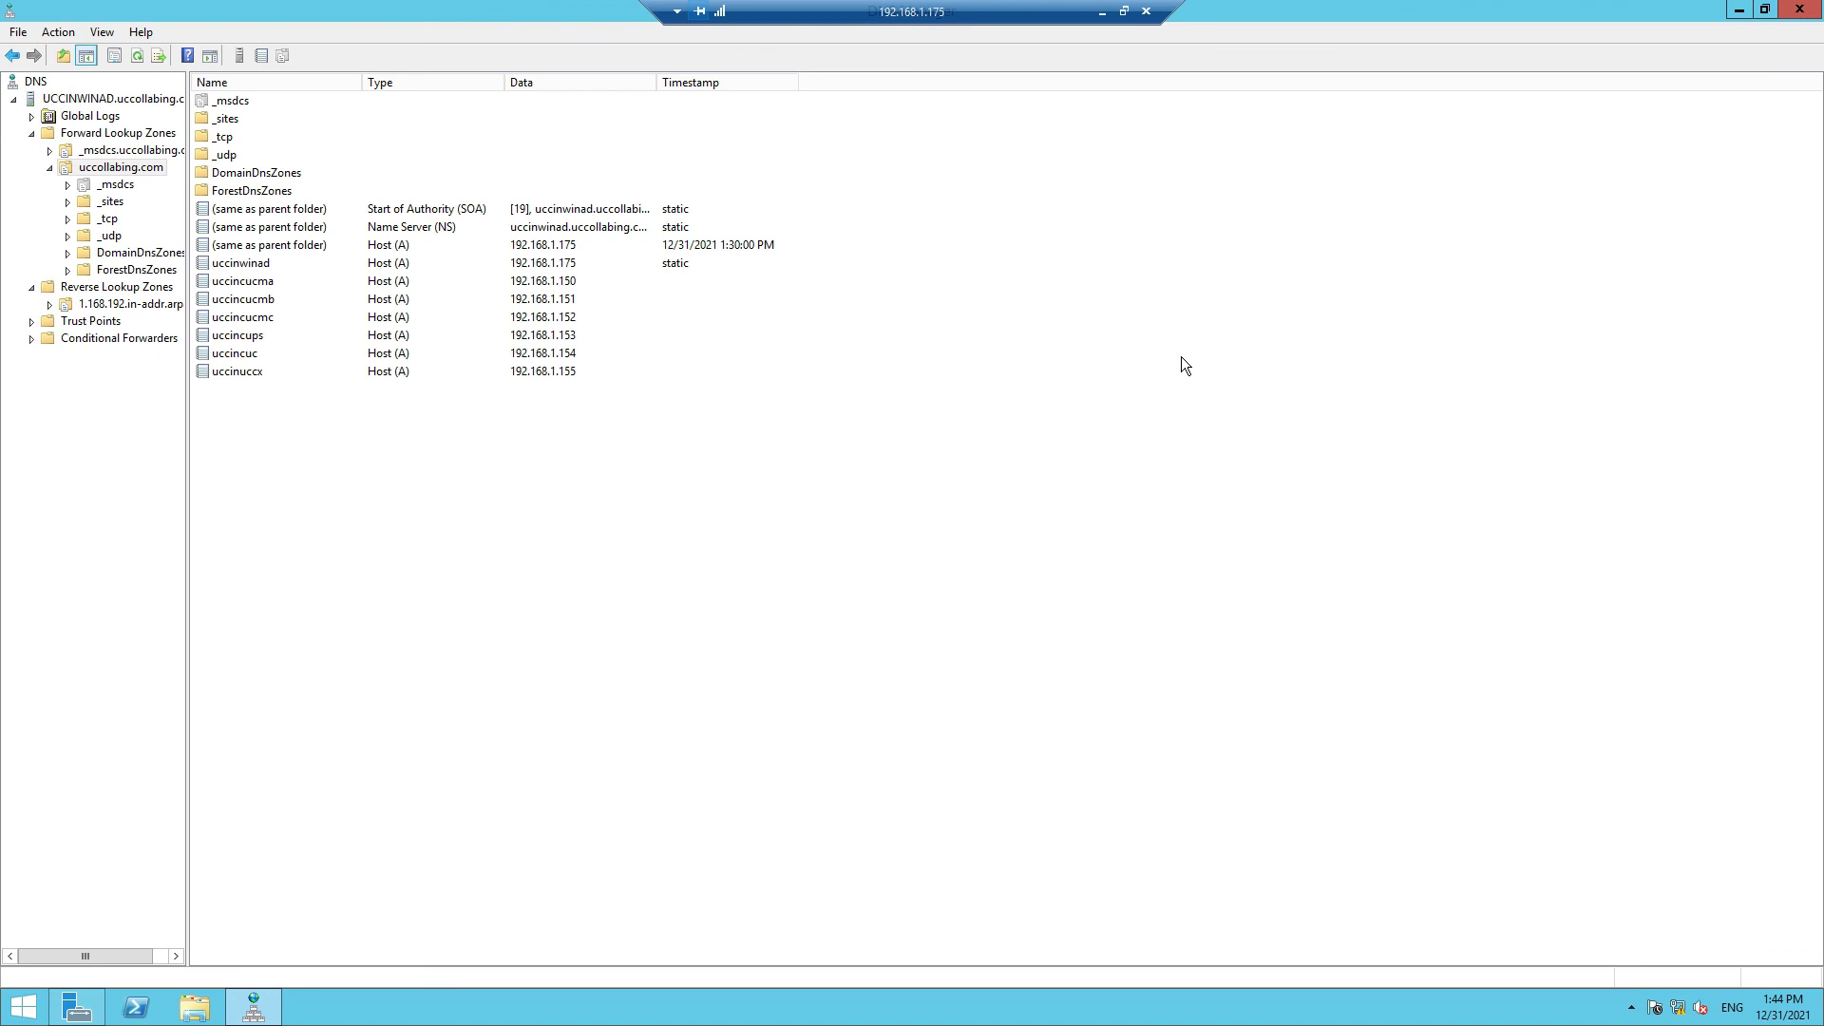